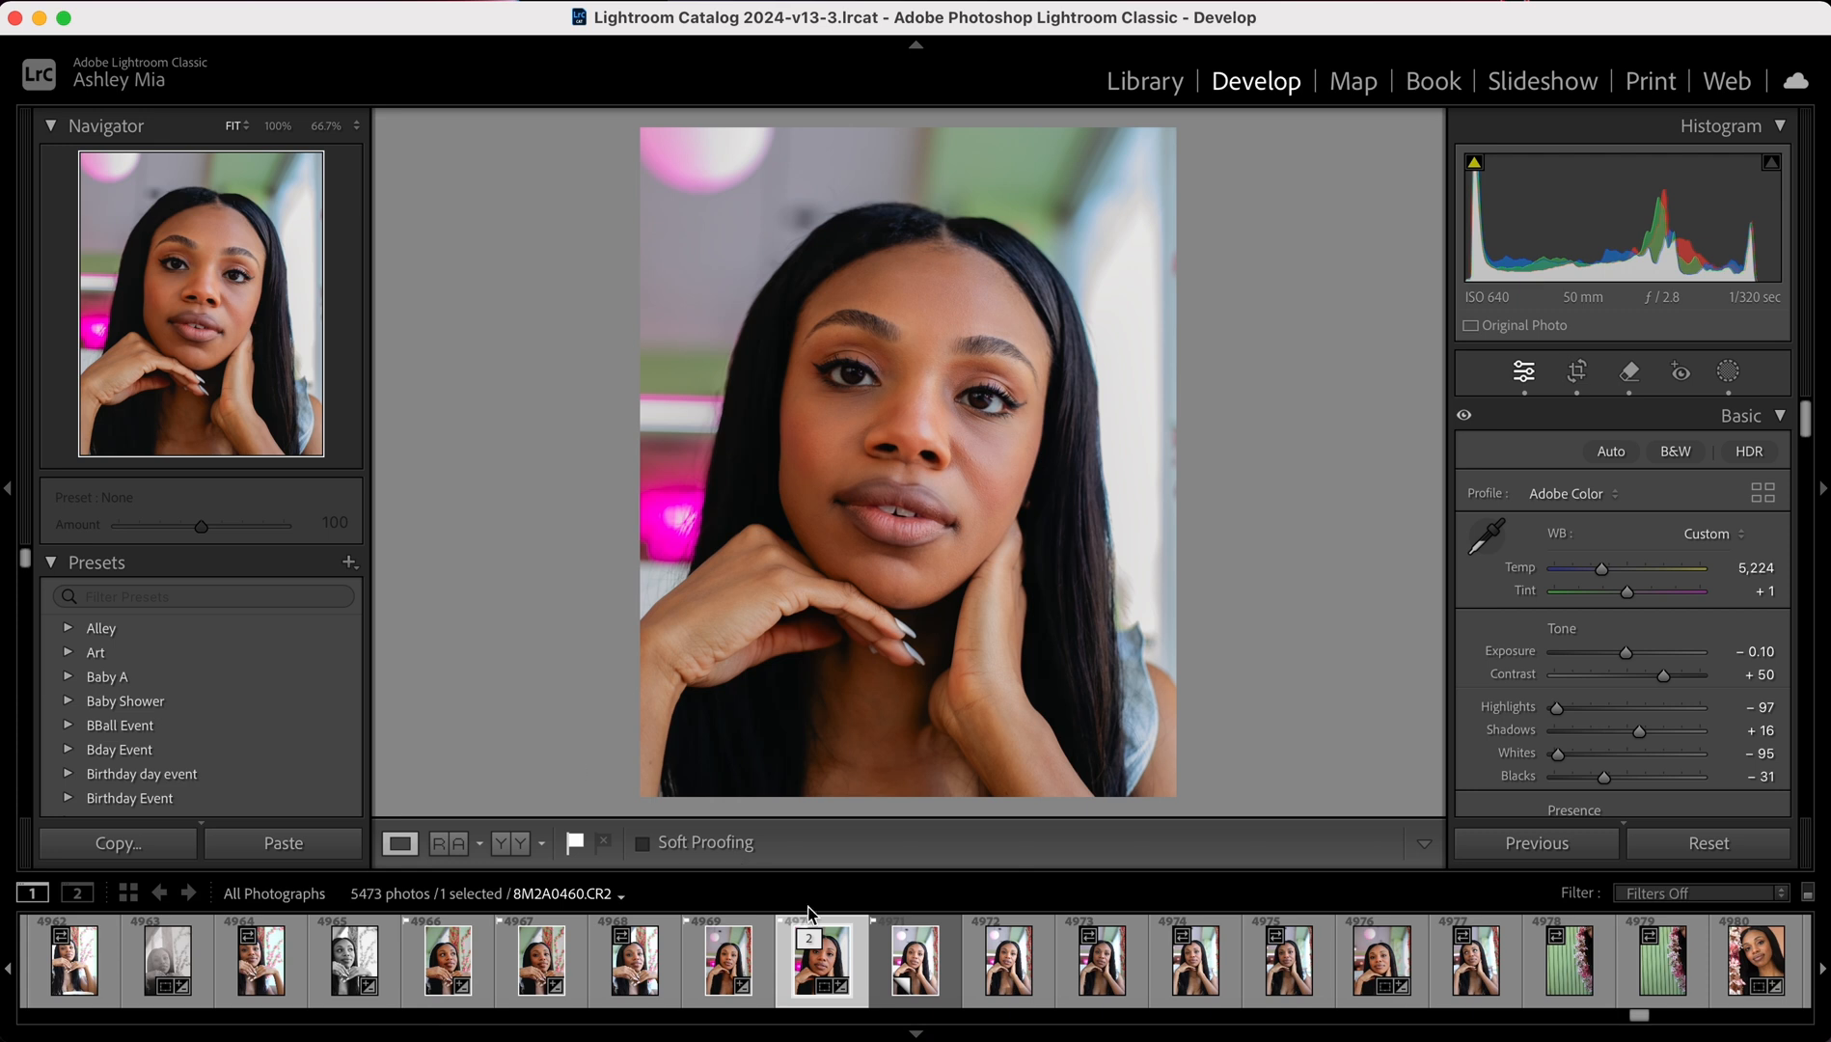
- Select the unedited virtual copy of 8M2A0460.CR2 and apply the L_11 preset from the Diner group
left_click(910, 977)
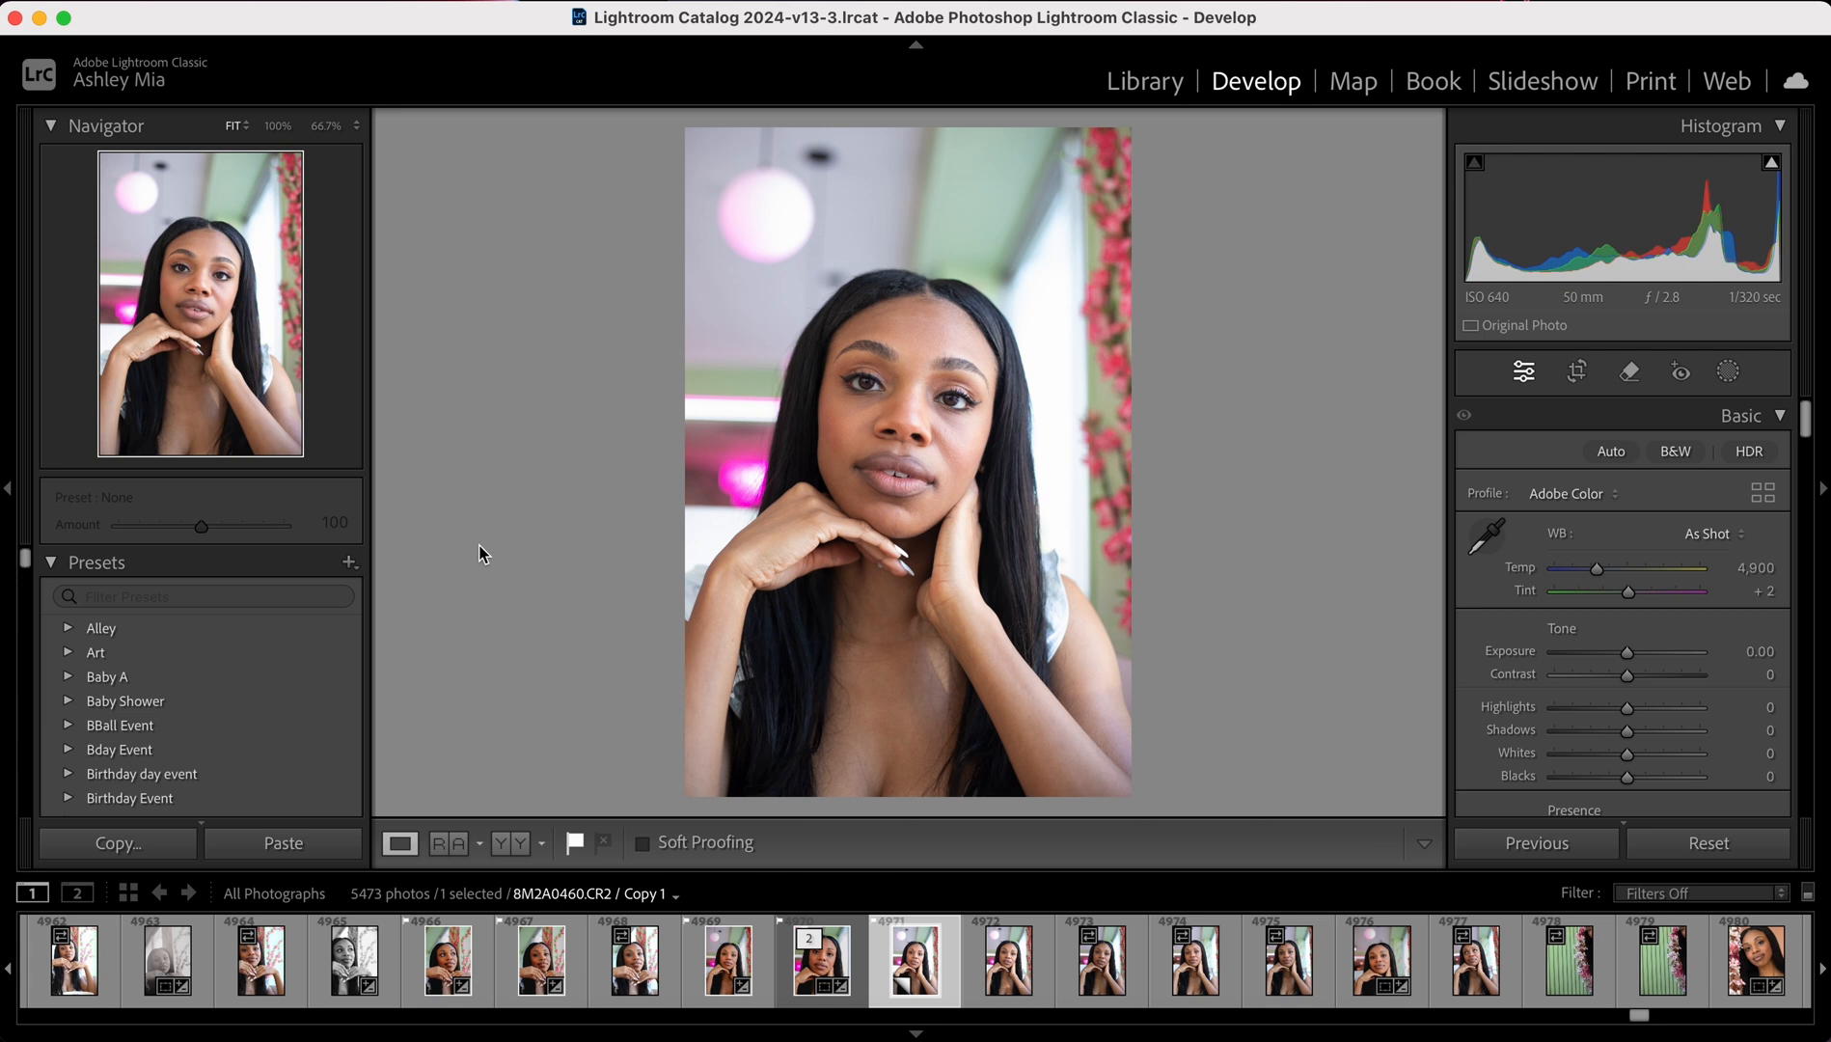
scroll(278, 692, "down", 10)
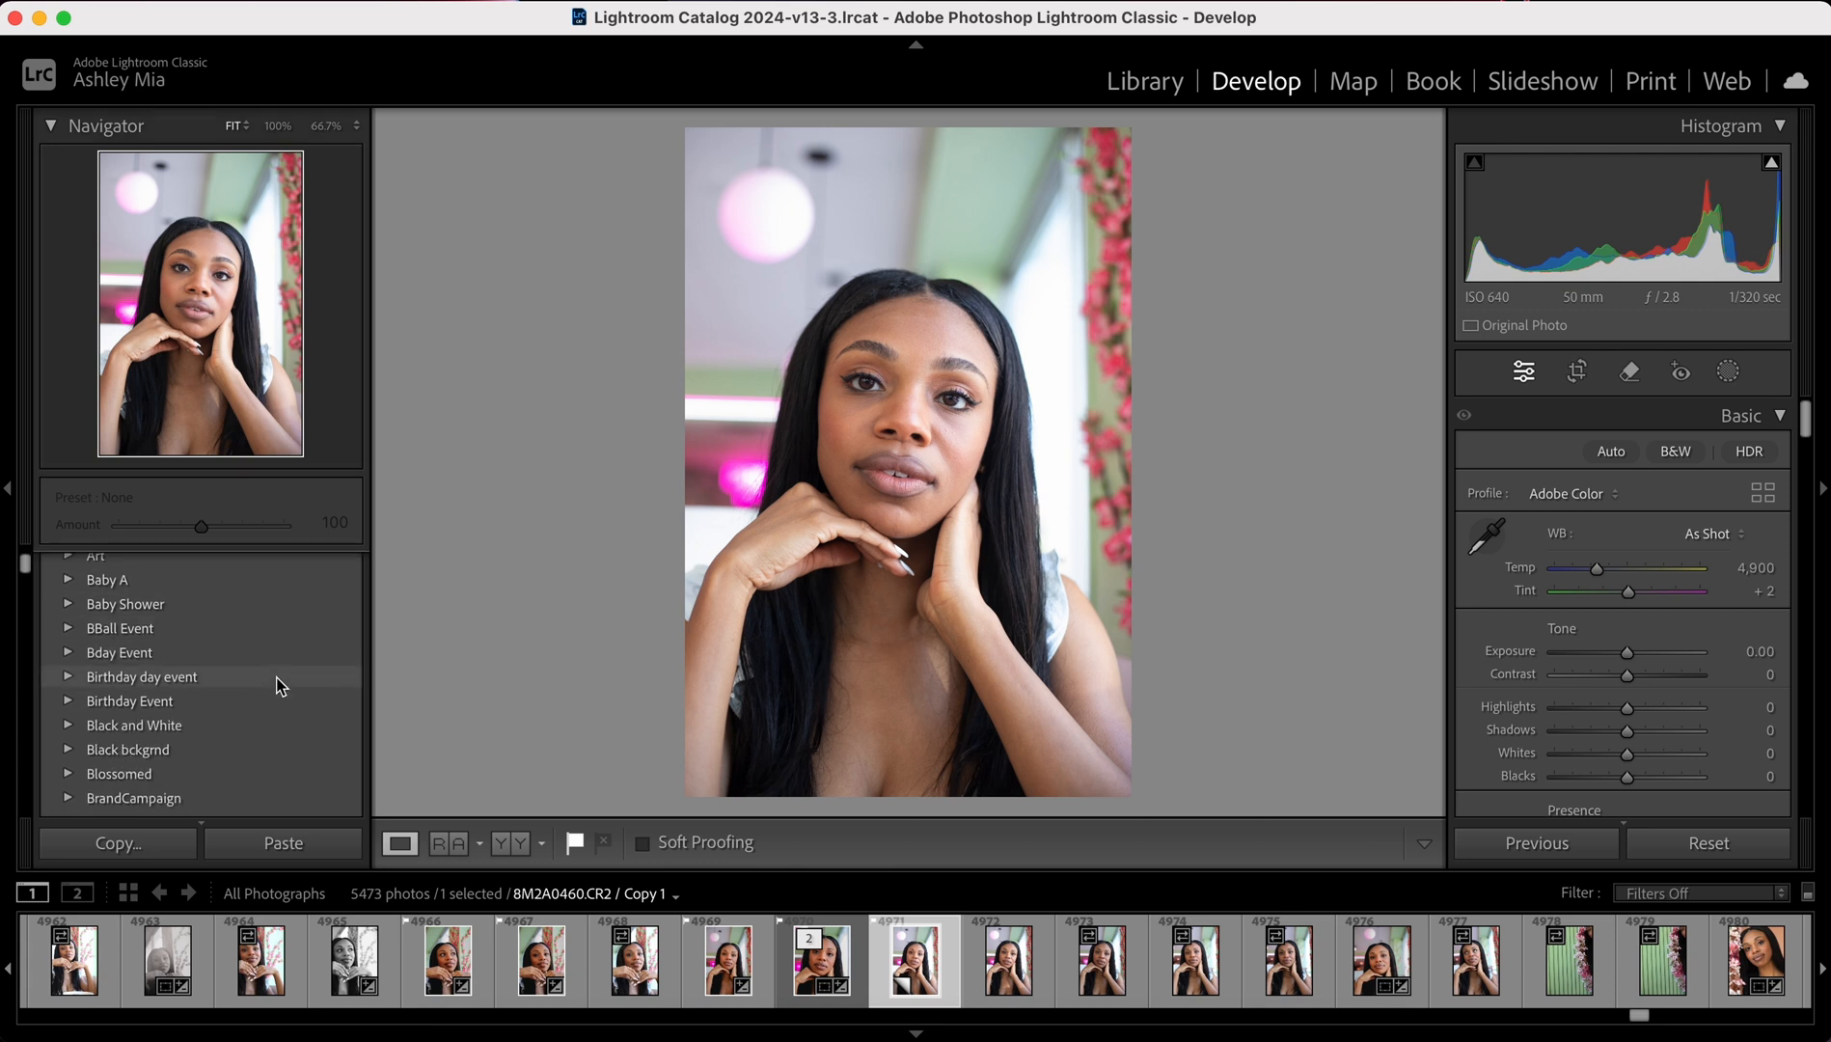
scroll(279, 686, "down", 10)
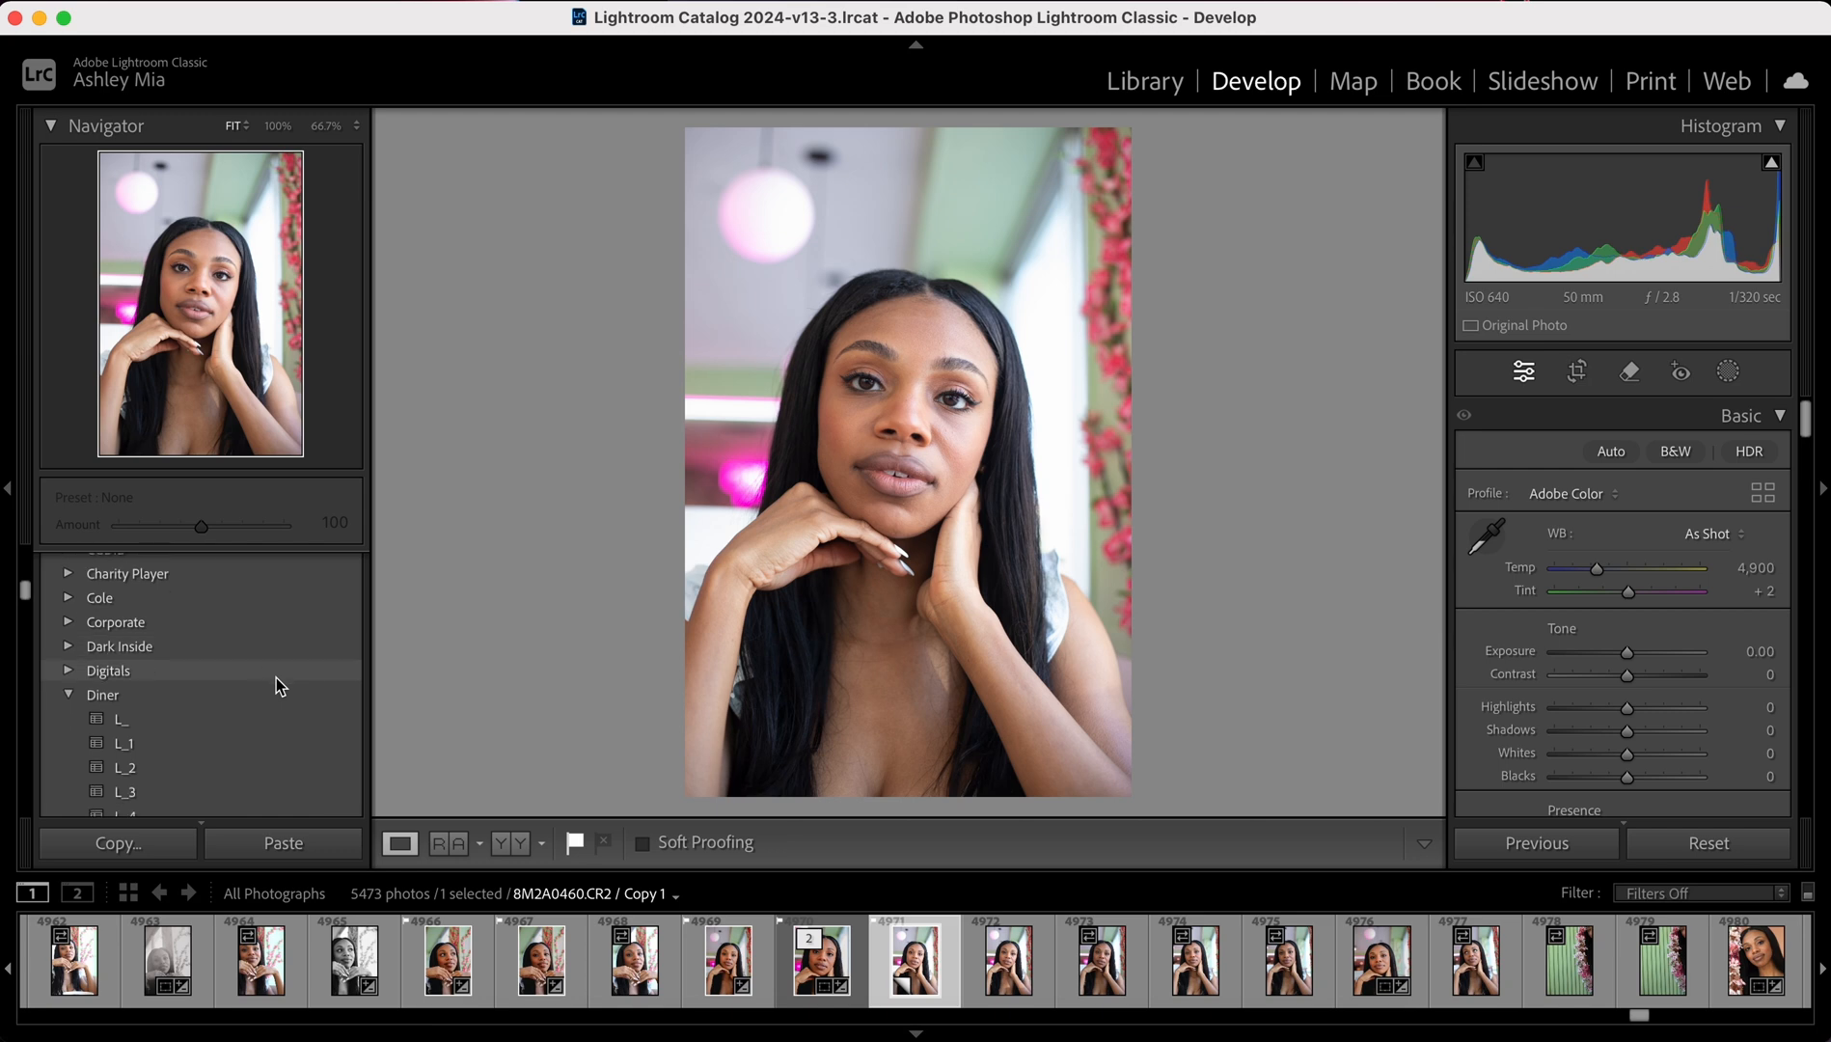
scroll(276, 686, "up", 2)
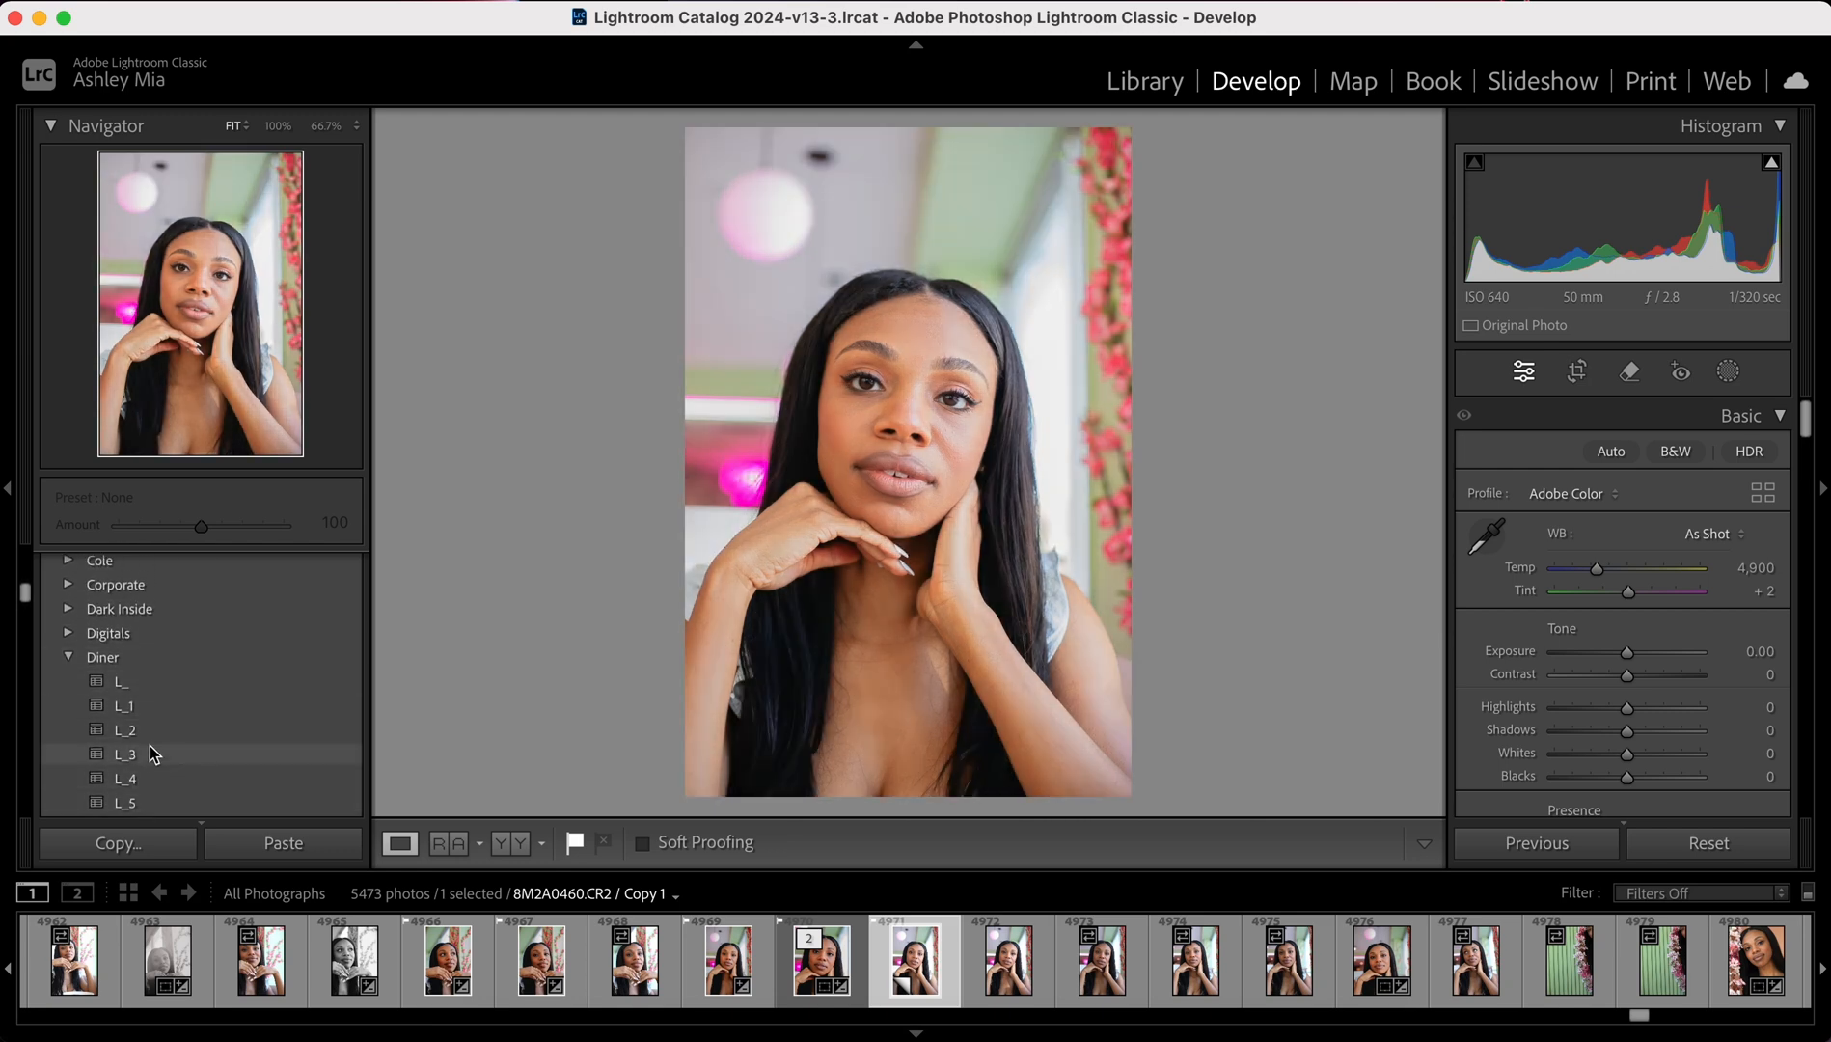
scroll(169, 735, "down", 4)
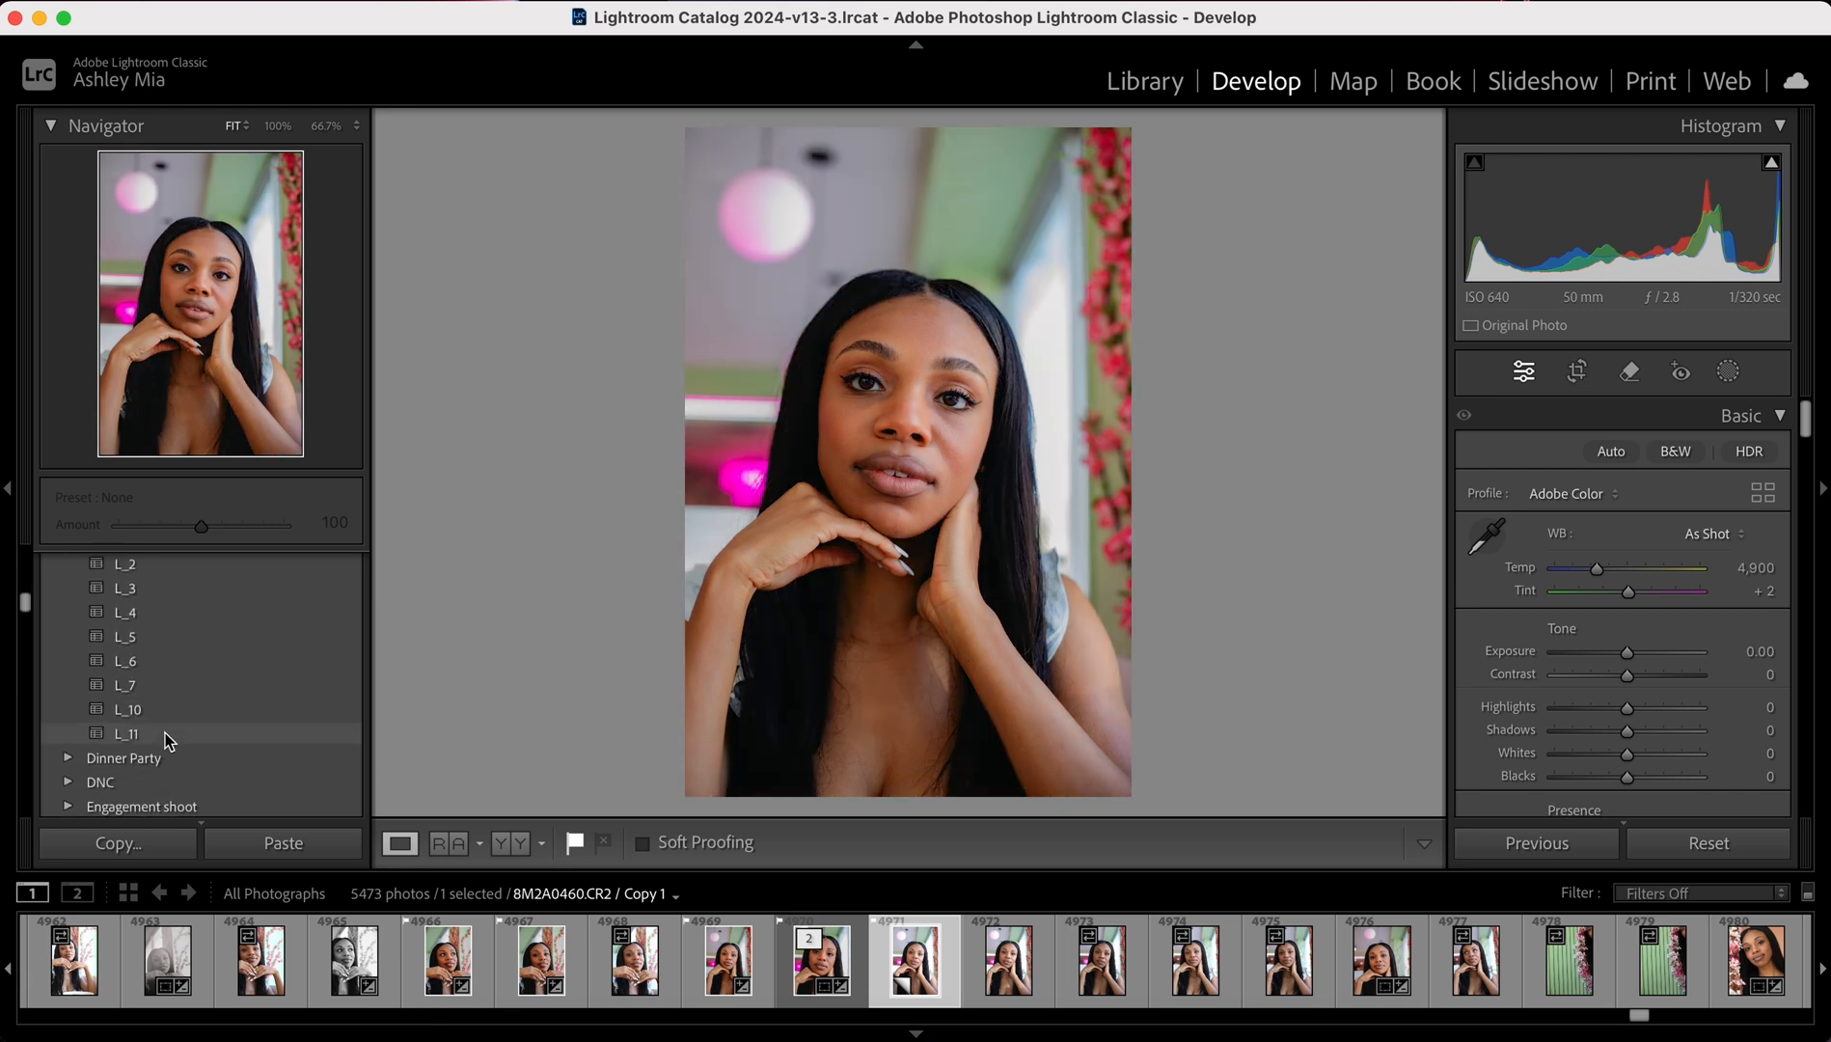
left_click(165, 732)
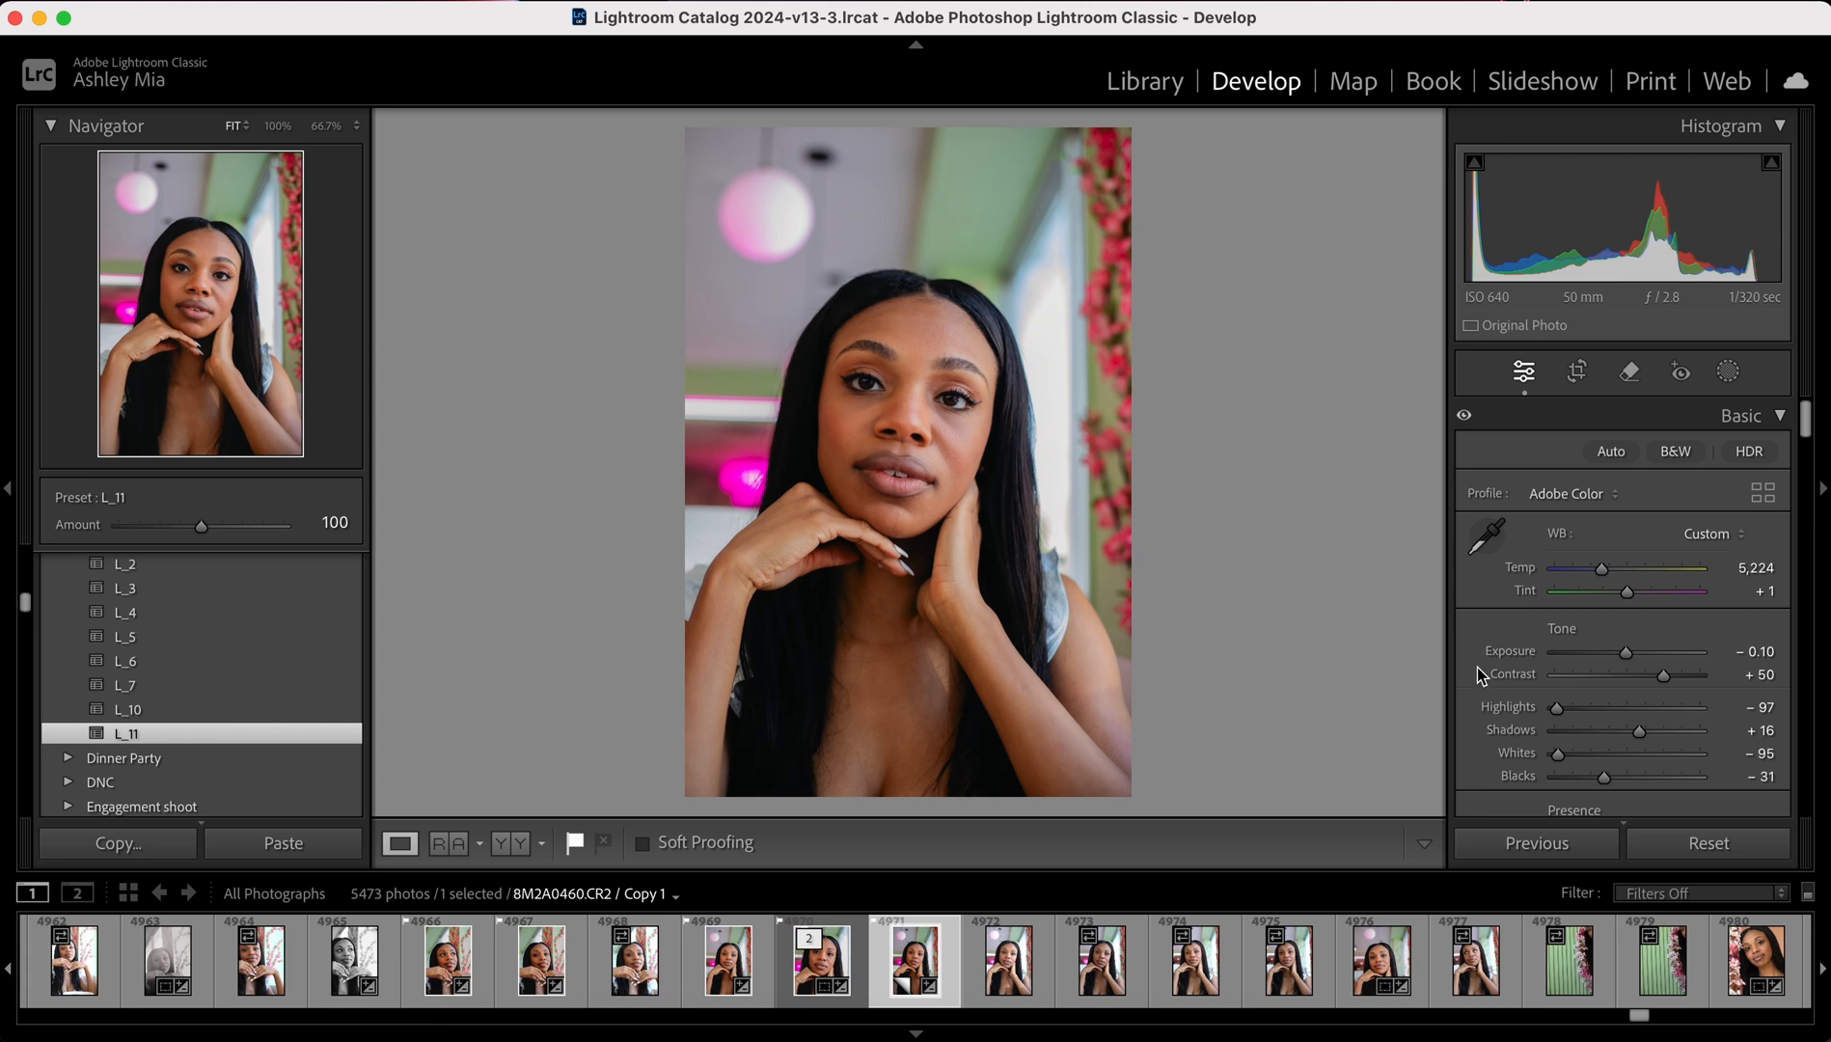
- Test the exposure and reduce the portrait's Contrast to +44
scroll(1477, 664, "down", 2)
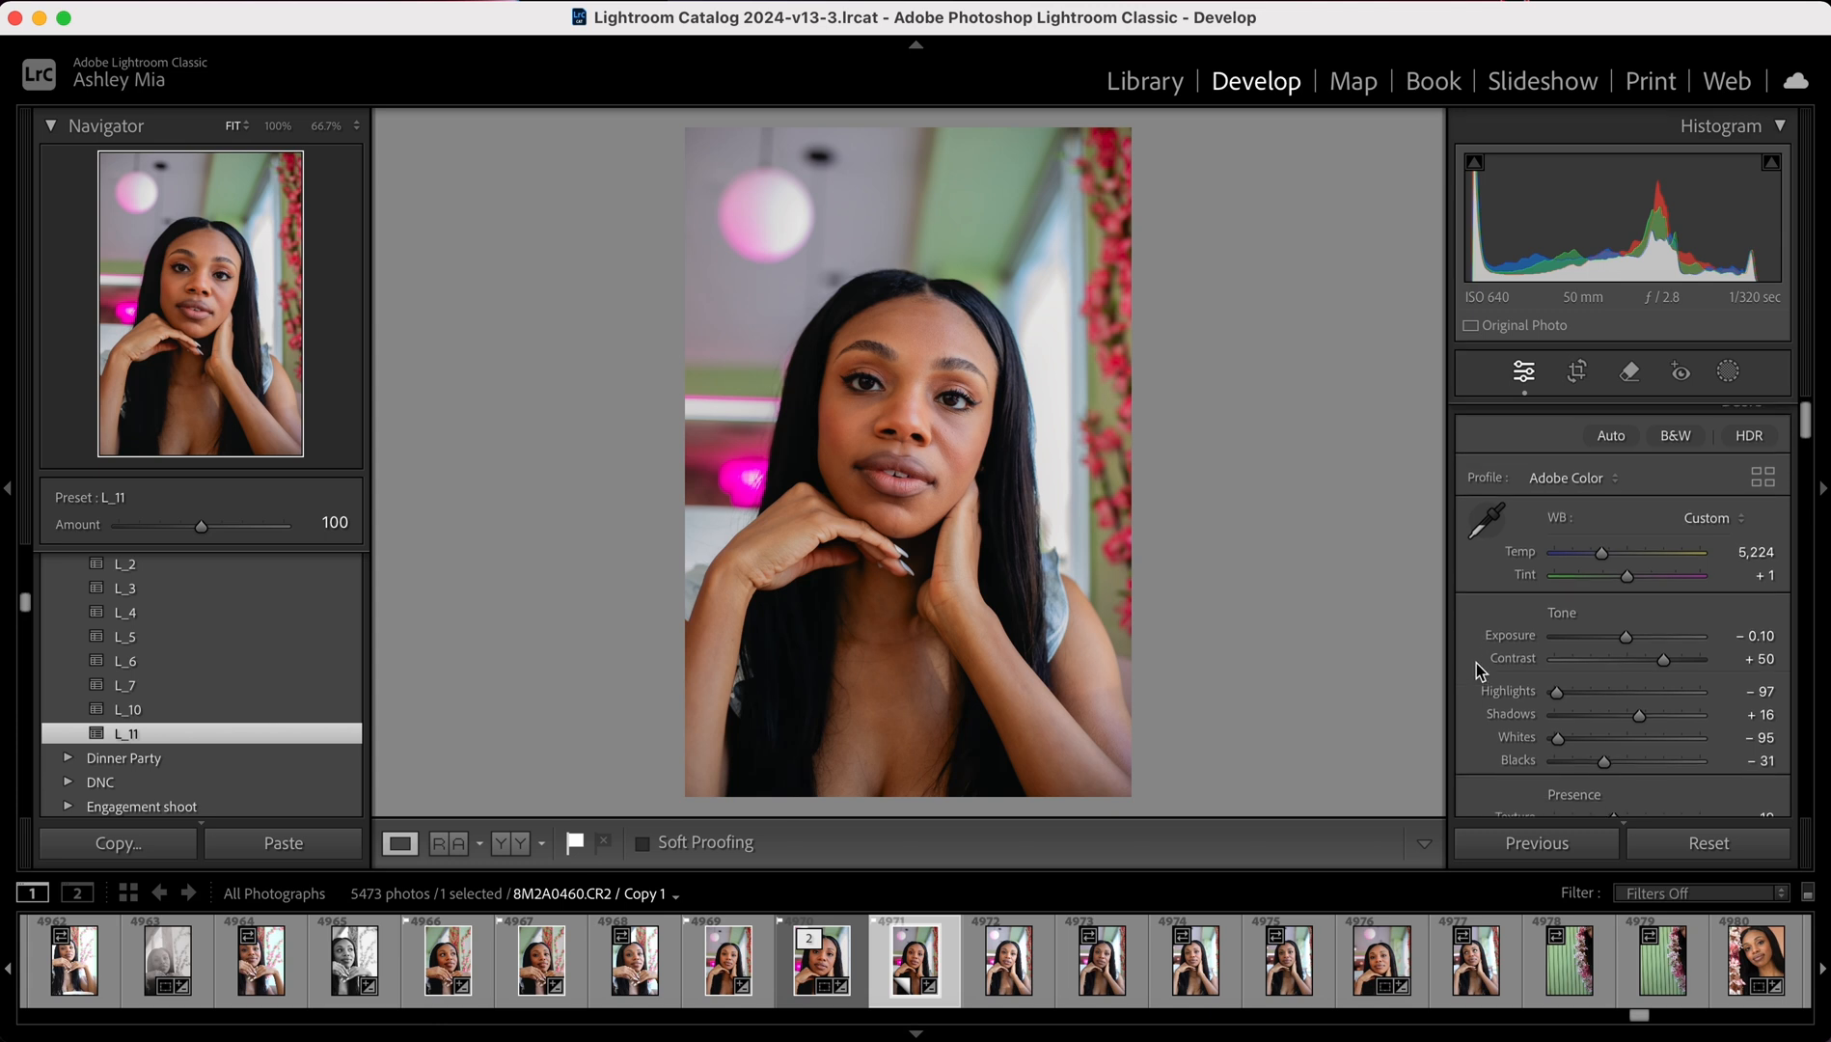
scroll(1477, 663, "up", 2)
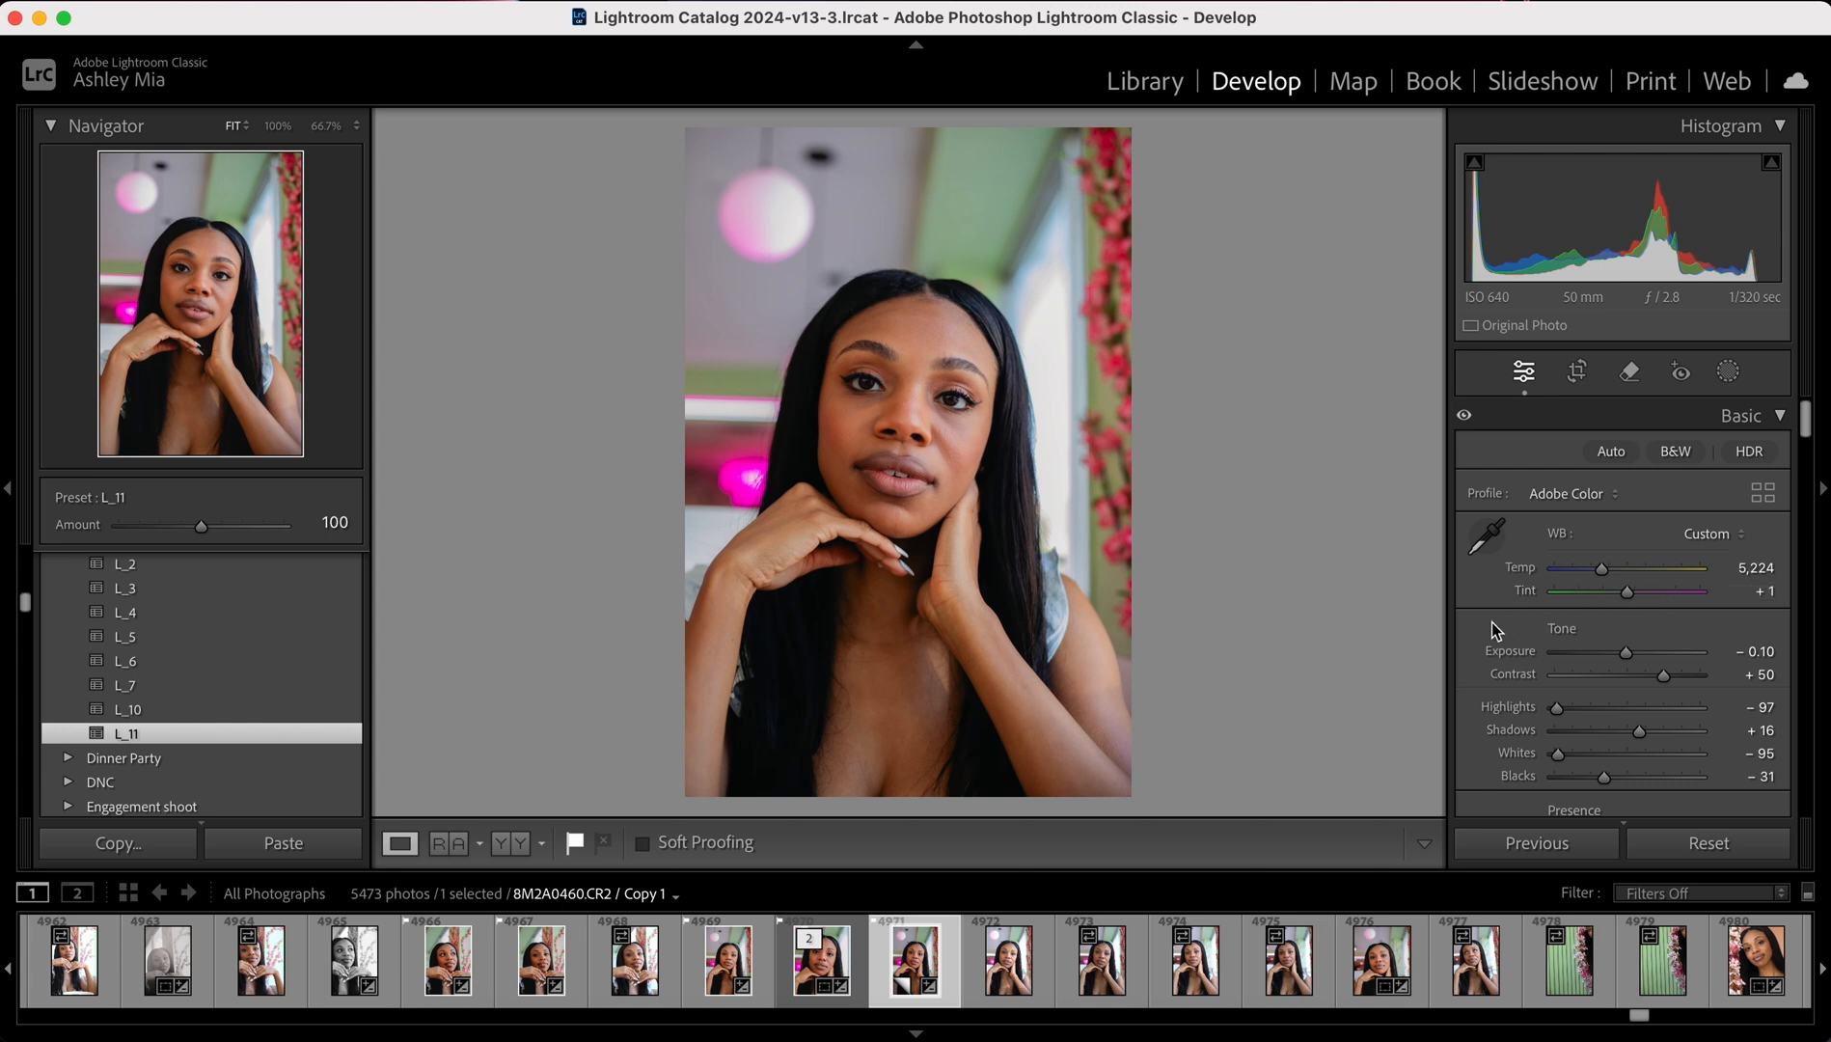
scroll(1492, 622, "down", 2)
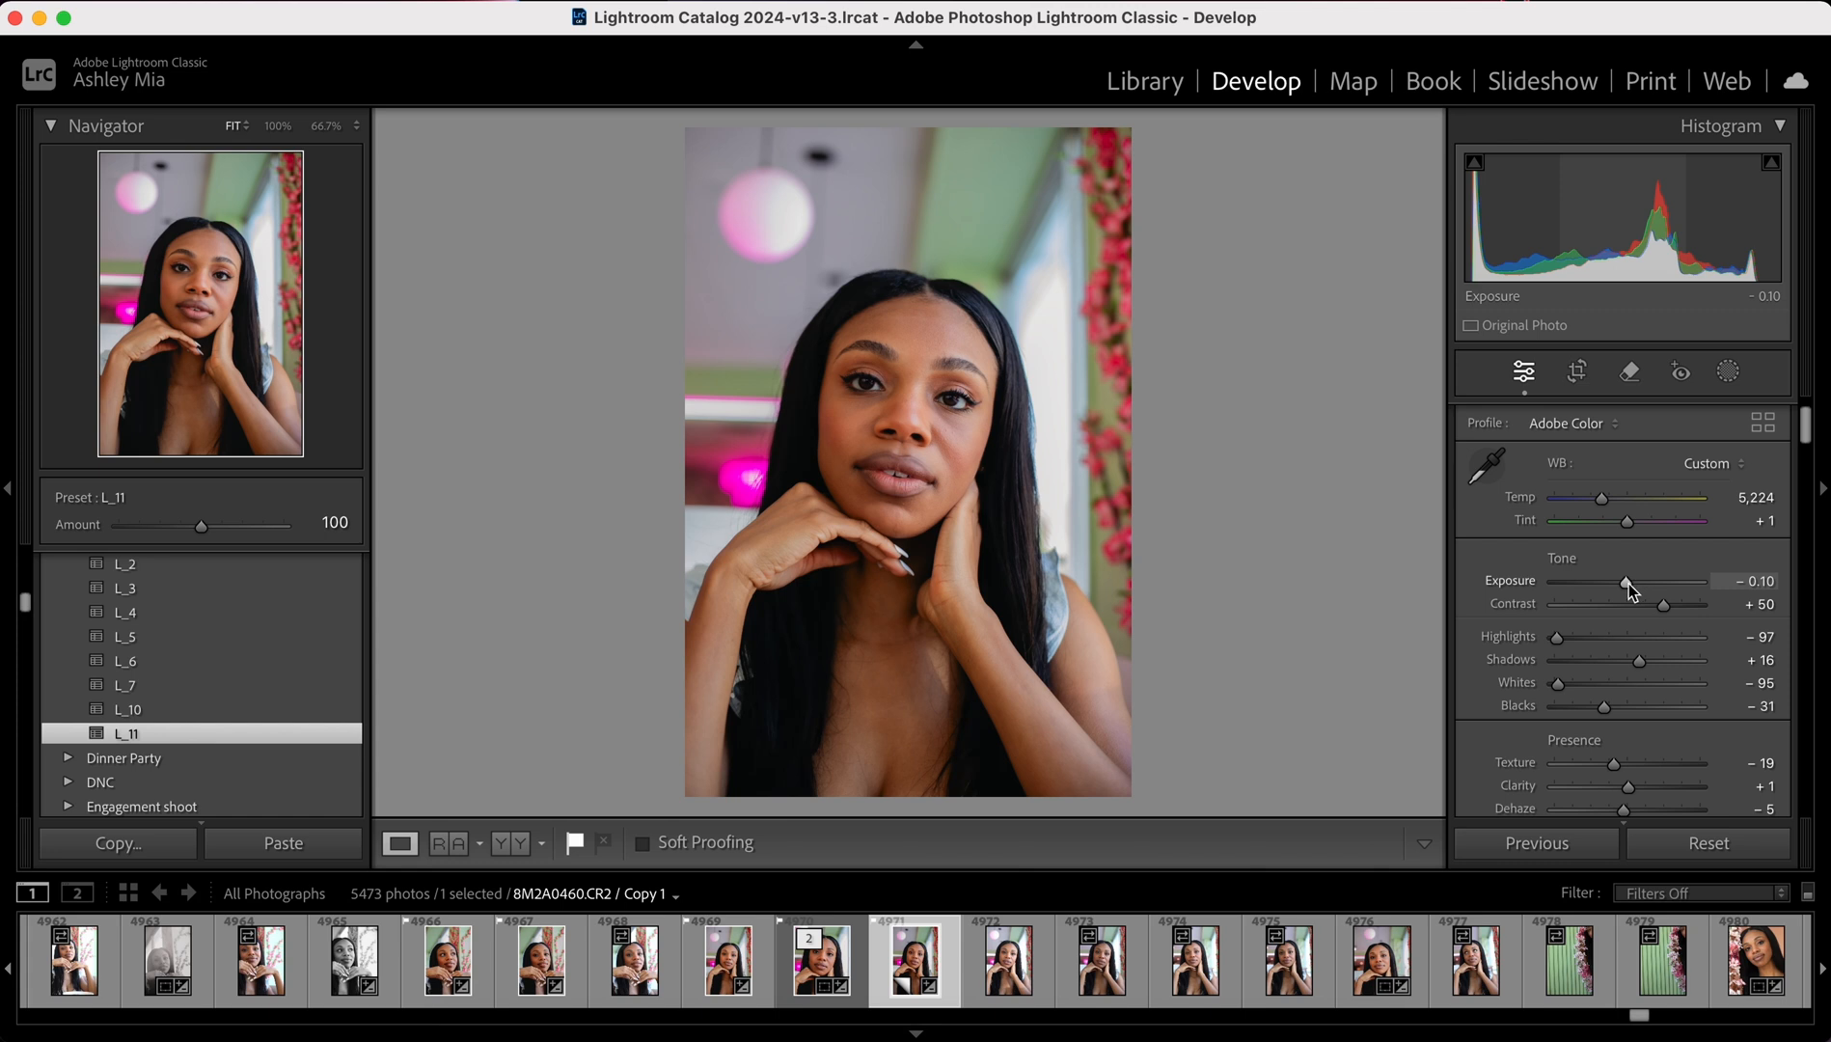
left_click_drag(1628, 584, 1628, 583)
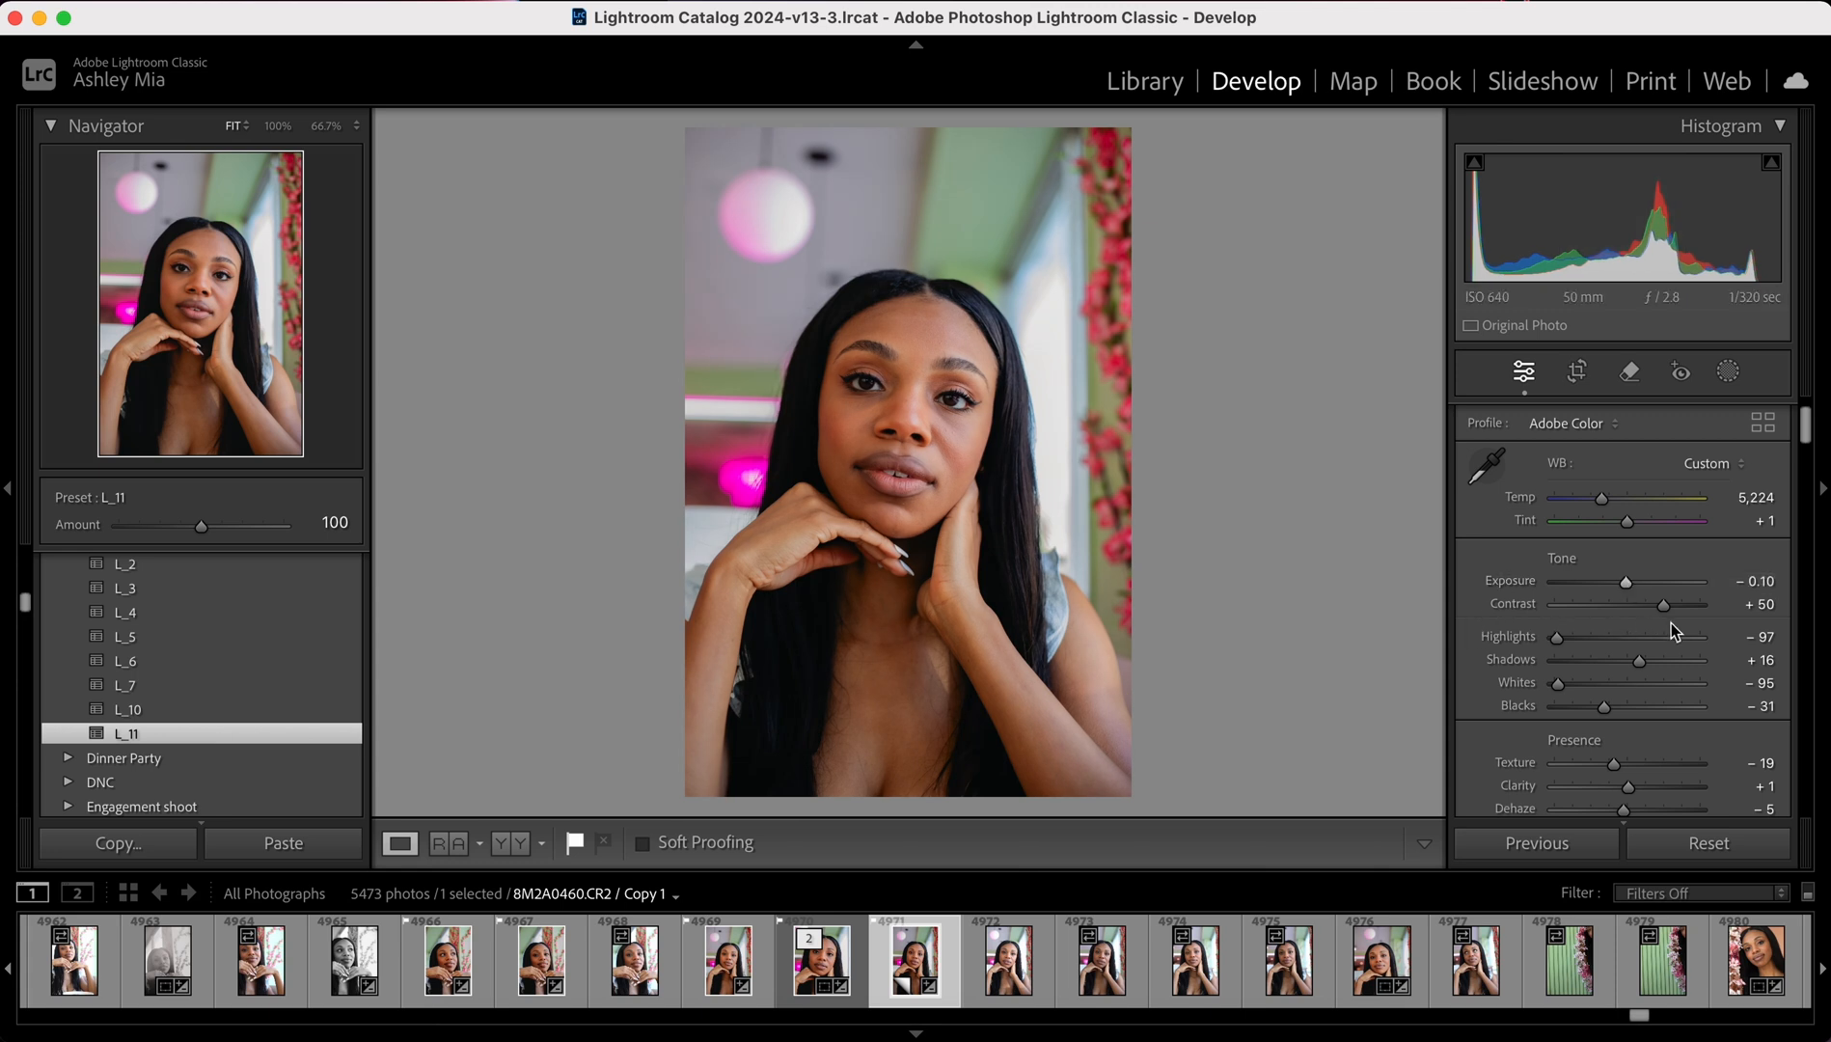
left_click_drag(1661, 609, 1645, 610)
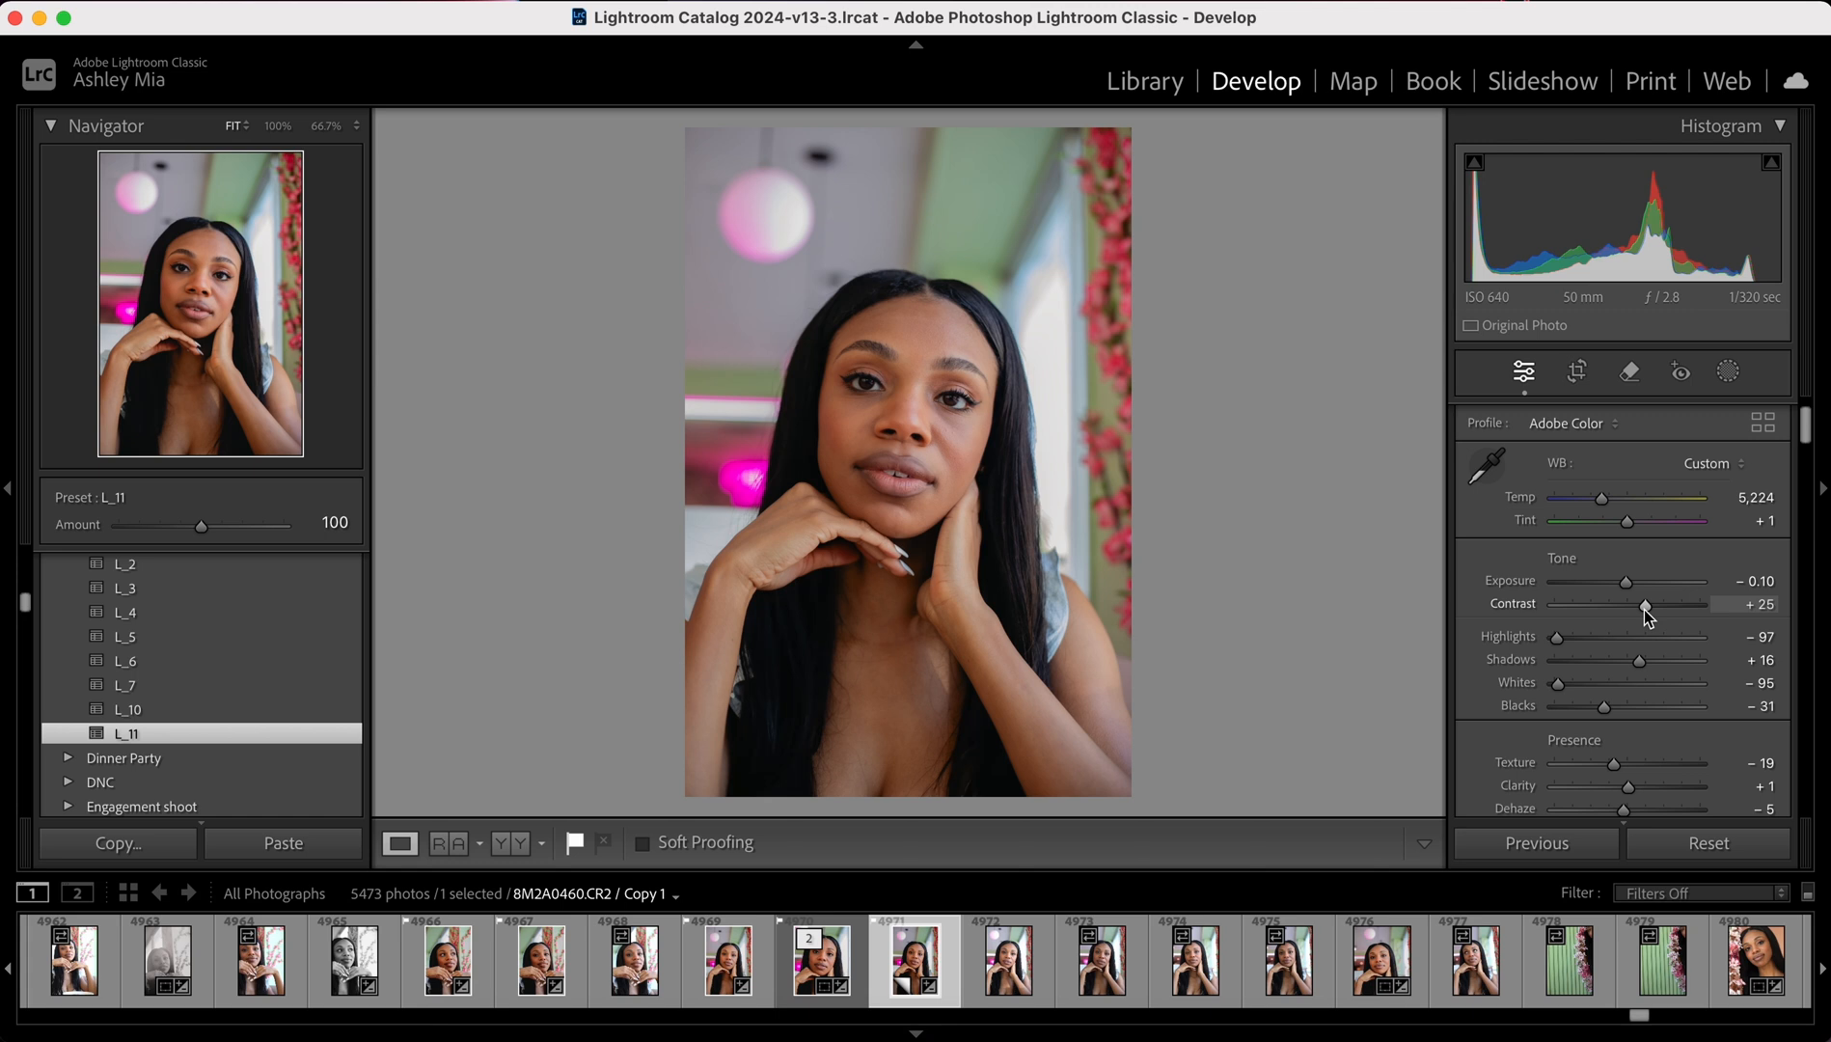
left_click_drag(1645, 616, 1658, 613)
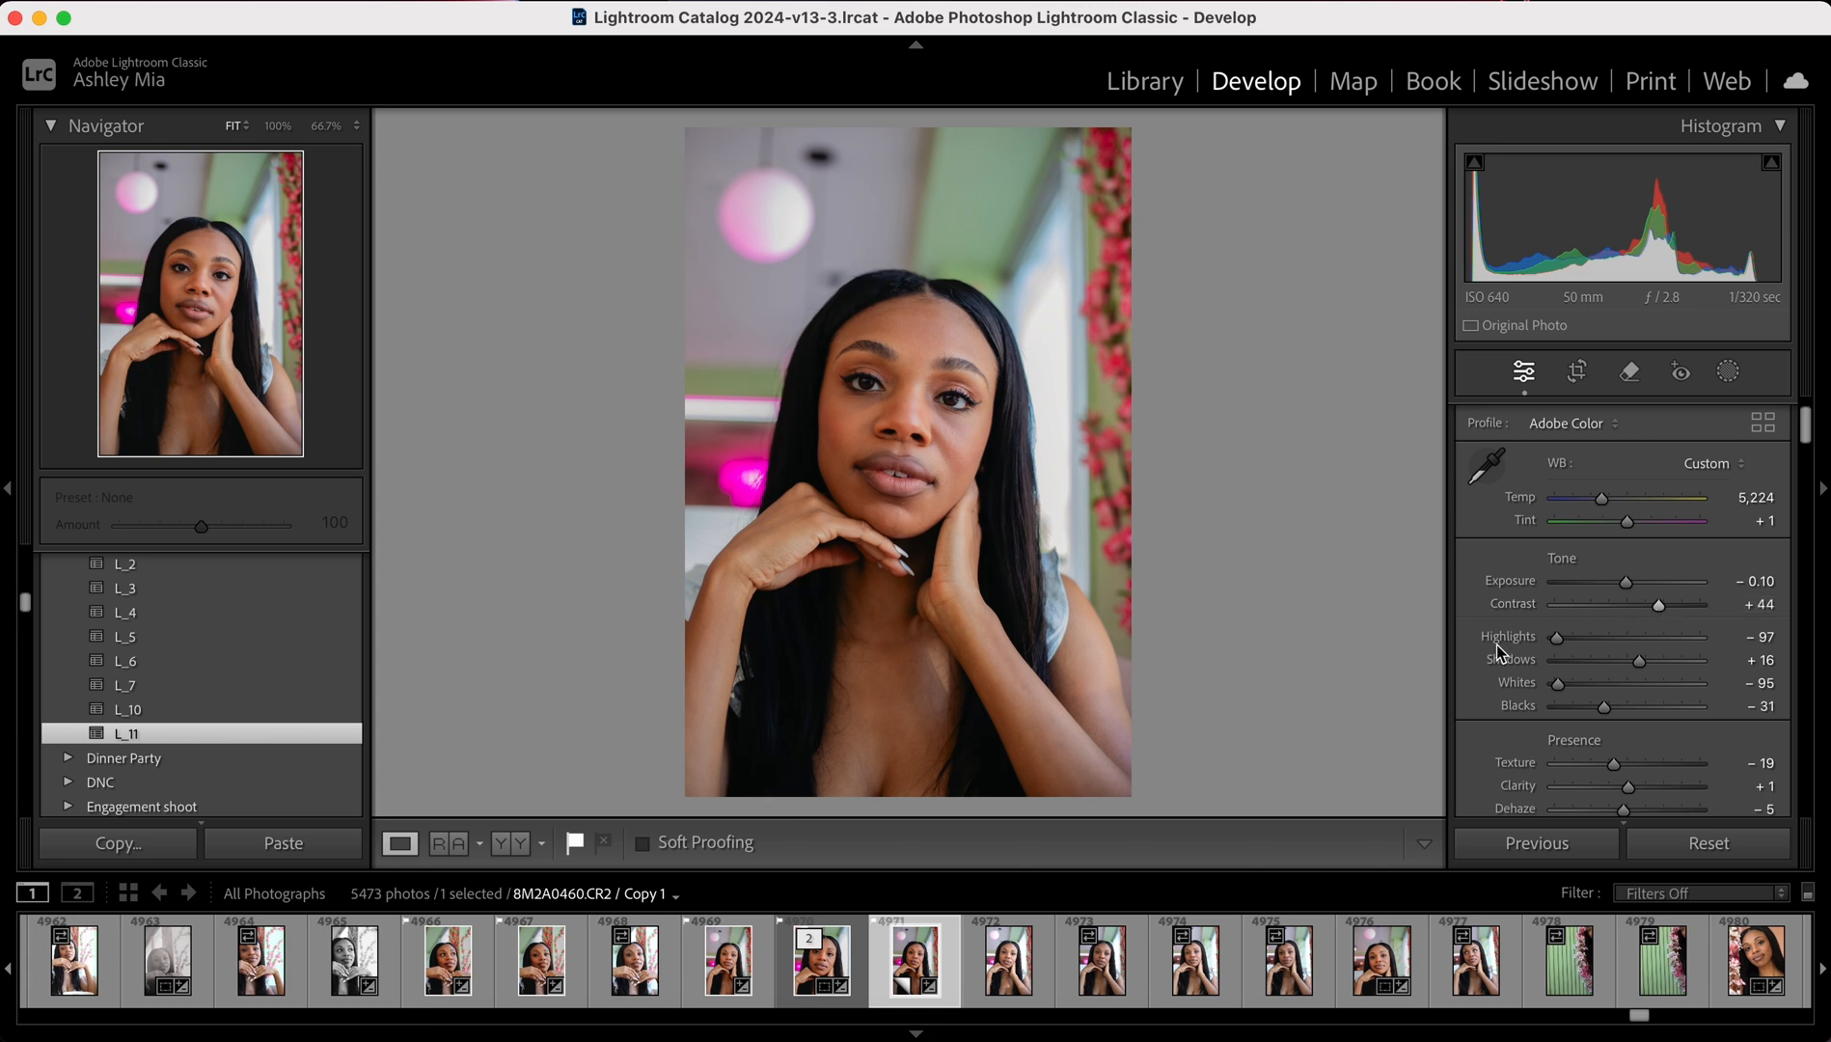
- Try different Texture and Dehaze amounts on the portrait, returning them to −19 and −5
scroll(1524, 646, "down", 1)
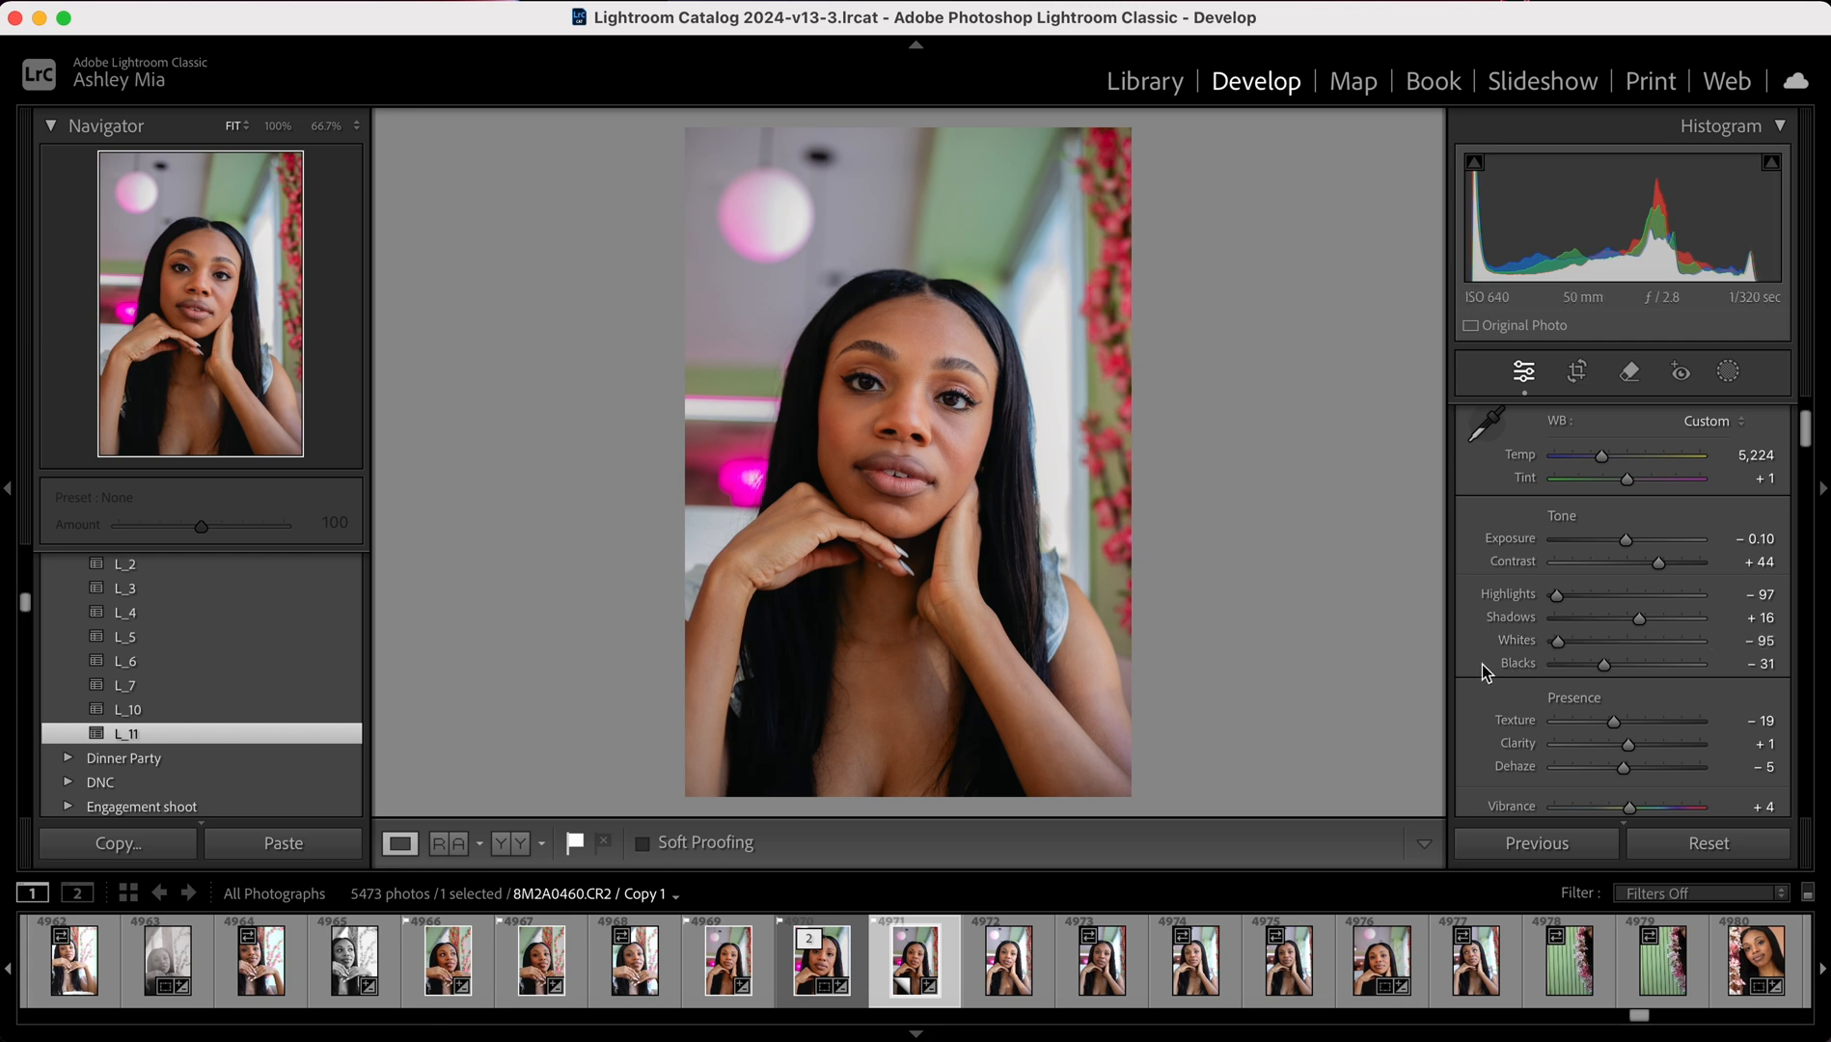
scroll(1482, 664, "down", 3)
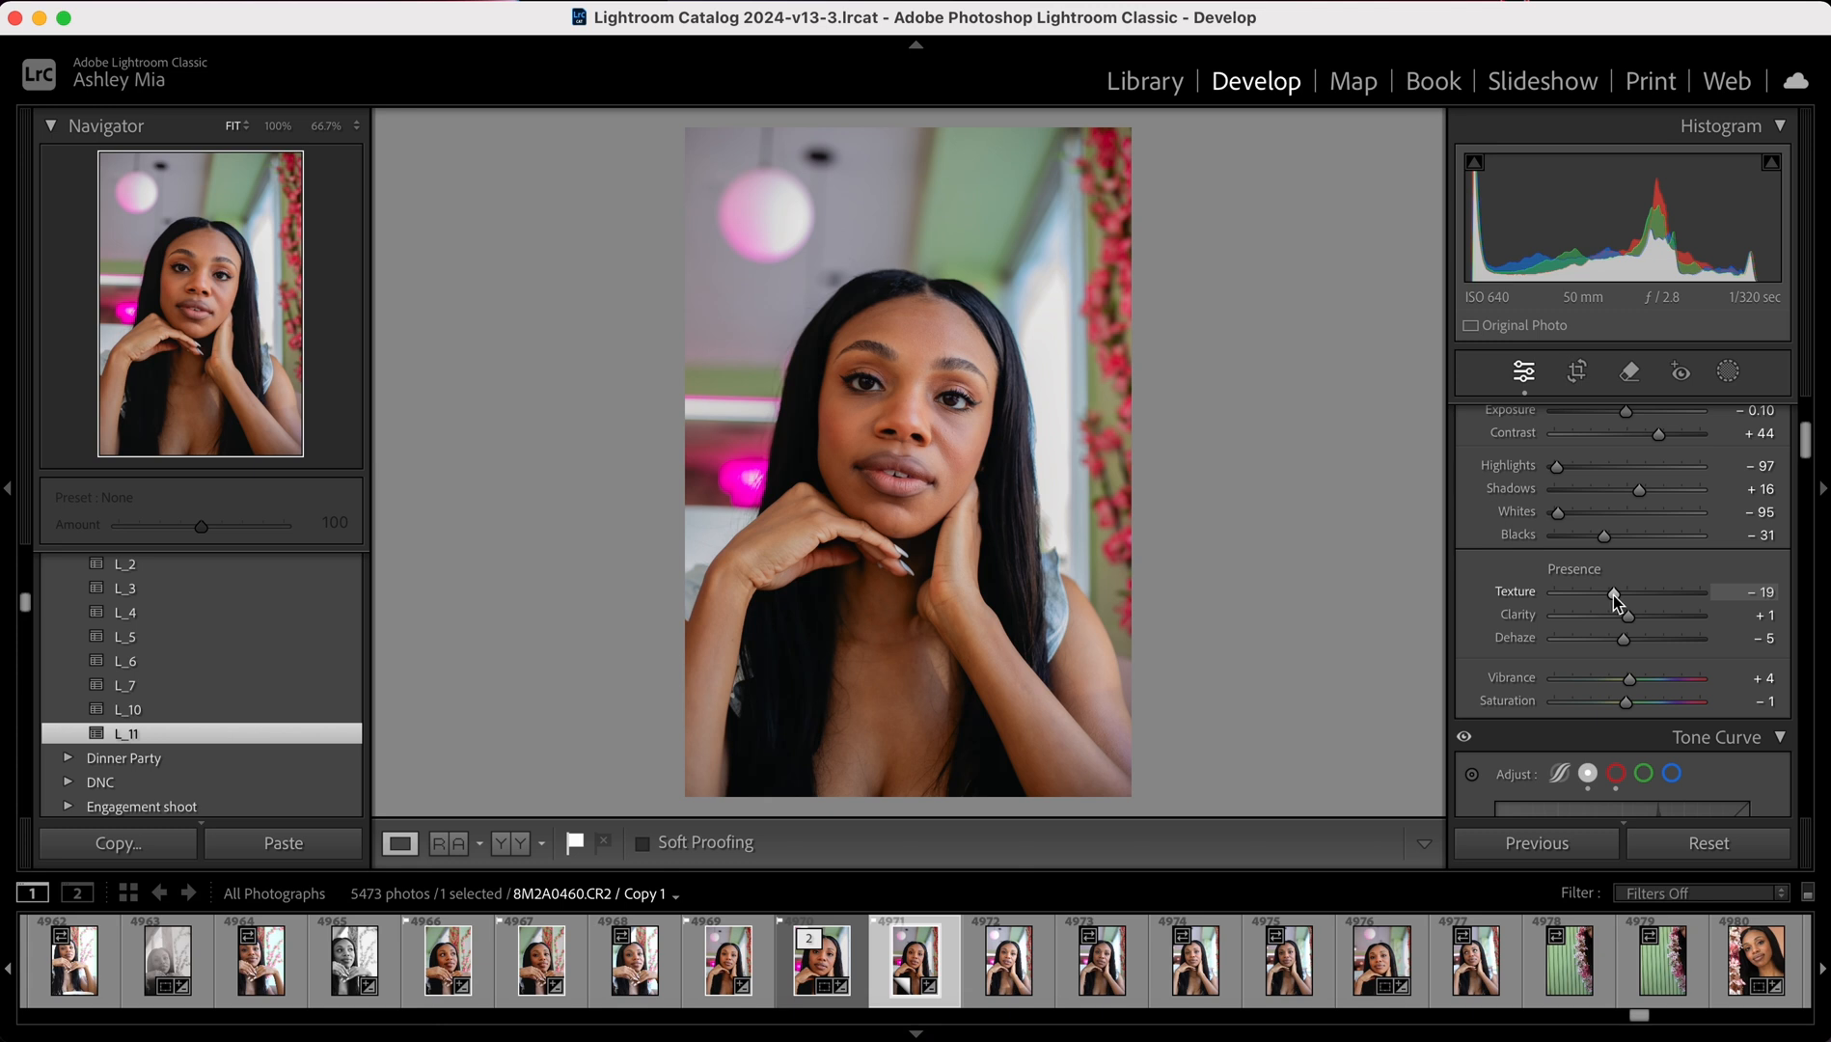
left_click_drag(1614, 595, 1612, 596)
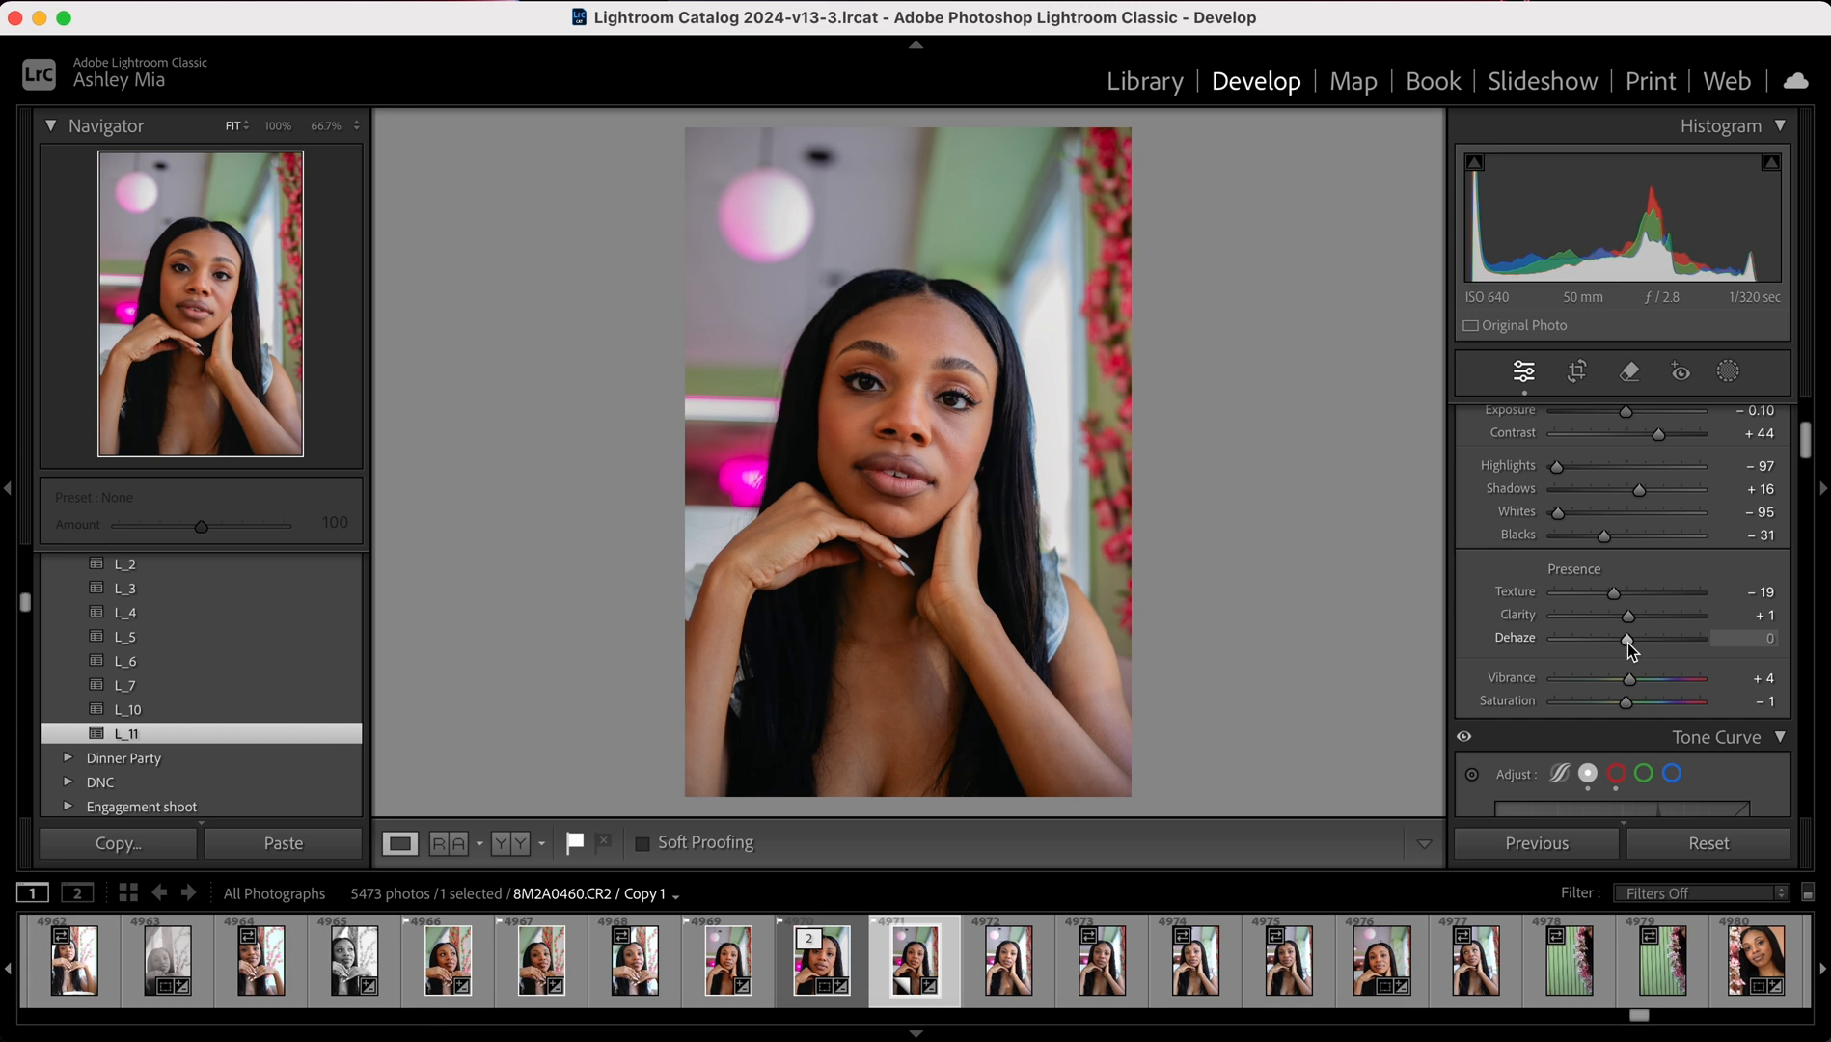
left_click_drag(1627, 643, 1624, 644)
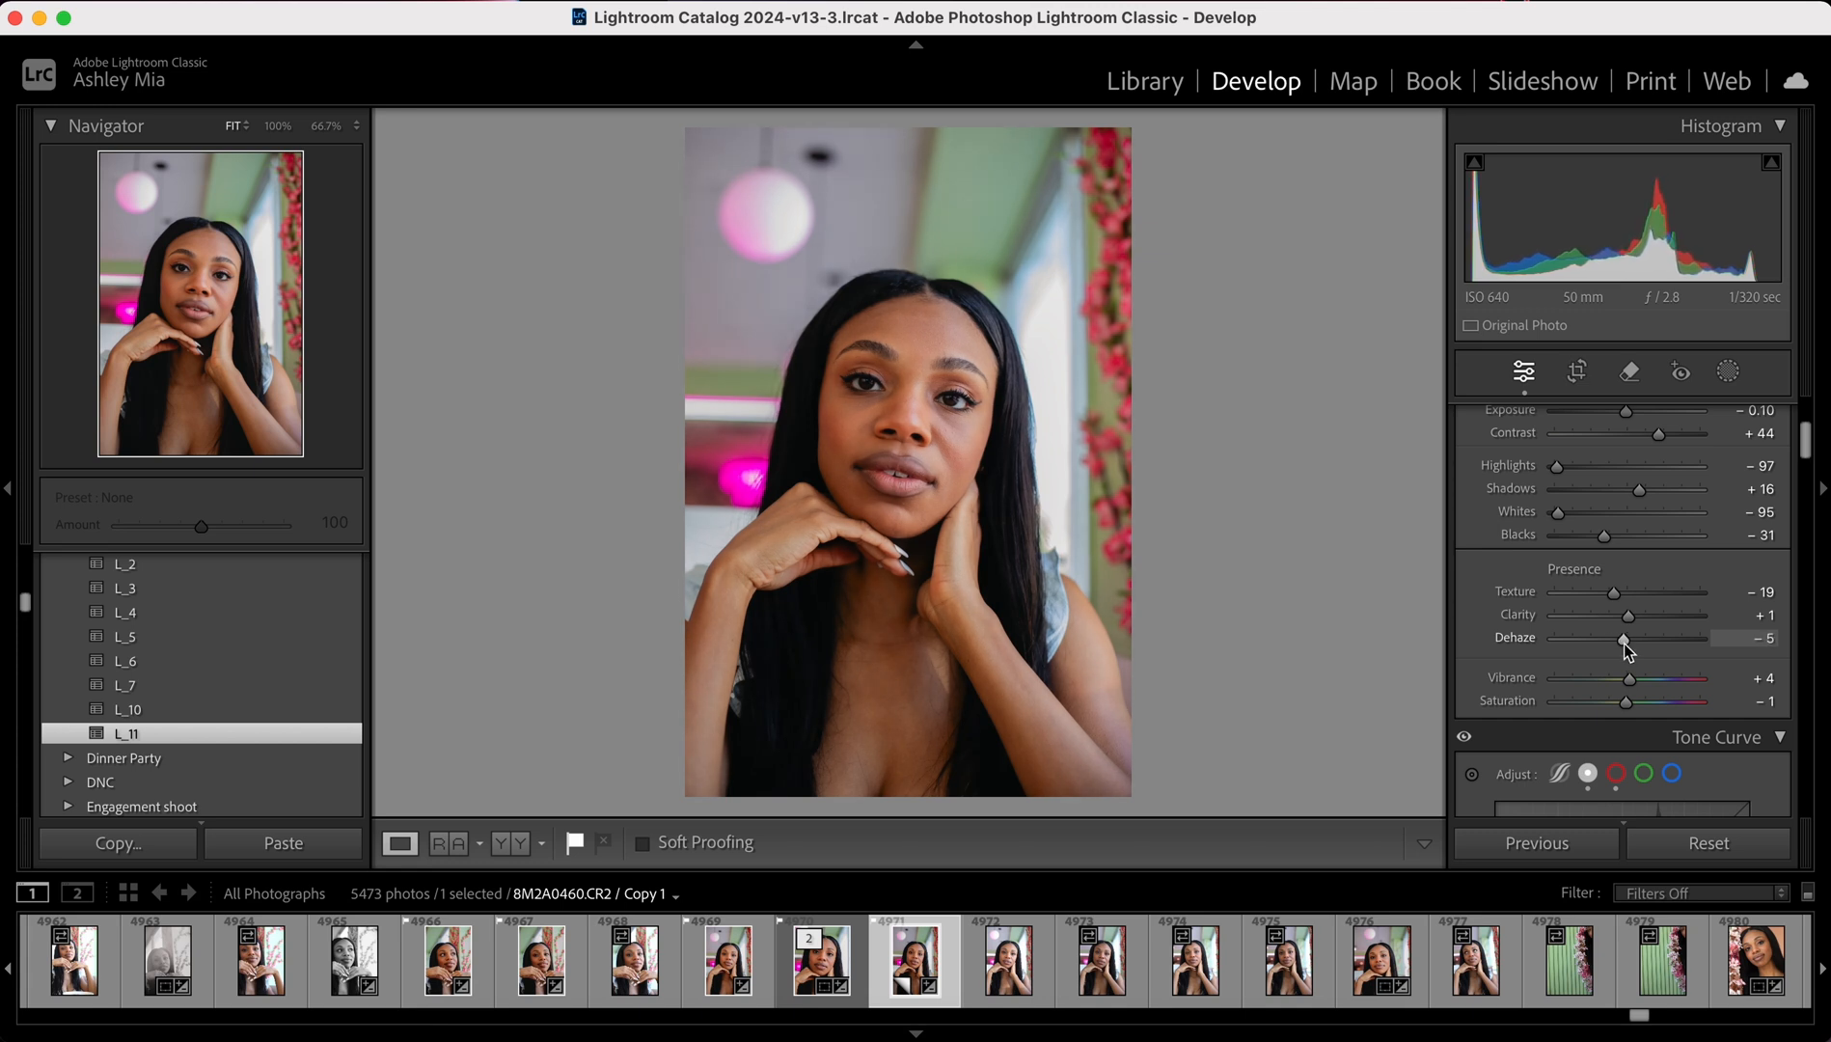
- On the point tone curve, set the black point's output to 15, nudge the lower-tone point, and move the midtone point to input 129, output 125
scroll(1480, 617, "down", 4)
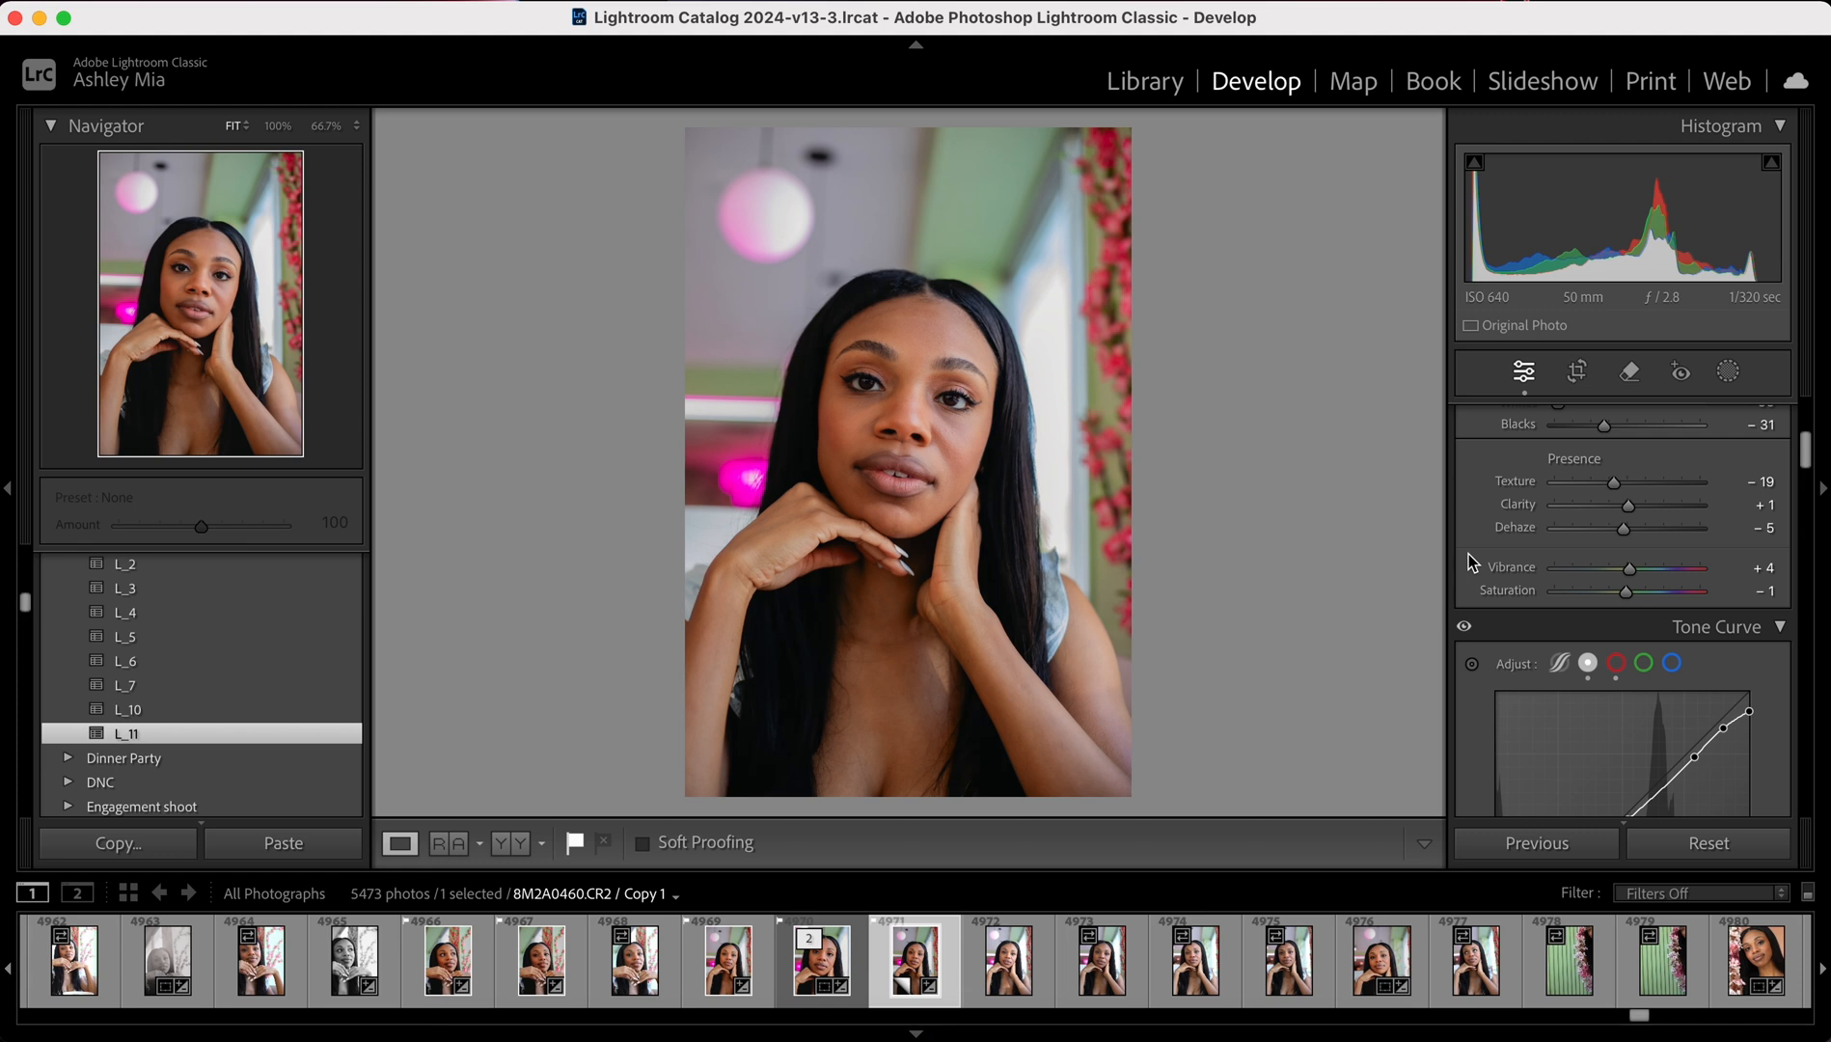
scroll(1462, 712, "down", 3)
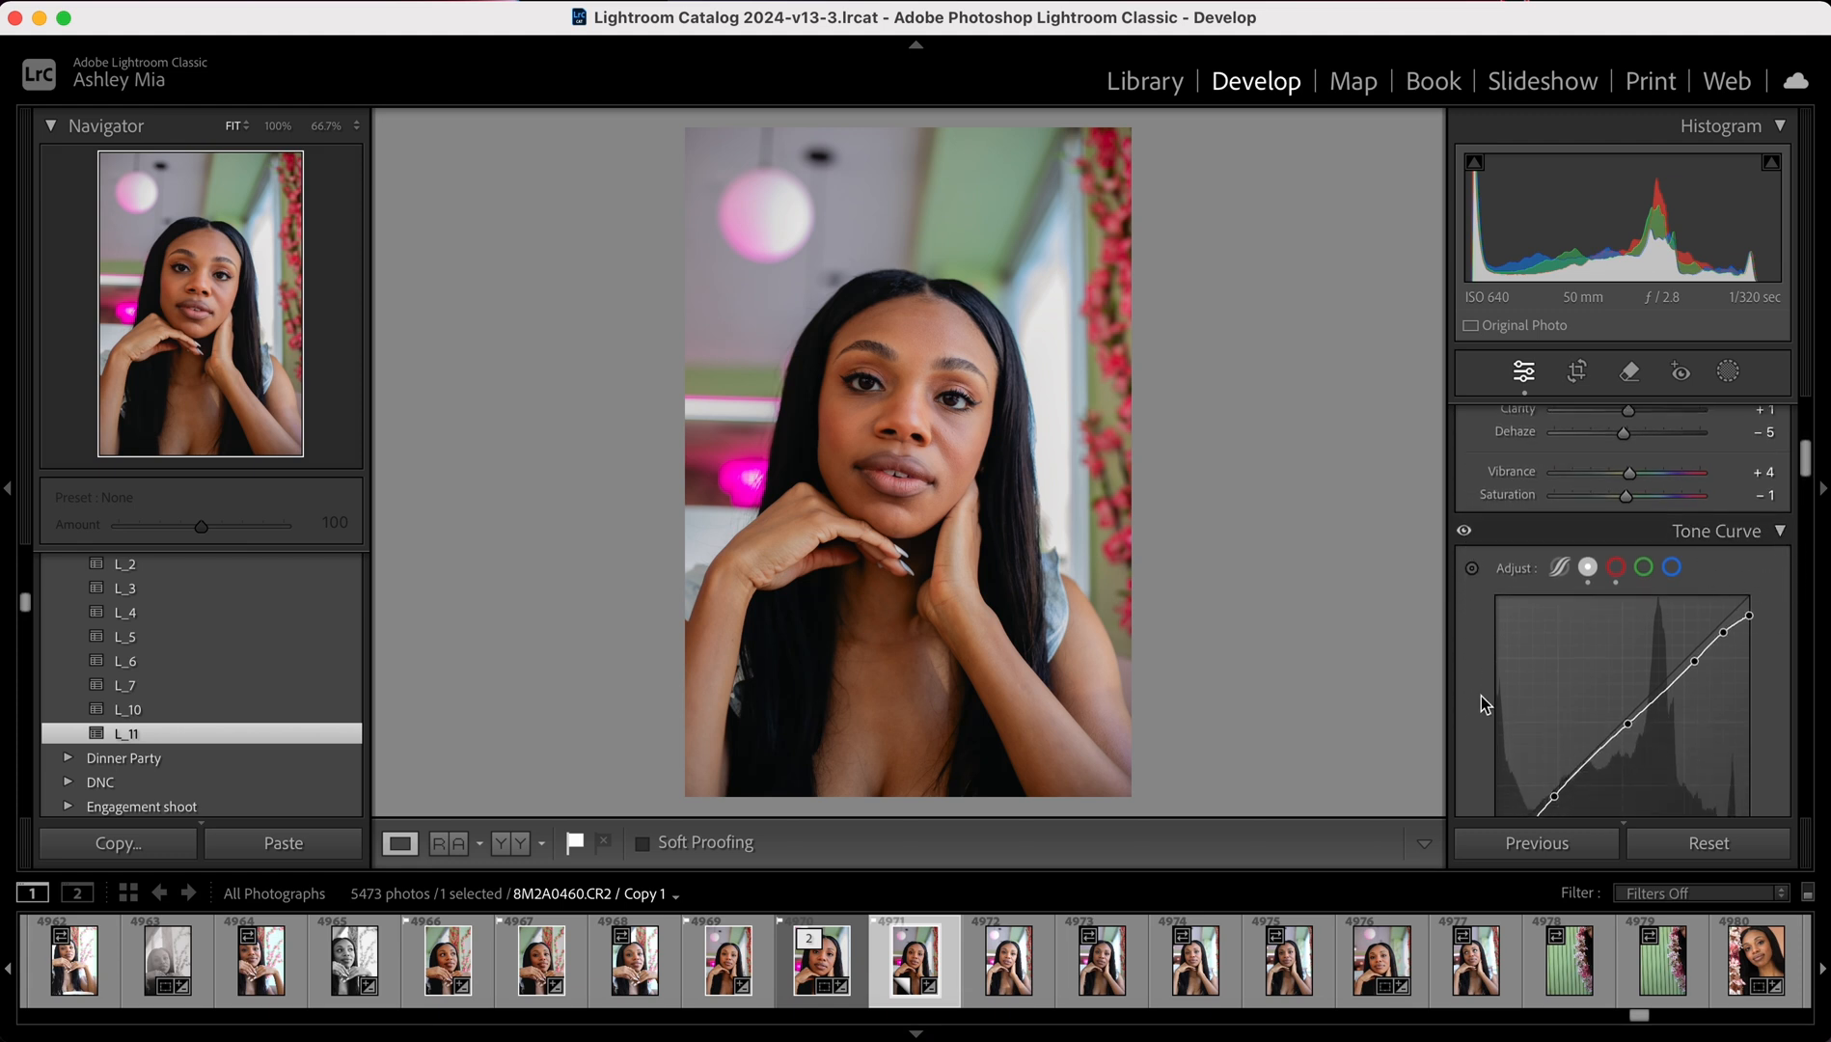
scroll(1470, 726, "down", 2)
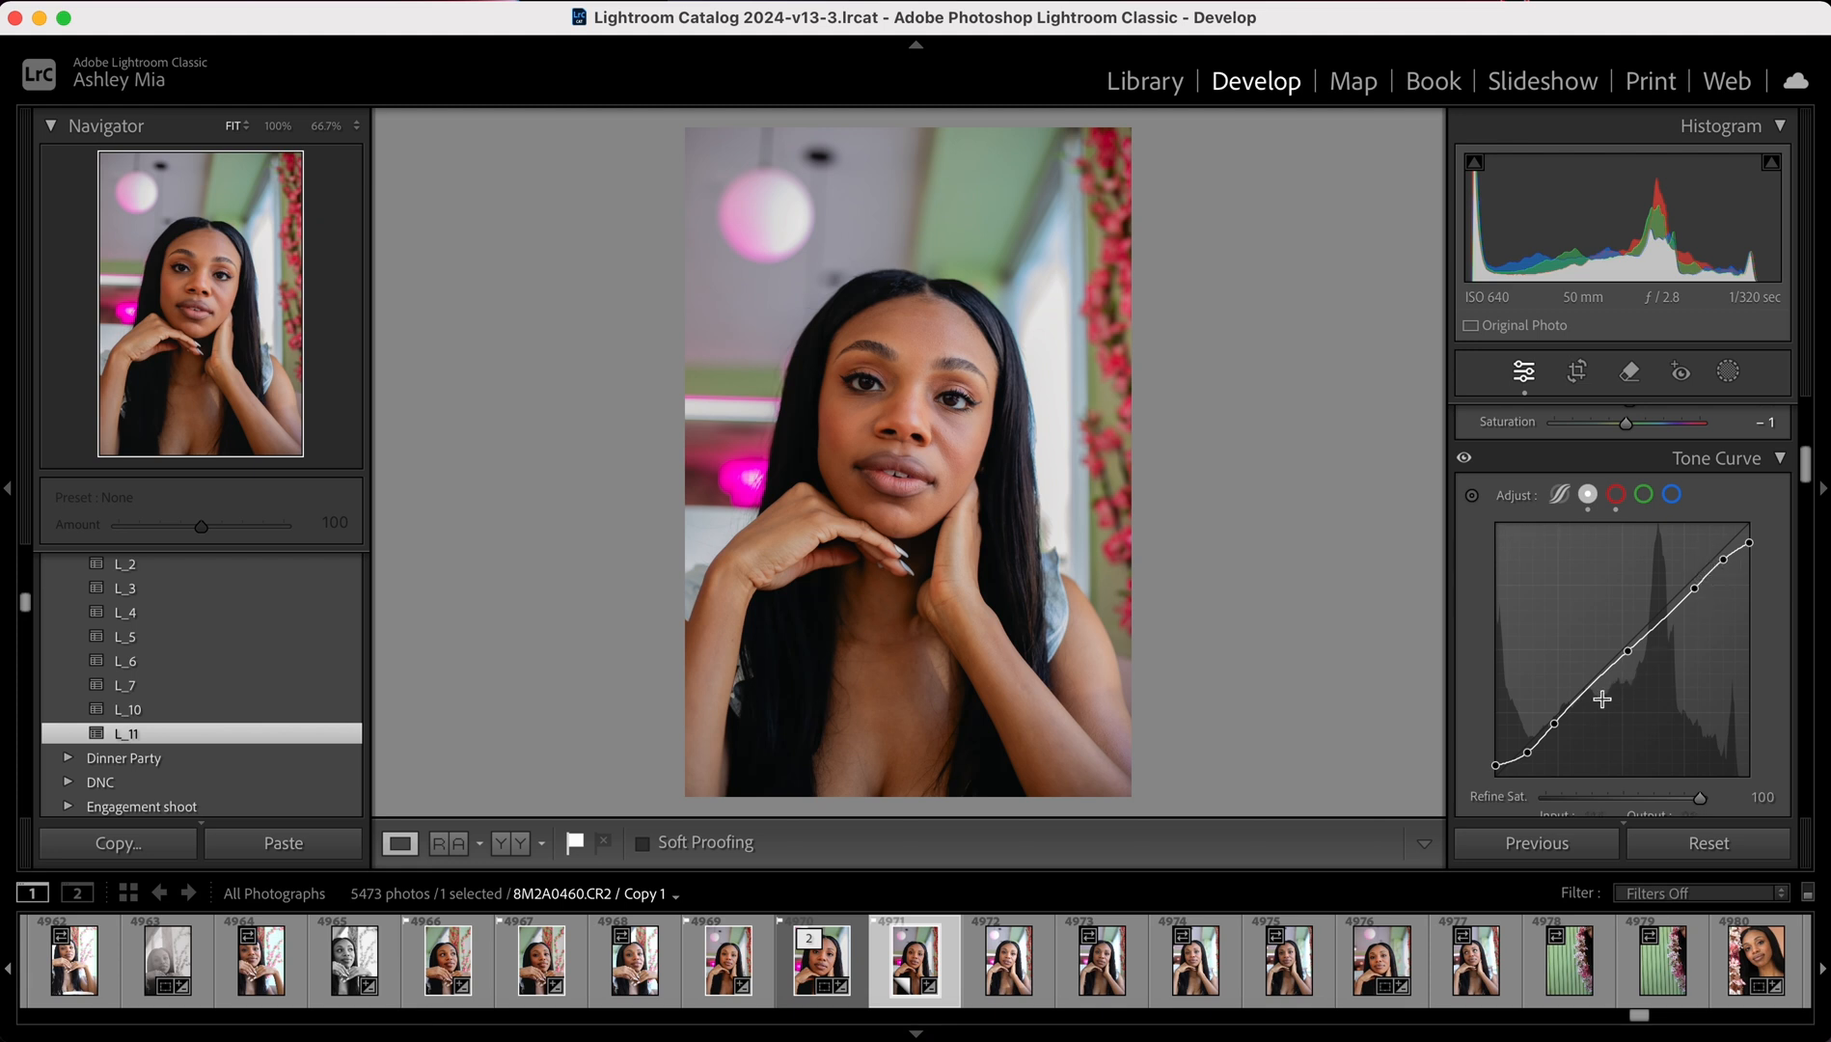
scroll(1544, 748, "down", 2)
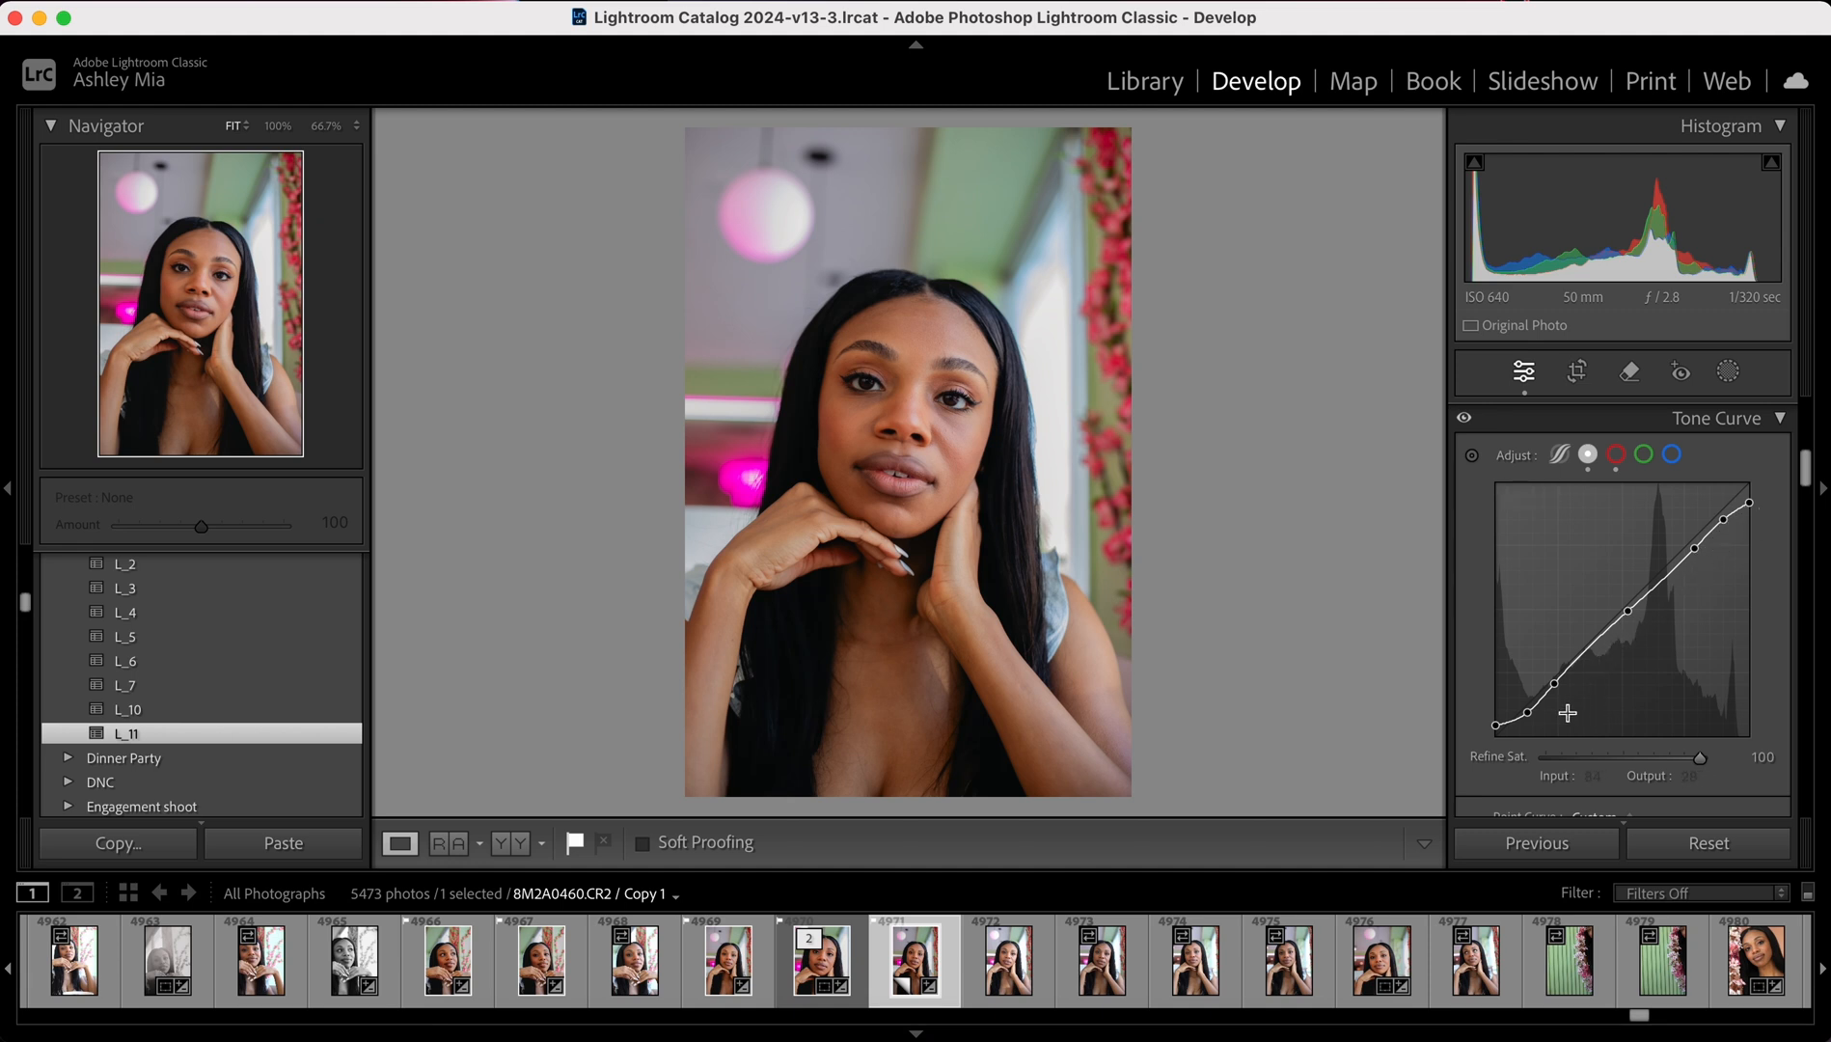
mouse_move(1495, 724)
left_mouse_down()
mouse_move(1490, 705)
mouse_move(1492, 737)
mouse_move(1476, 722)
left_mouse_up()
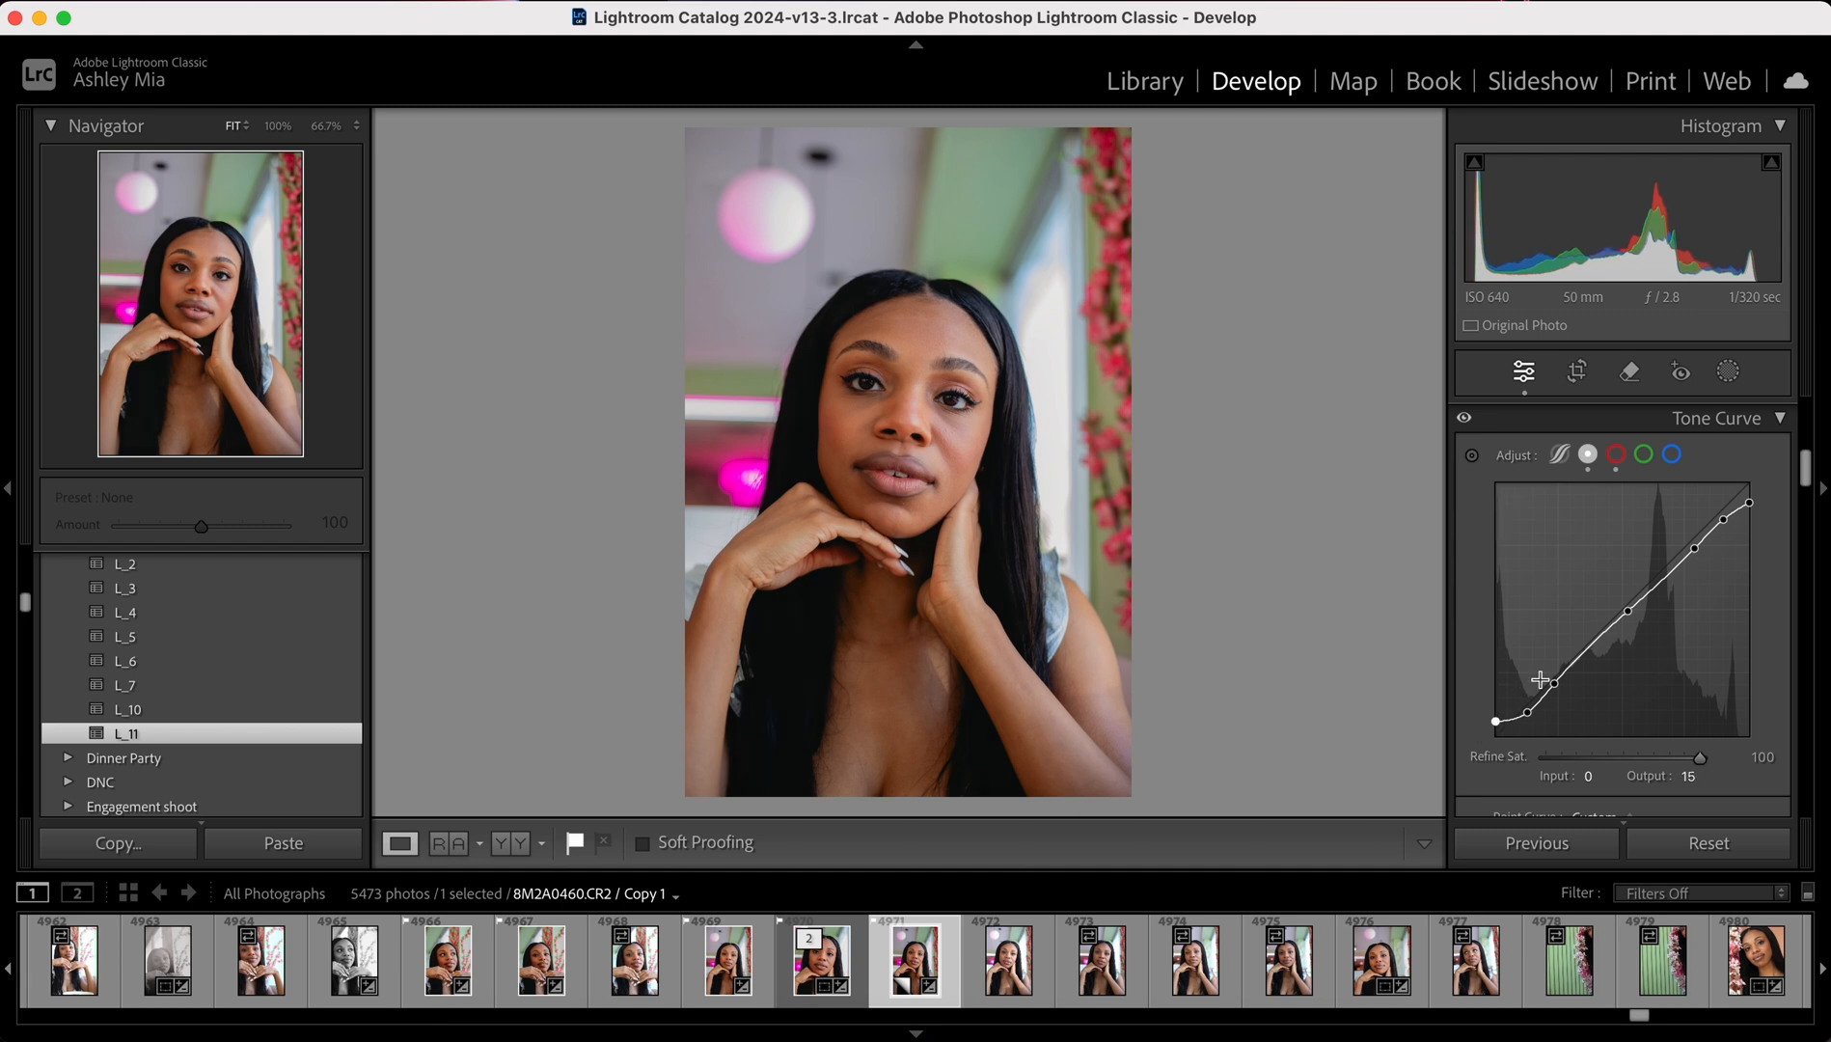
left_click_drag(1554, 685, 1555, 684)
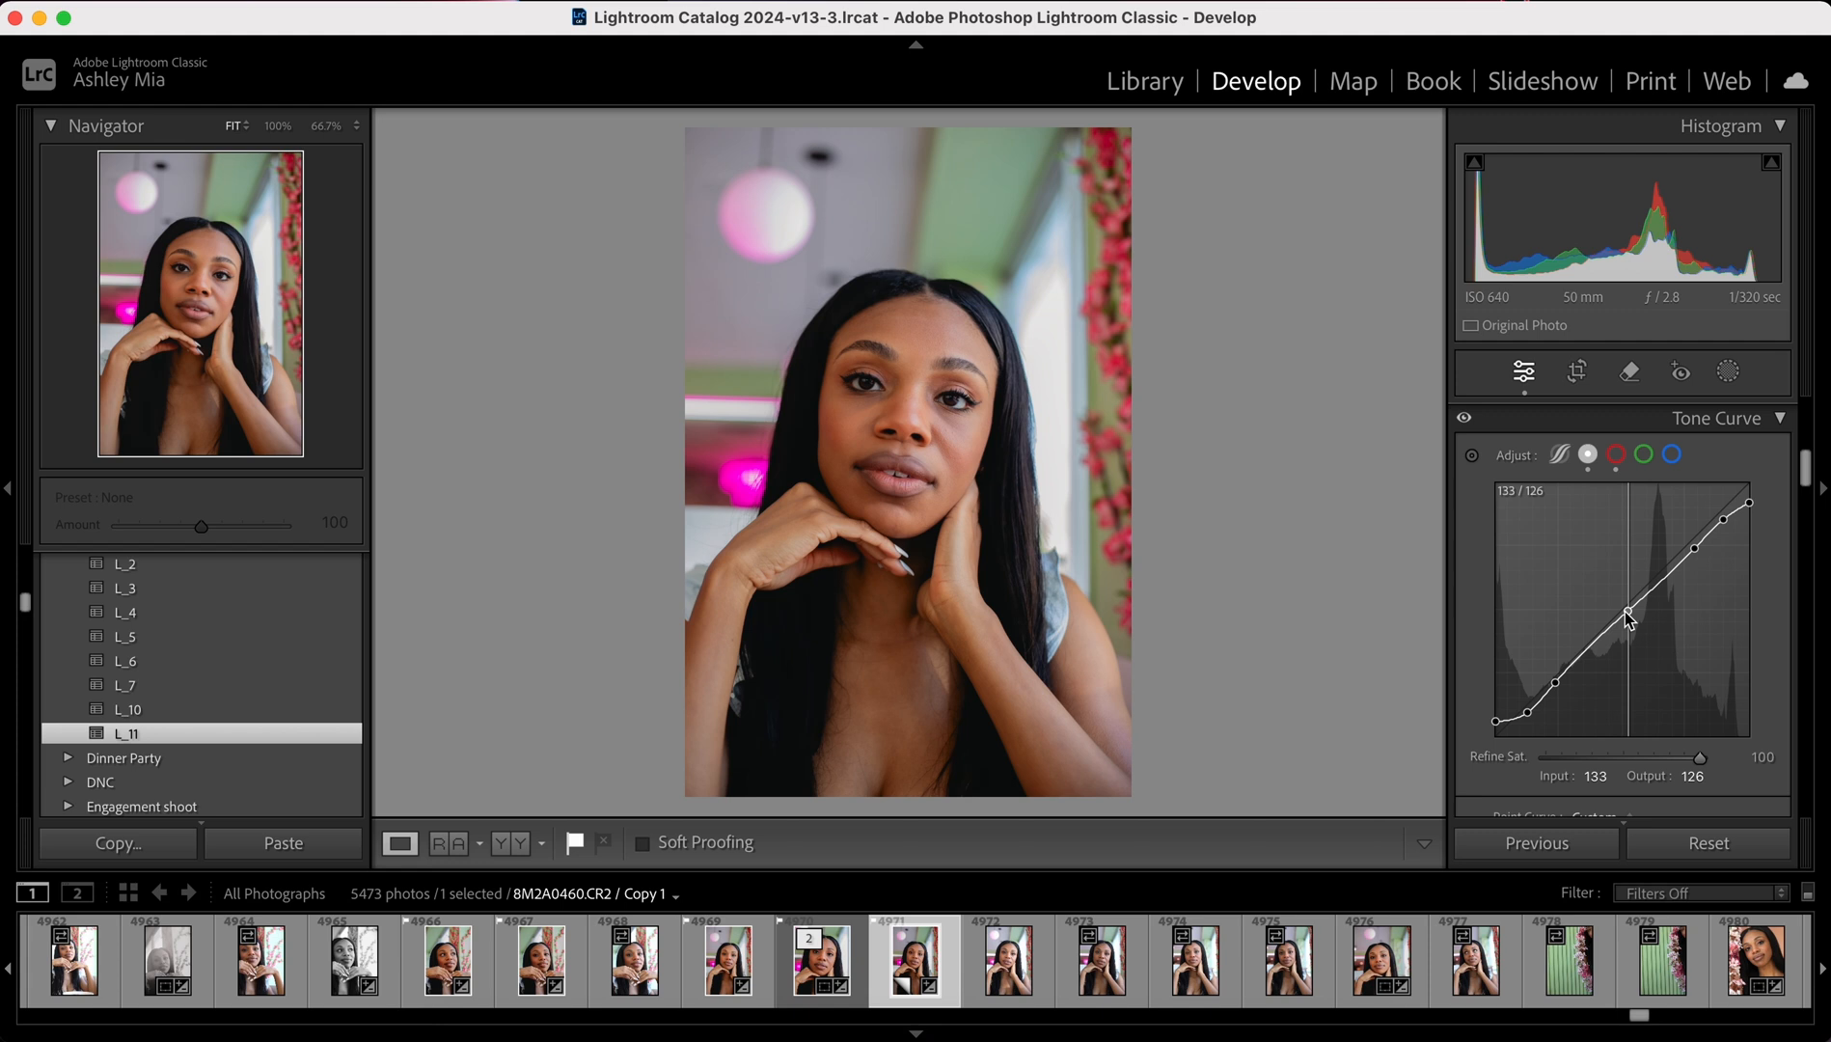
left_click_drag(1627, 613, 1623, 611)
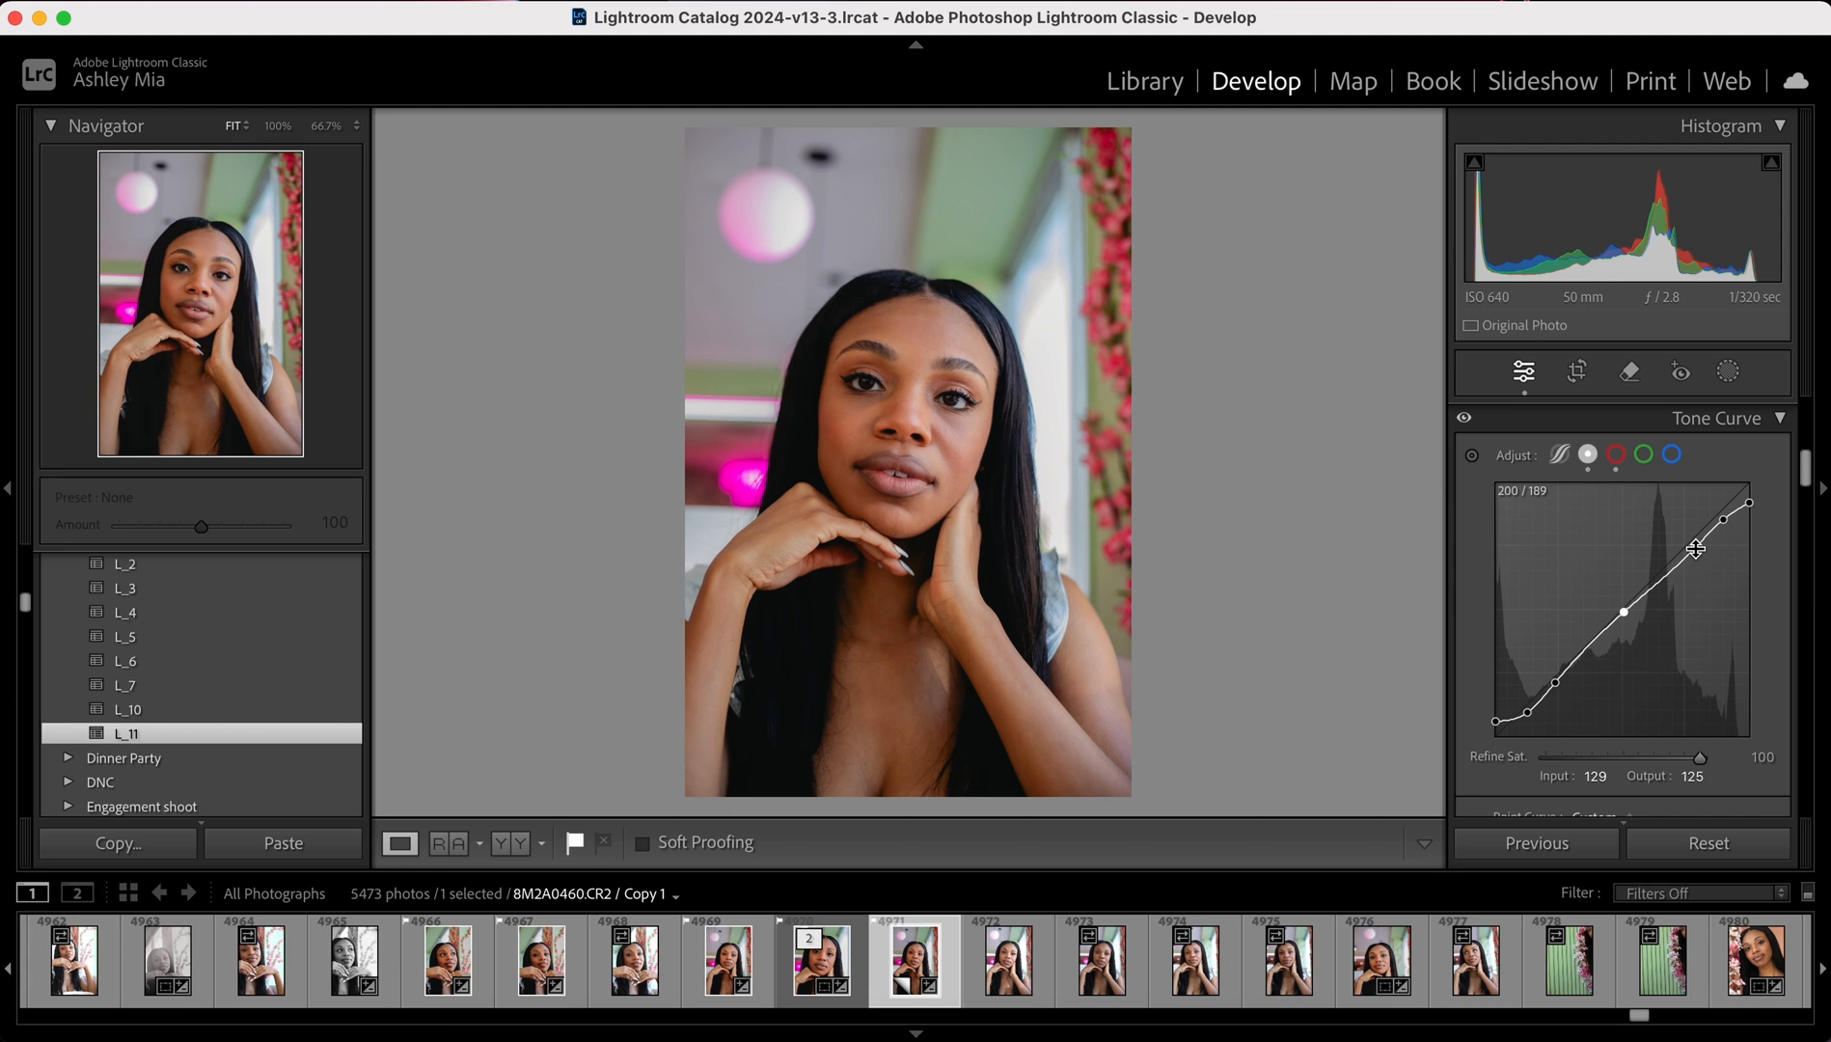
- Try moving the highlight and white points on the tone curve, undoing the trial changes
left_click_drag(1695, 548, 1694, 548)
key("super+z")
left_click_drag(1694, 549, 1697, 557)
key("super+z")
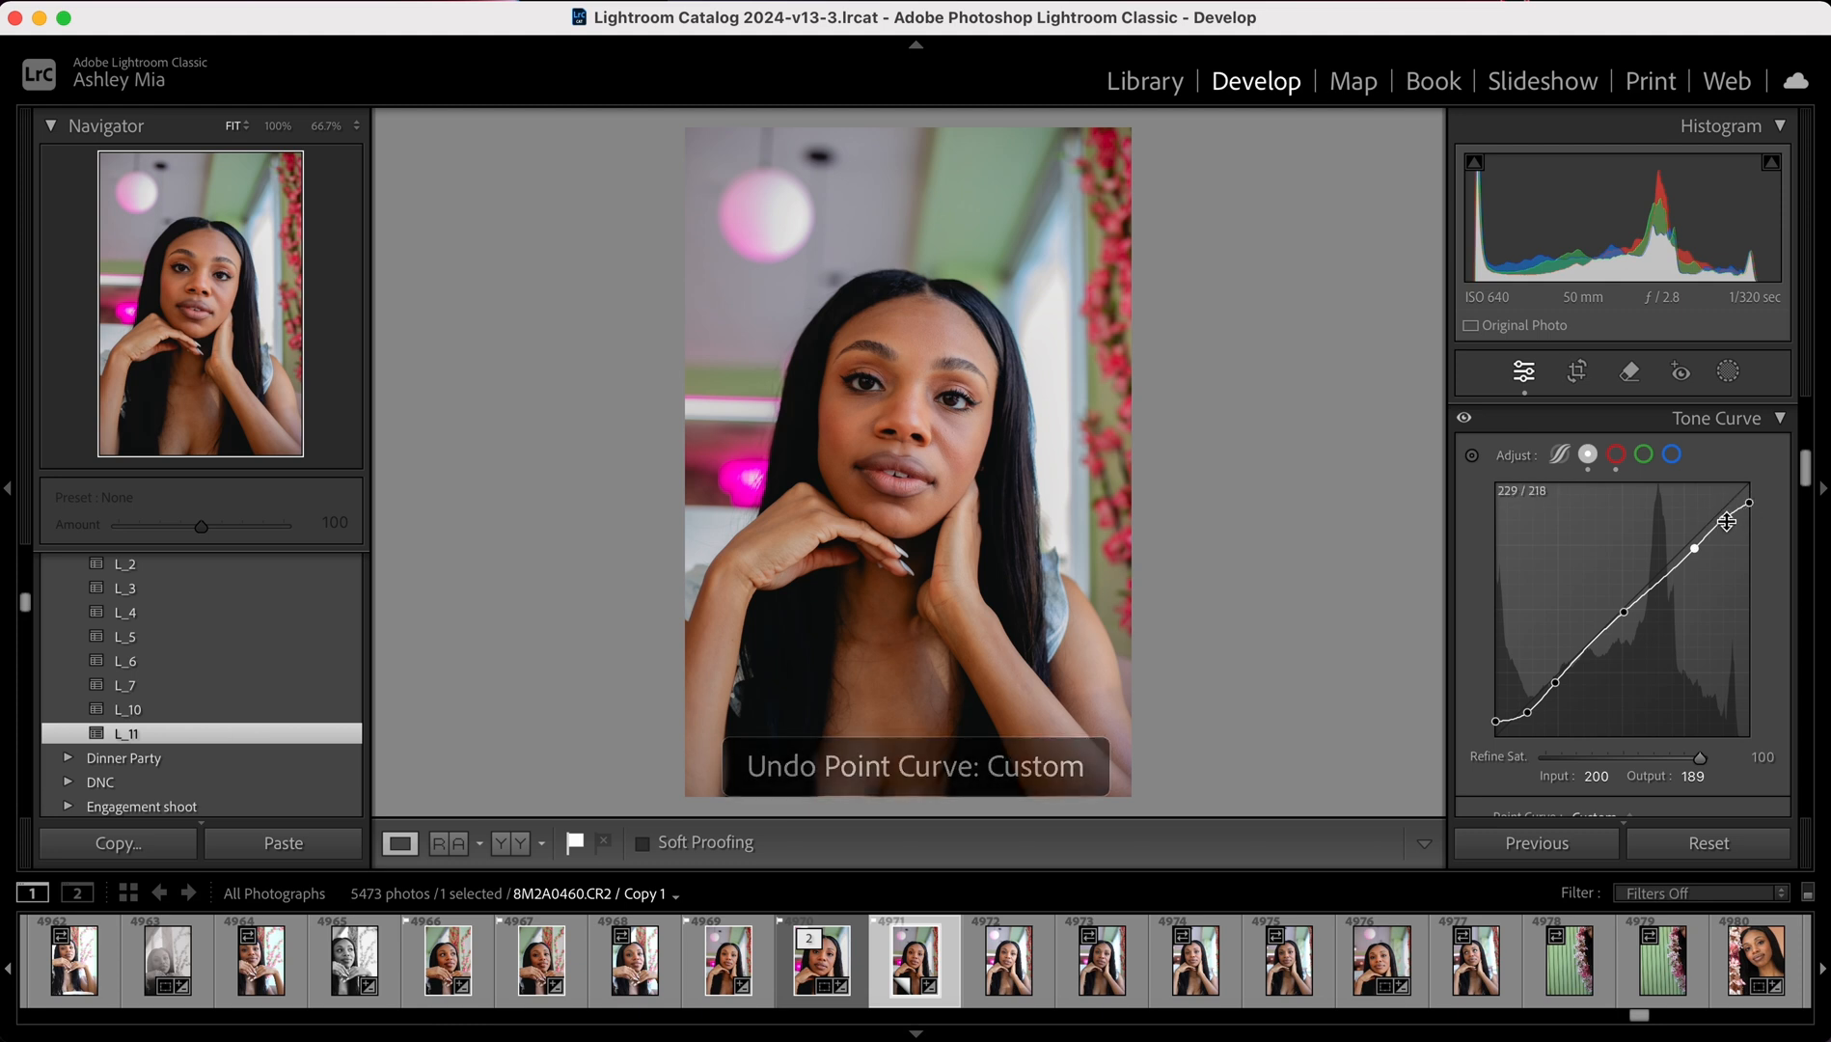
left_click(1723, 518)
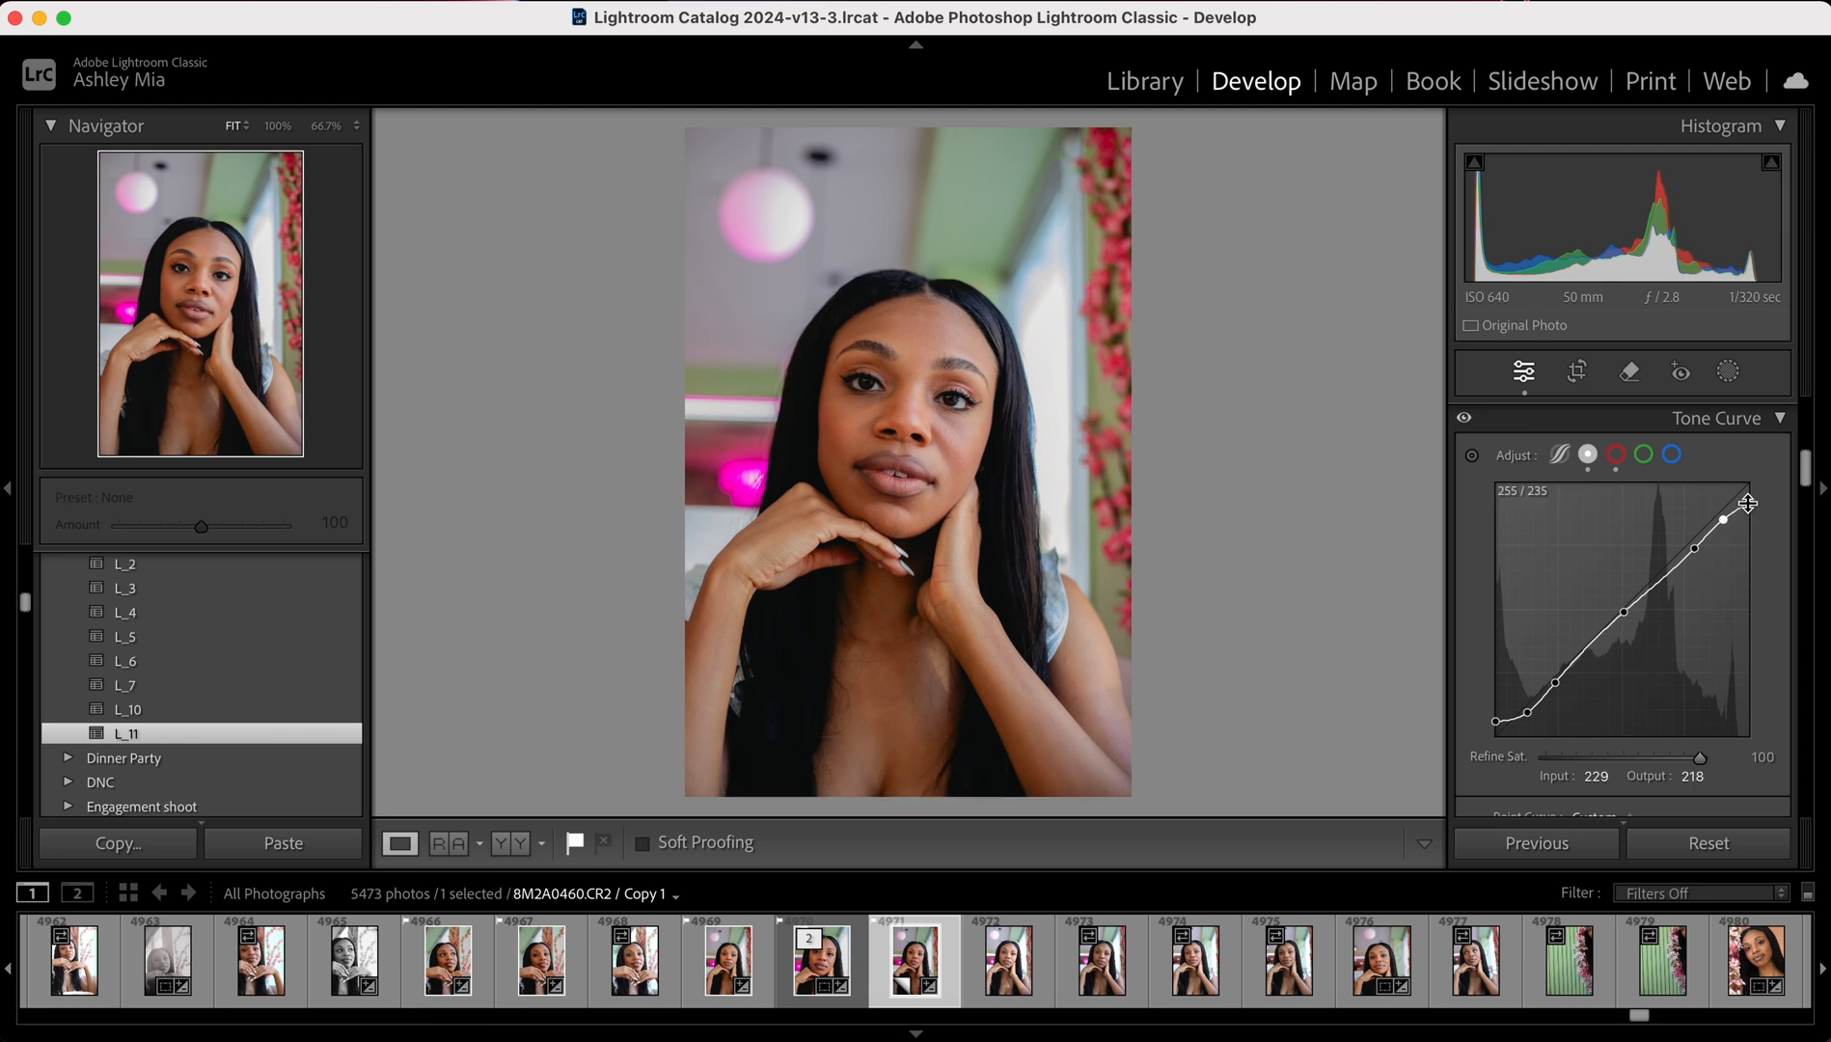
left_click_drag(1751, 510, 1751, 495)
key("super+z")
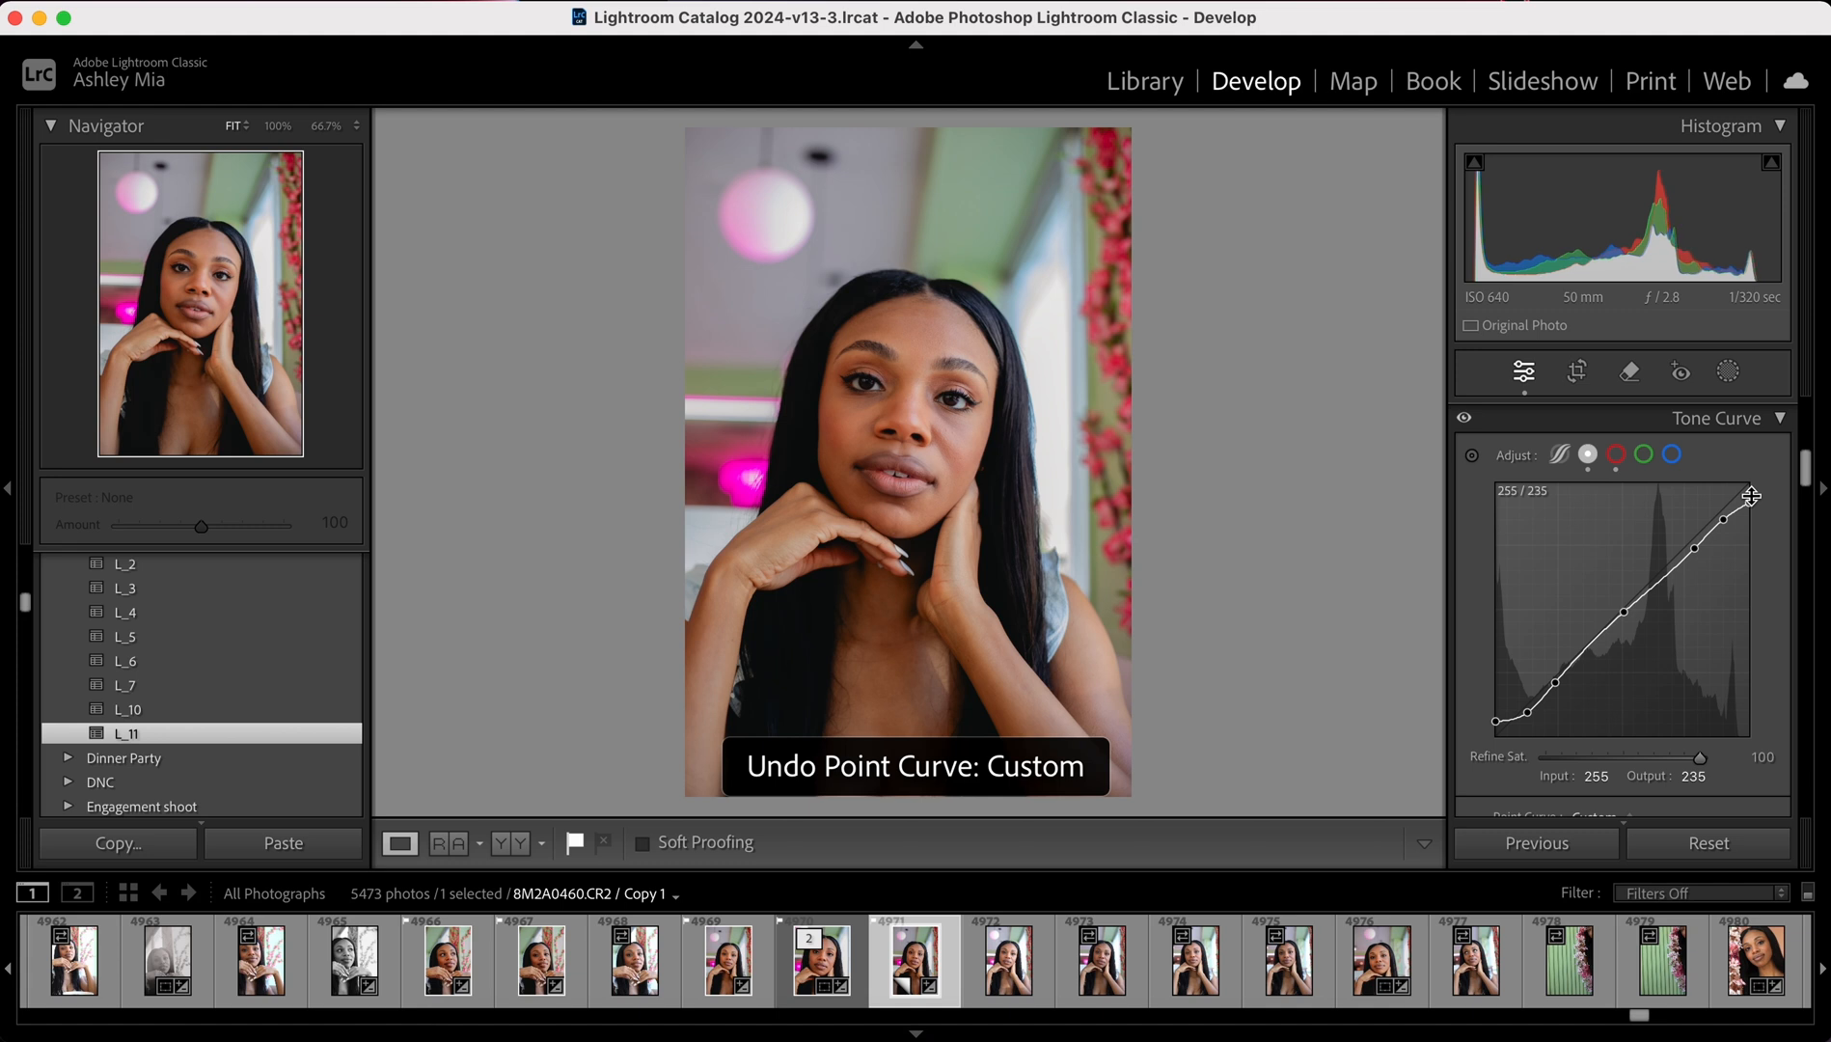
- Undo the trial increase of orange saturation and fine-tune the aqua and green saturation in the HSL mixer
scroll(1472, 726, "down", 8)
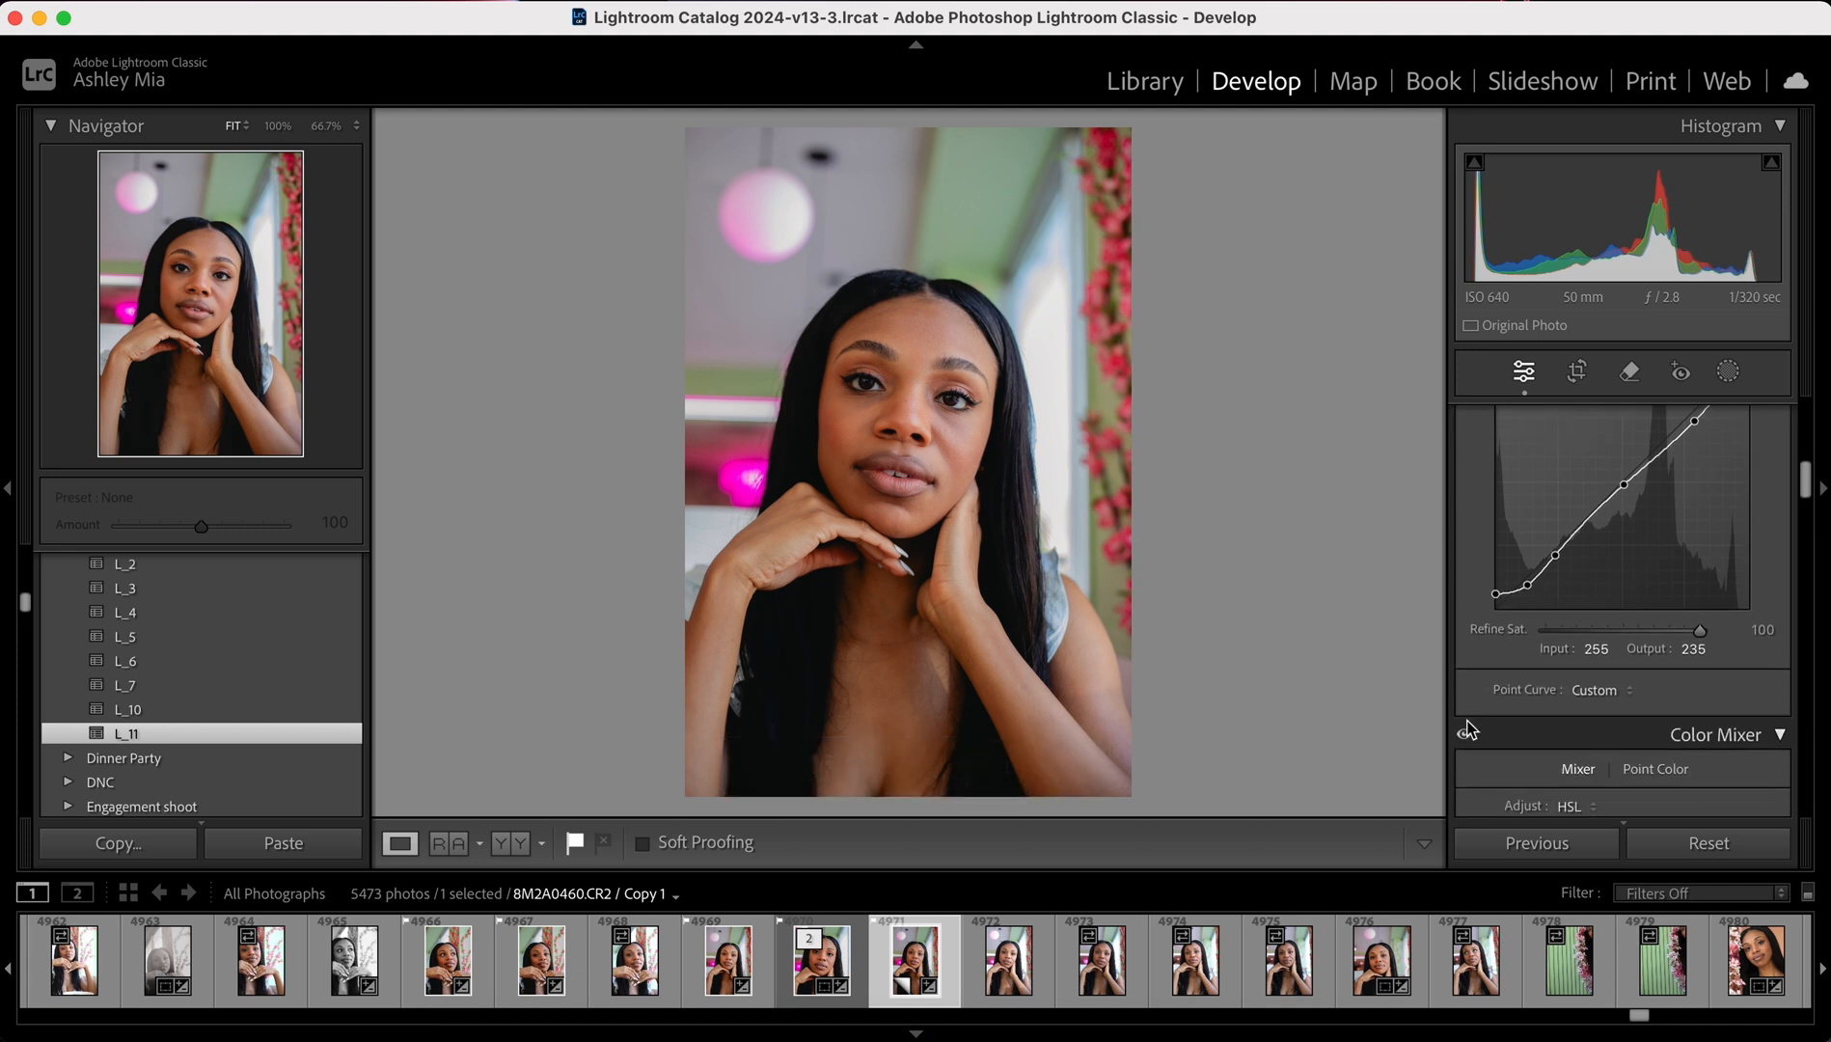
scroll(1467, 720, "down", 1)
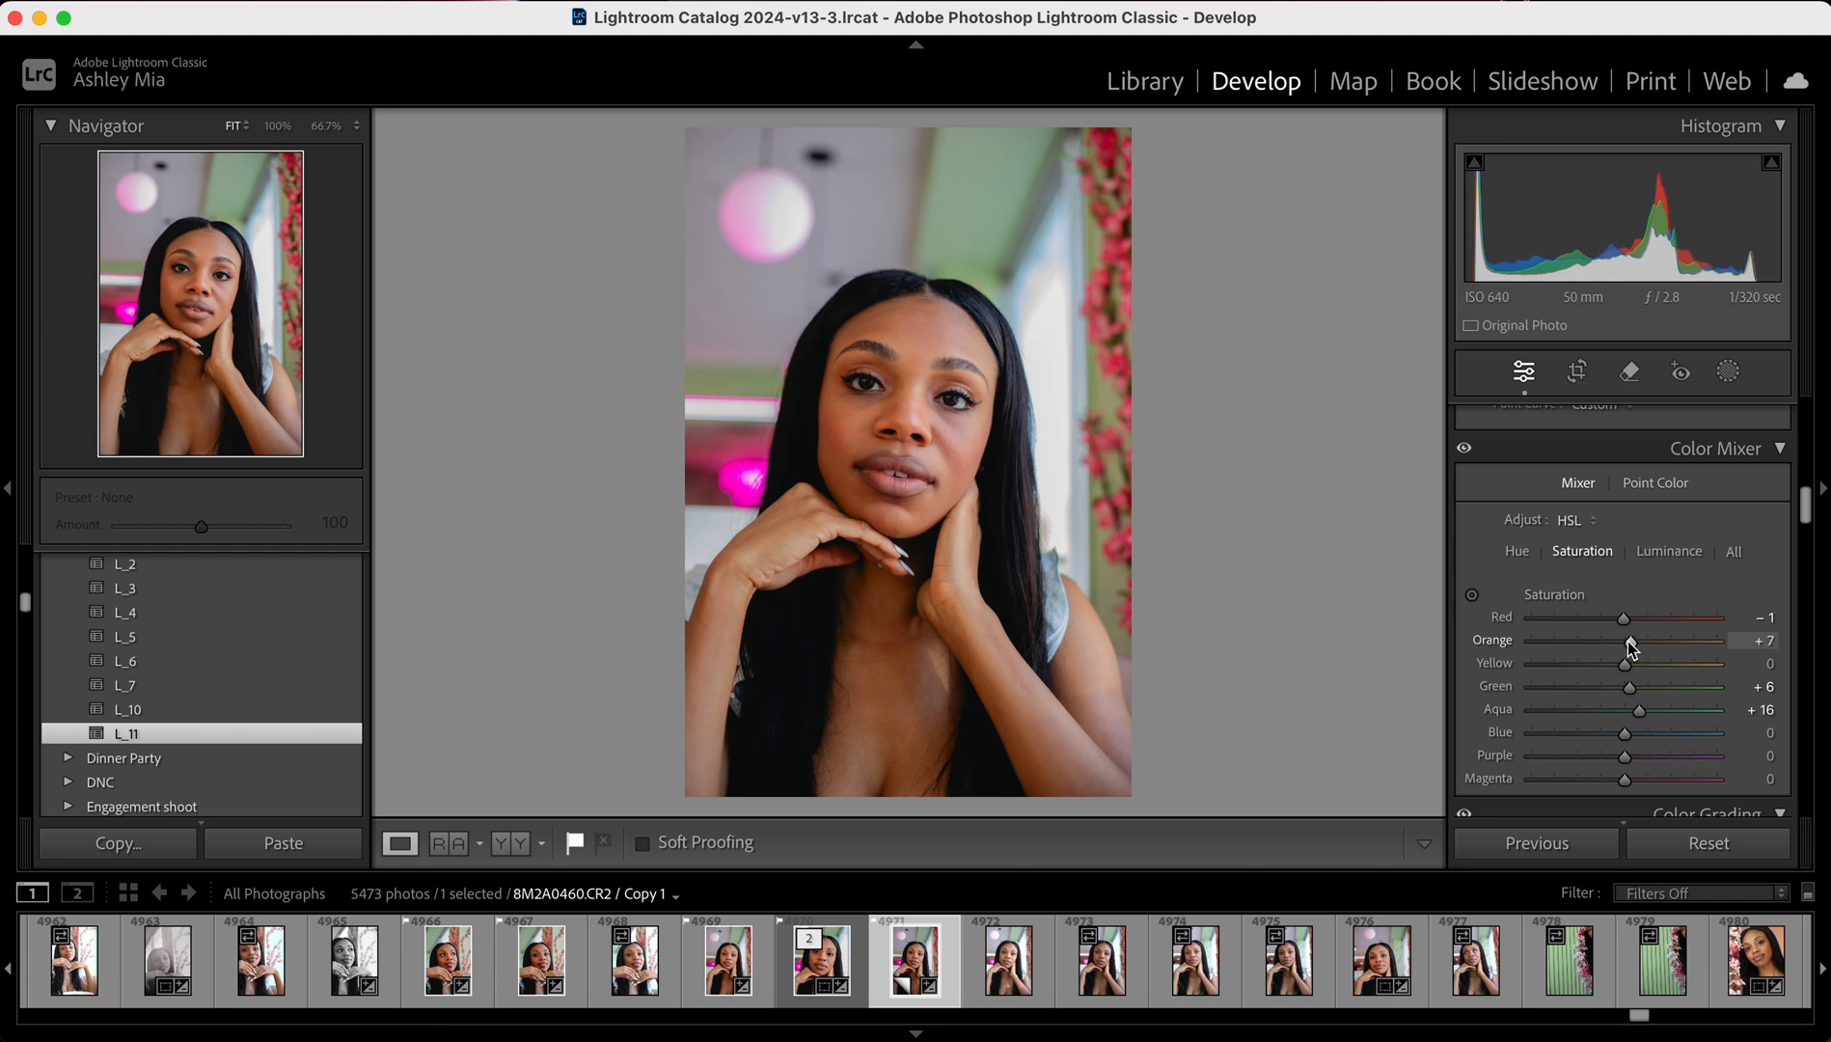
key("super+z")
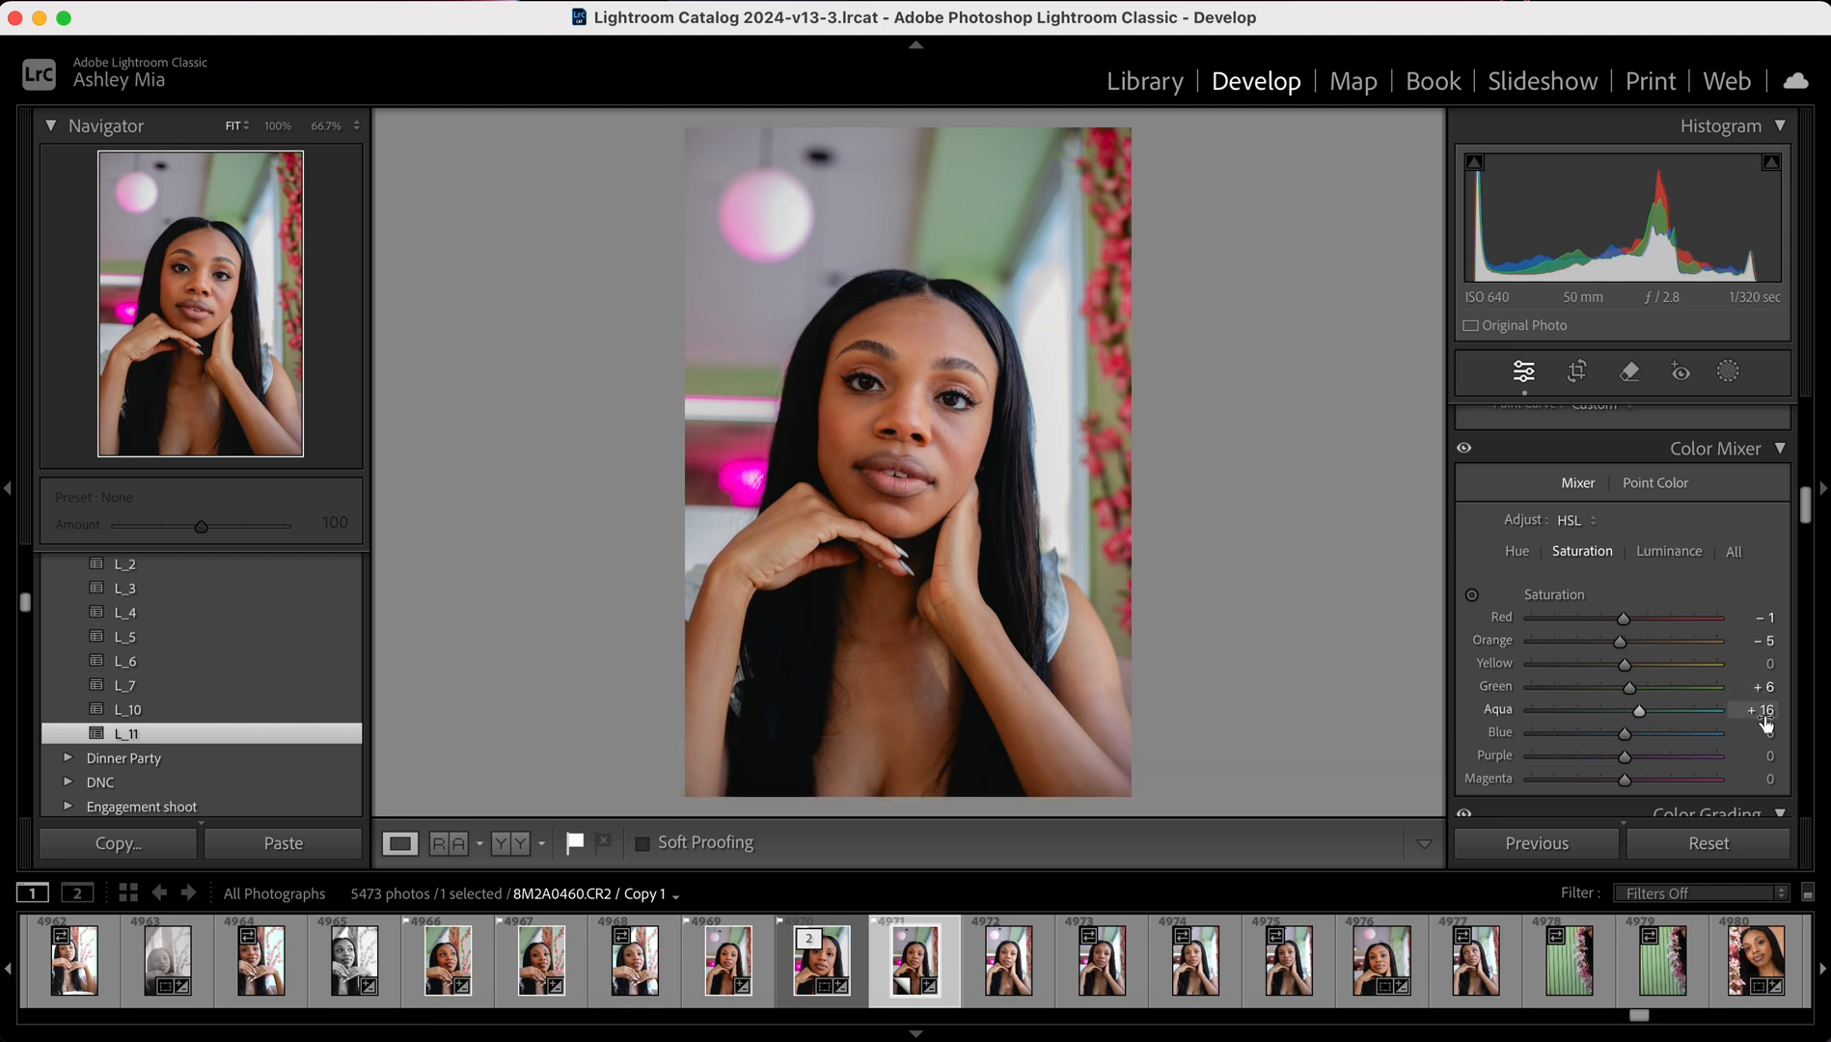
mouse_move(1640, 713)
left_mouse_down()
mouse_move(1709, 719)
mouse_move(1640, 719)
left_mouse_up()
mouse_move(1629, 685)
left_mouse_down()
mouse_move(1671, 691)
mouse_move(1628, 689)
left_mouse_up()
- Examine the Color Grading hue and saturation settings for the shadows, midtones and highlights
scroll(1558, 732, "down", 8)
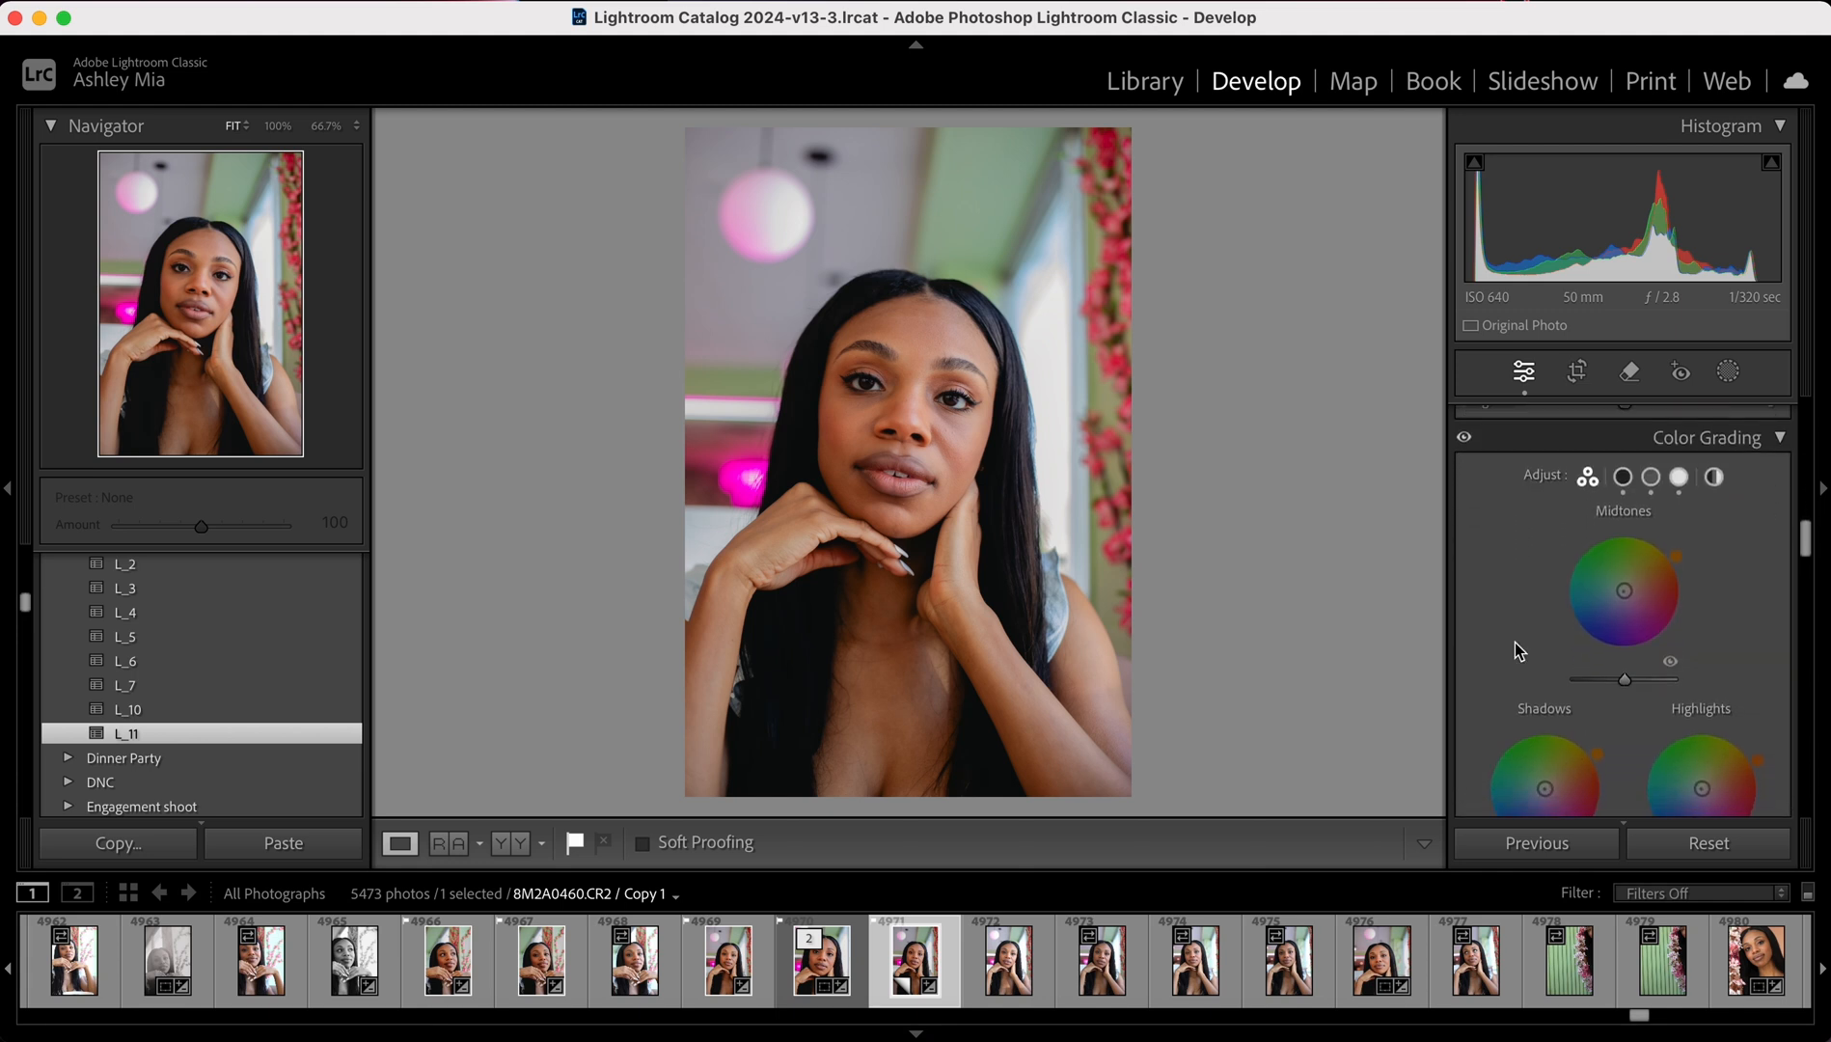
left_click(1539, 707)
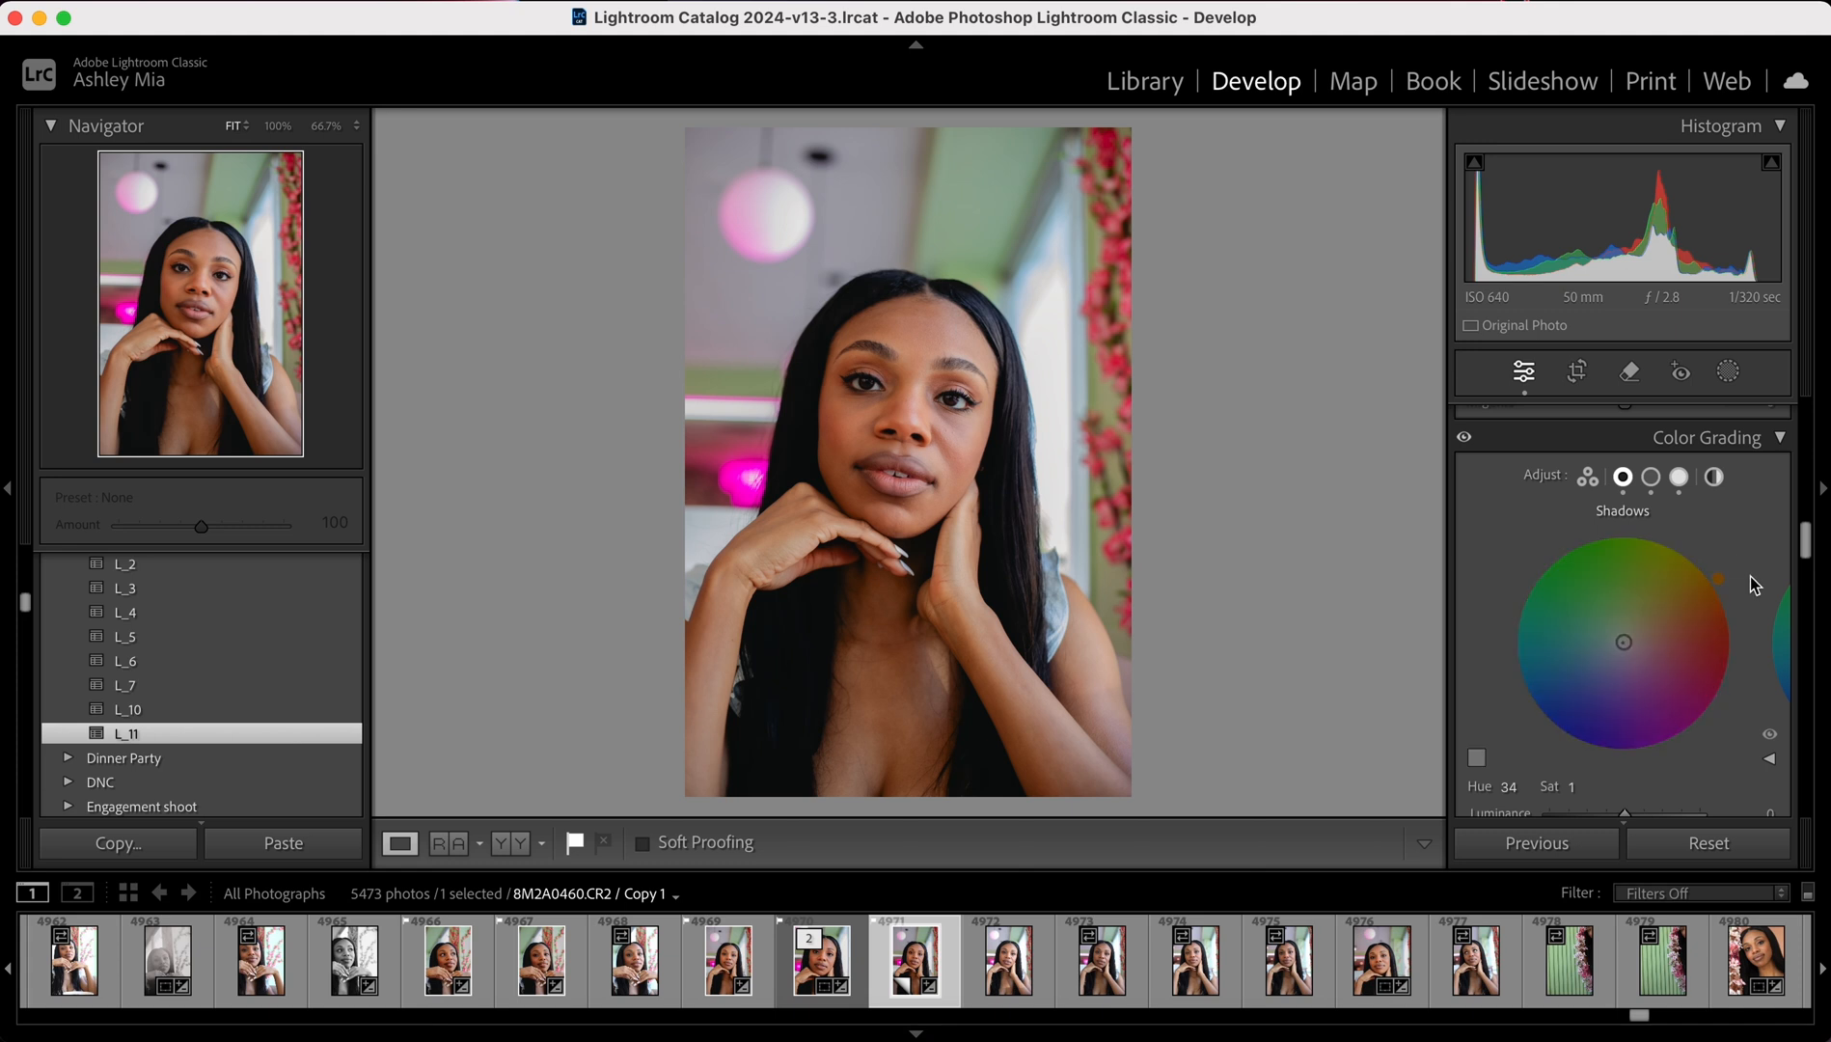
left_click(1781, 638)
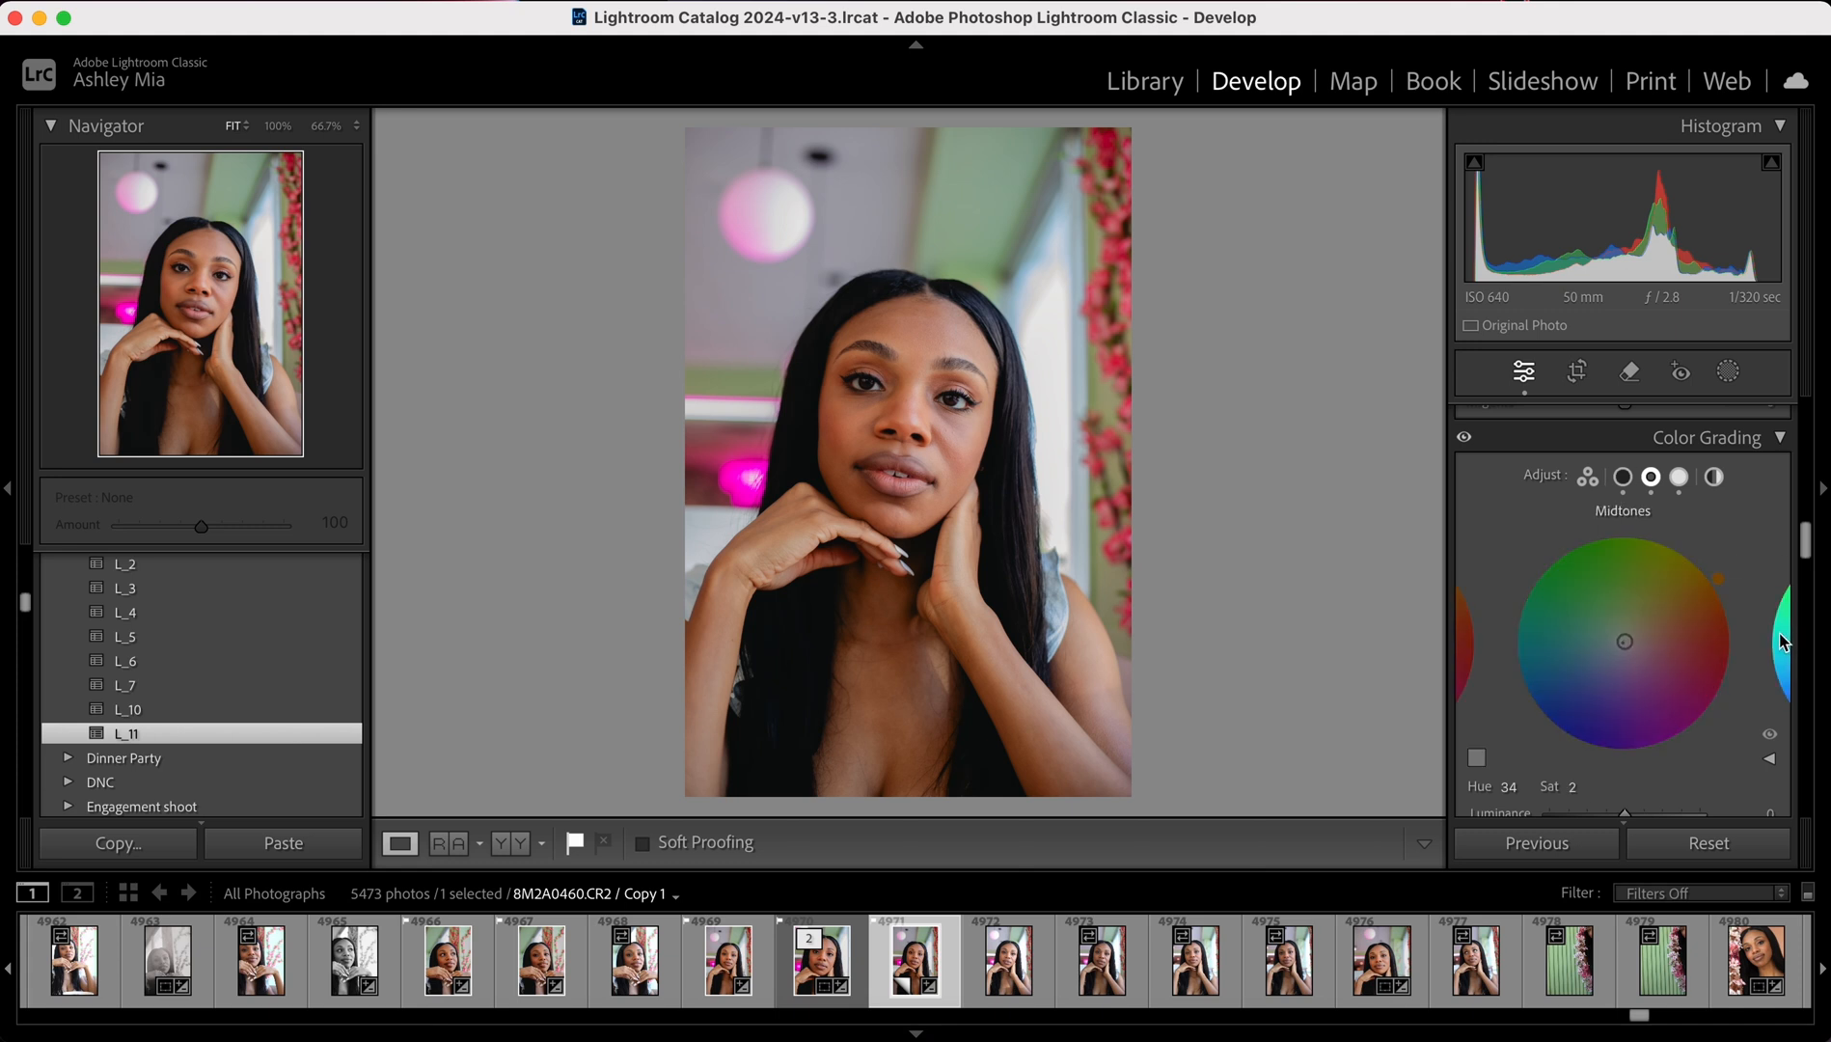
left_click(1782, 617)
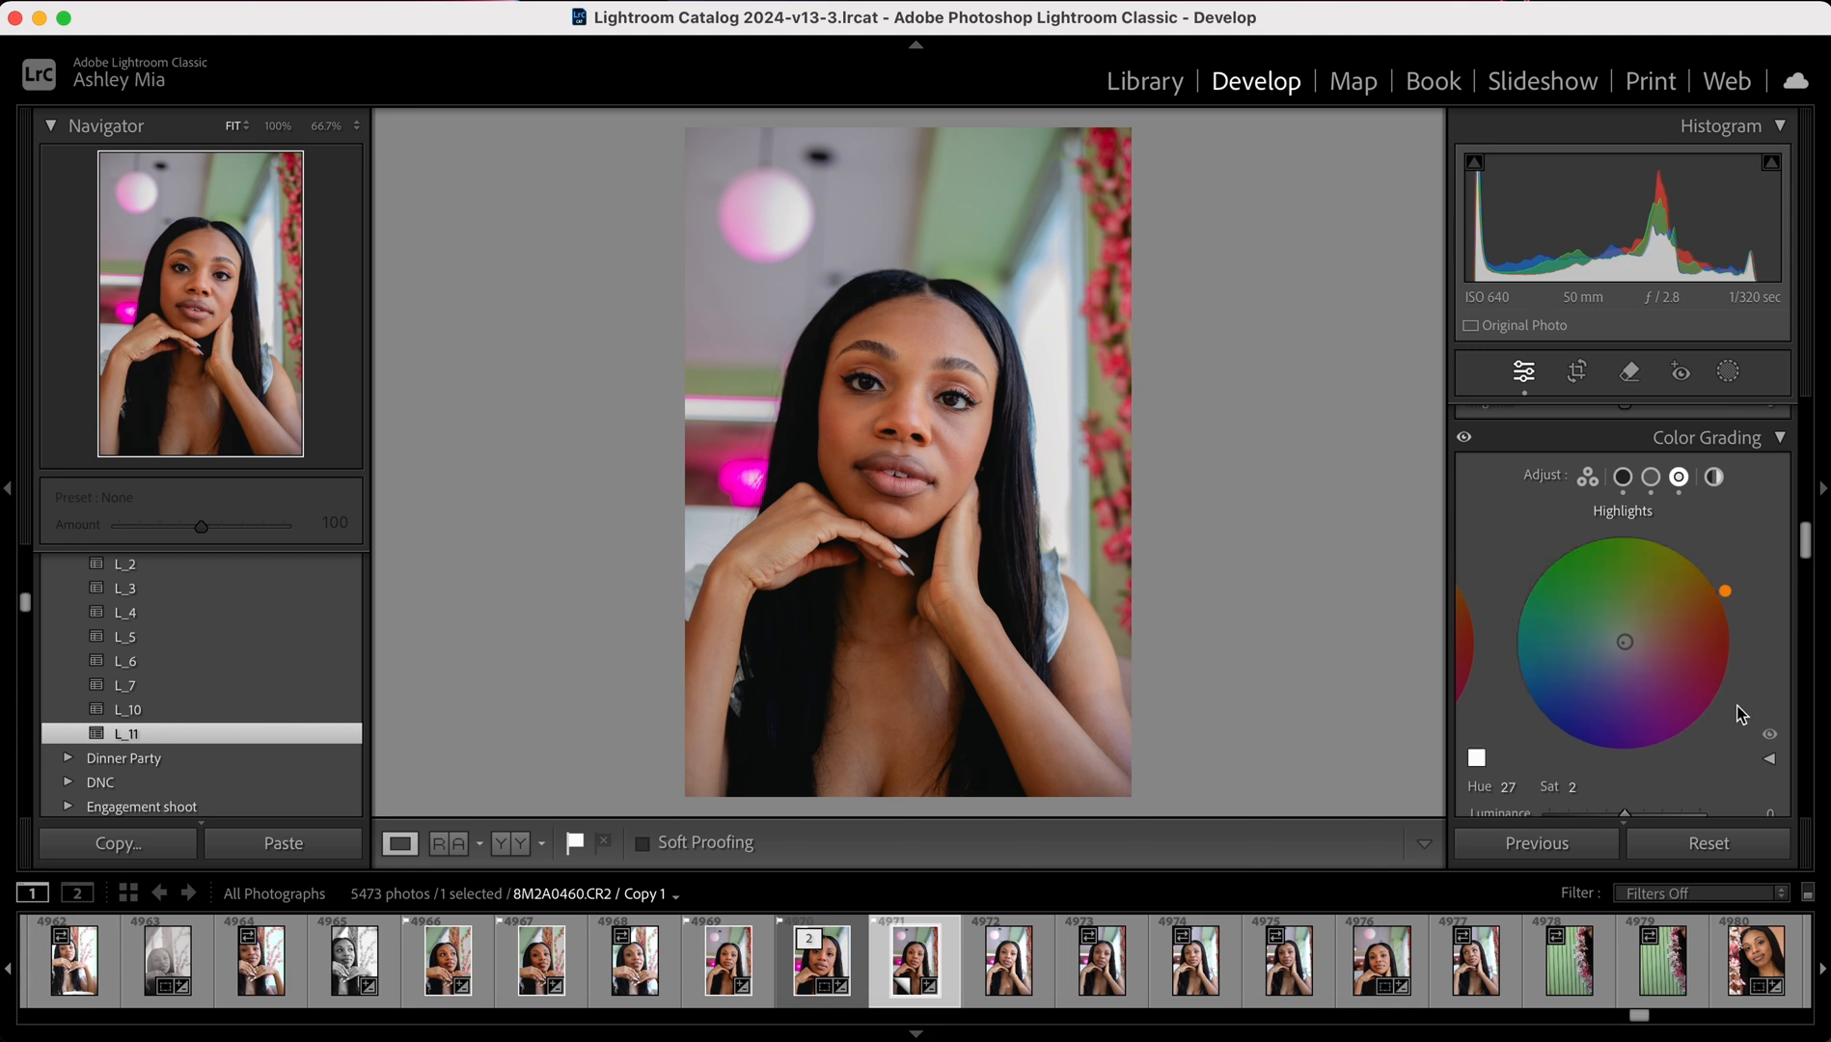
scroll(1725, 731, "down", 1)
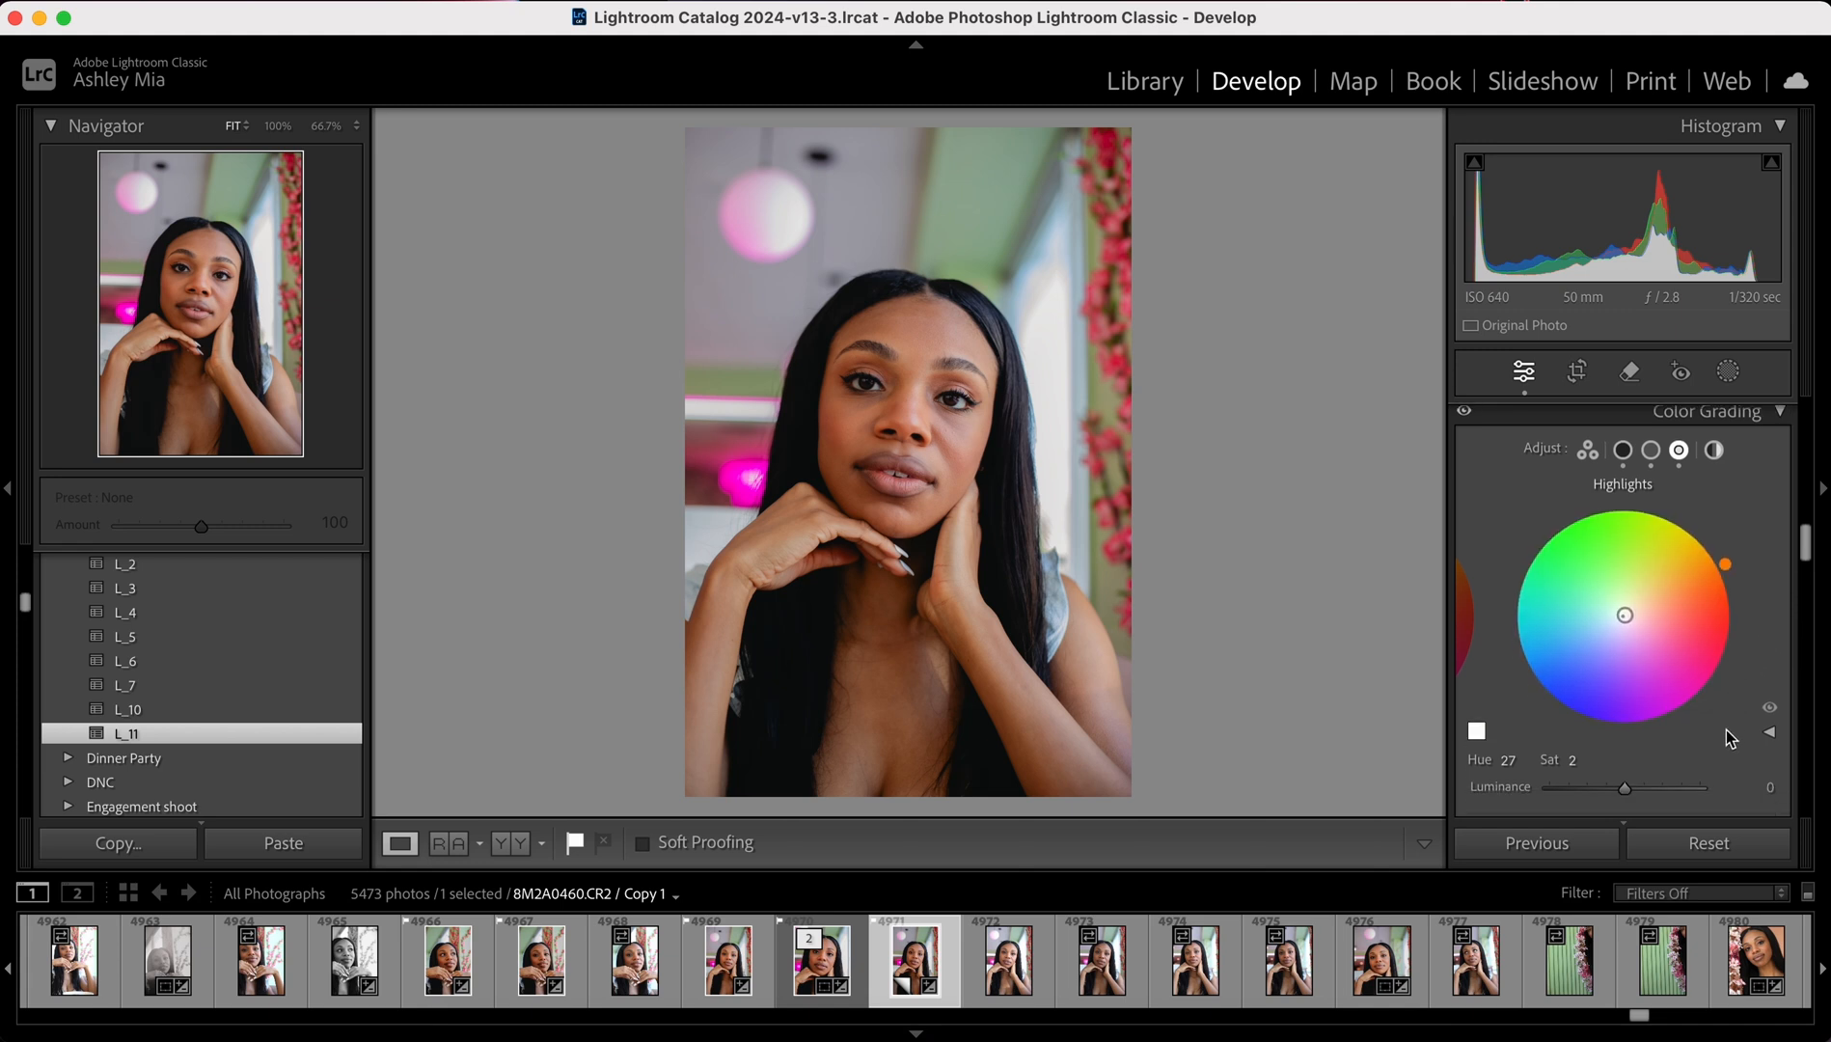
scroll(1726, 704, "up", 1)
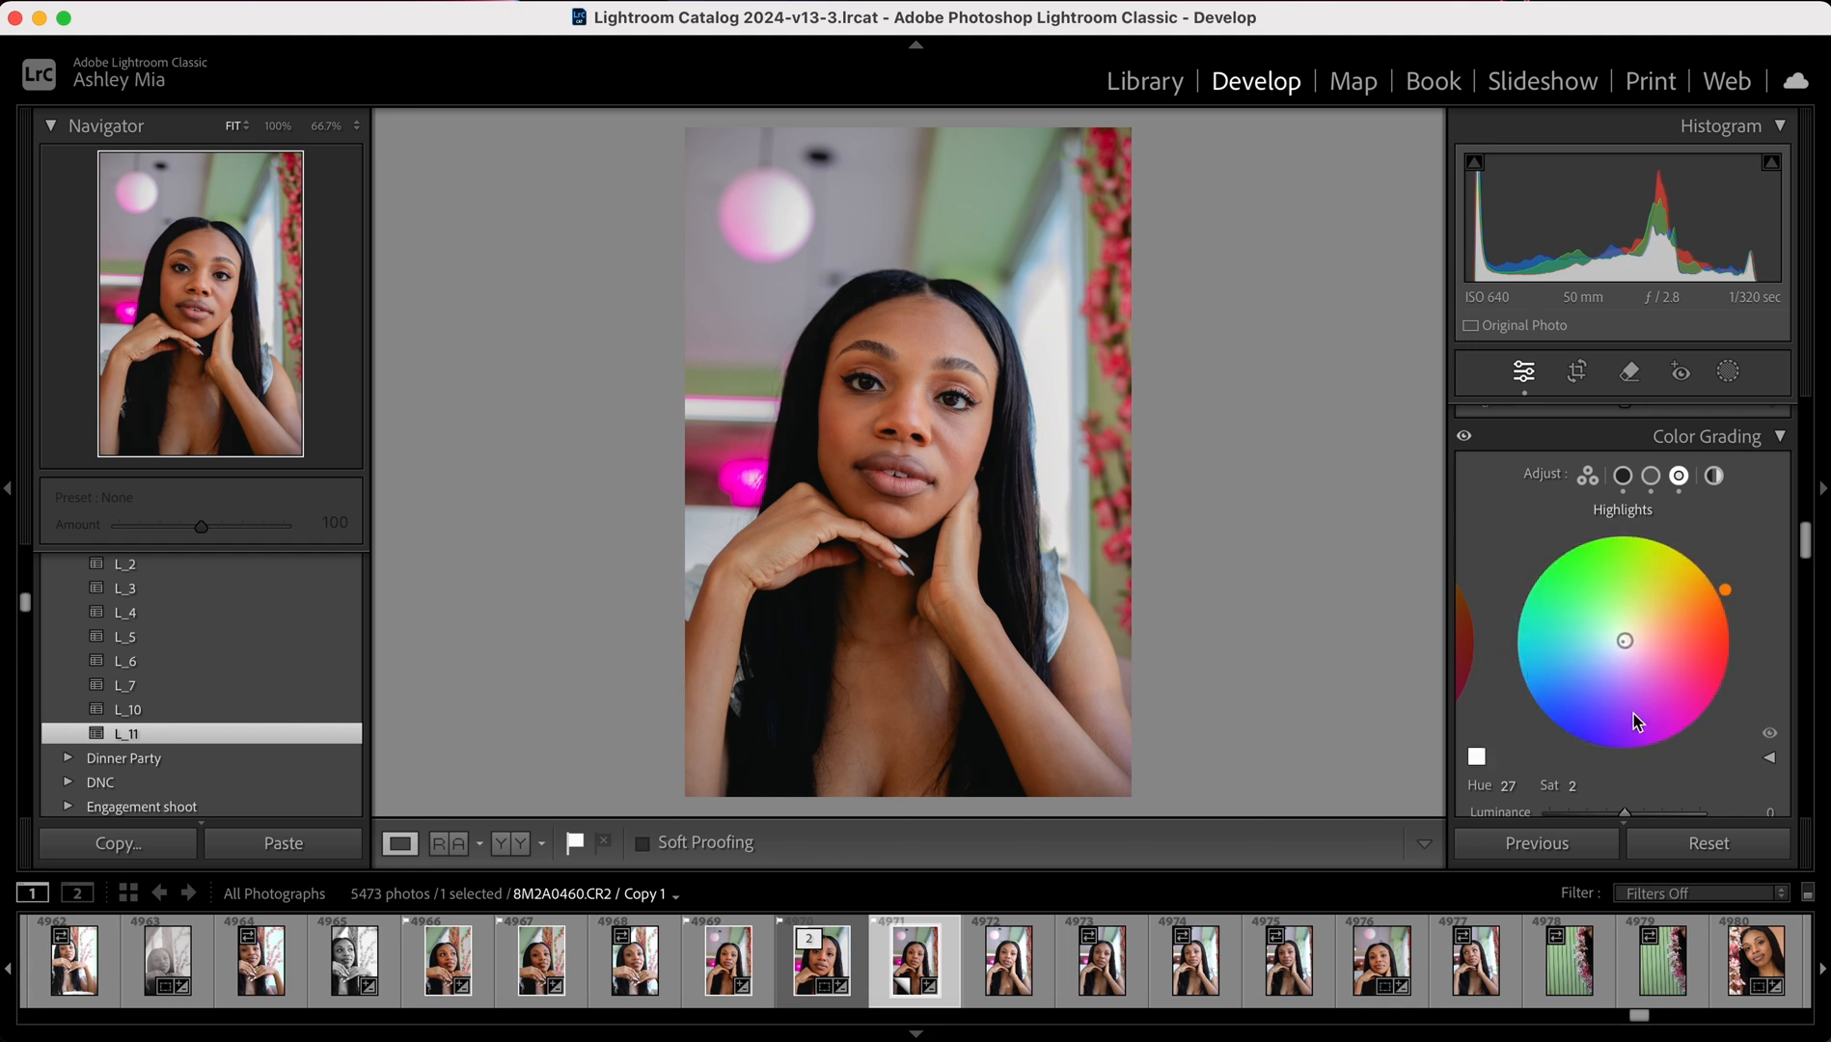
- Review the individual Color Grading wheels for the highlights, midtones and shadows once more, including the shadows luminance
left_click_drag(1725, 591, 1726, 589)
left_click(1460, 657)
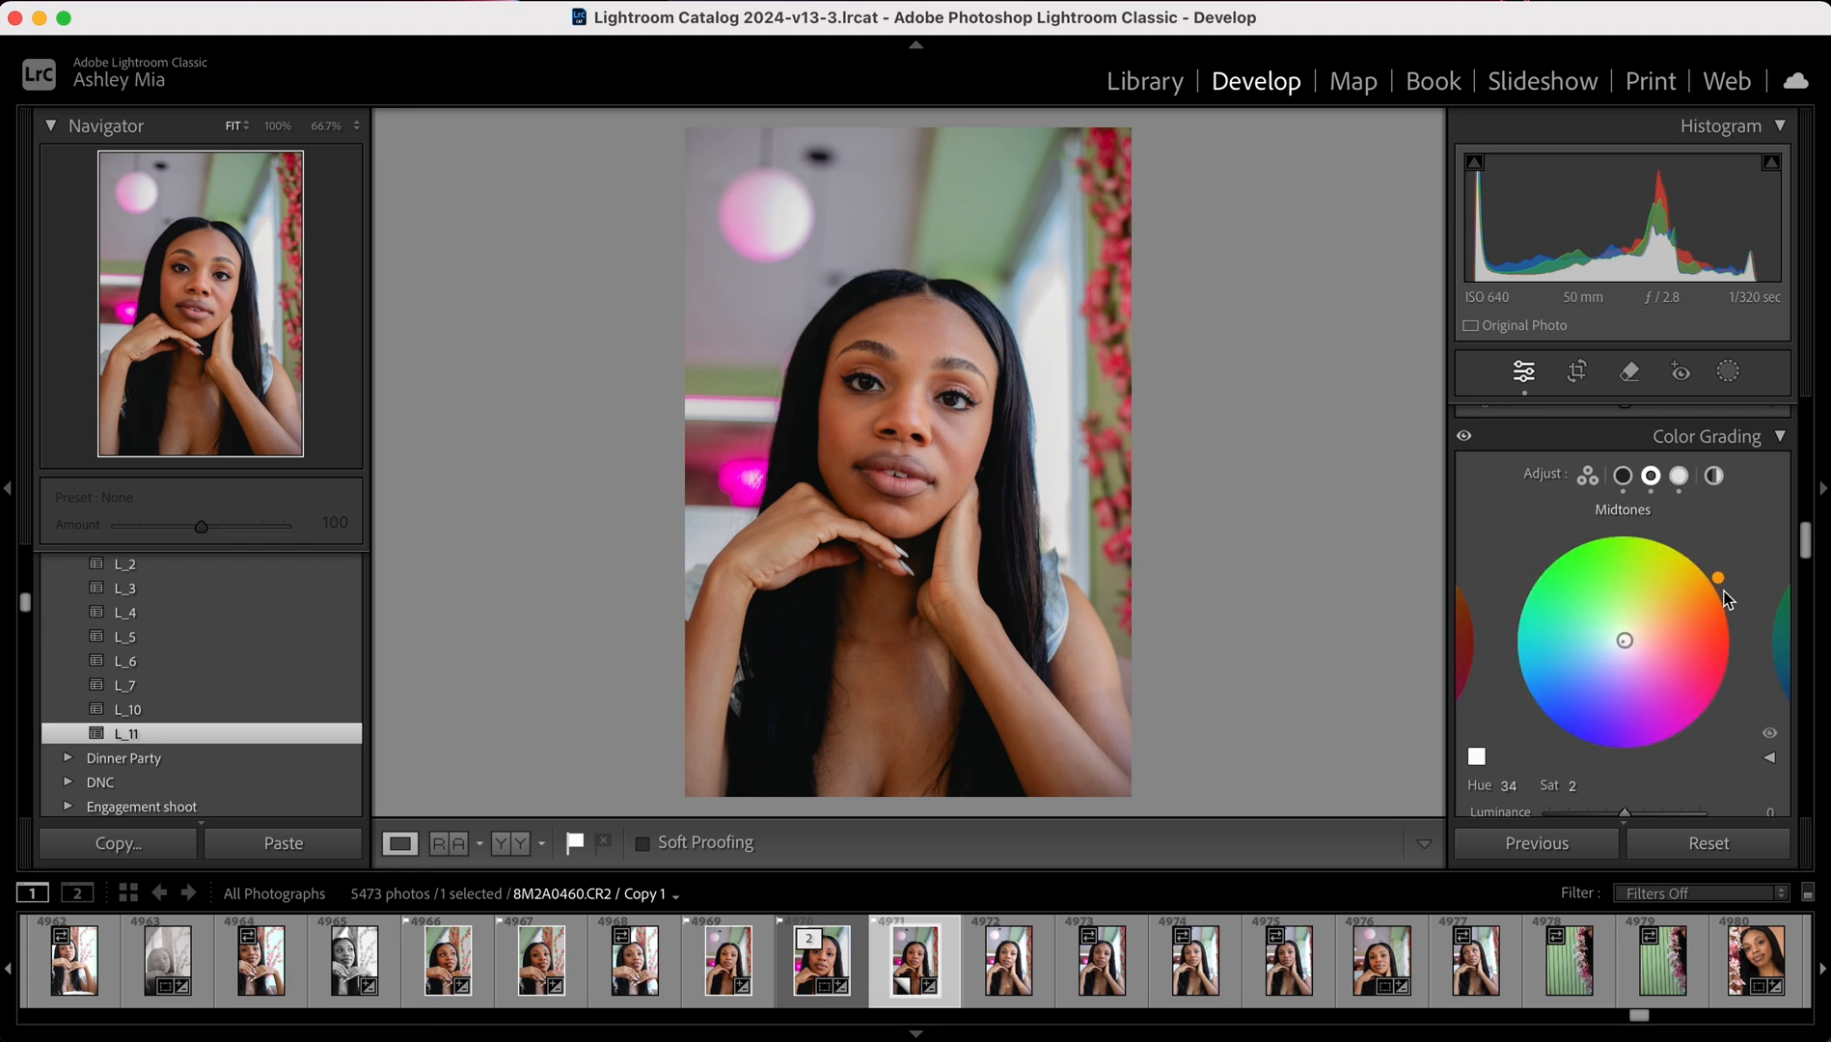
scroll(1612, 781, "down", 2)
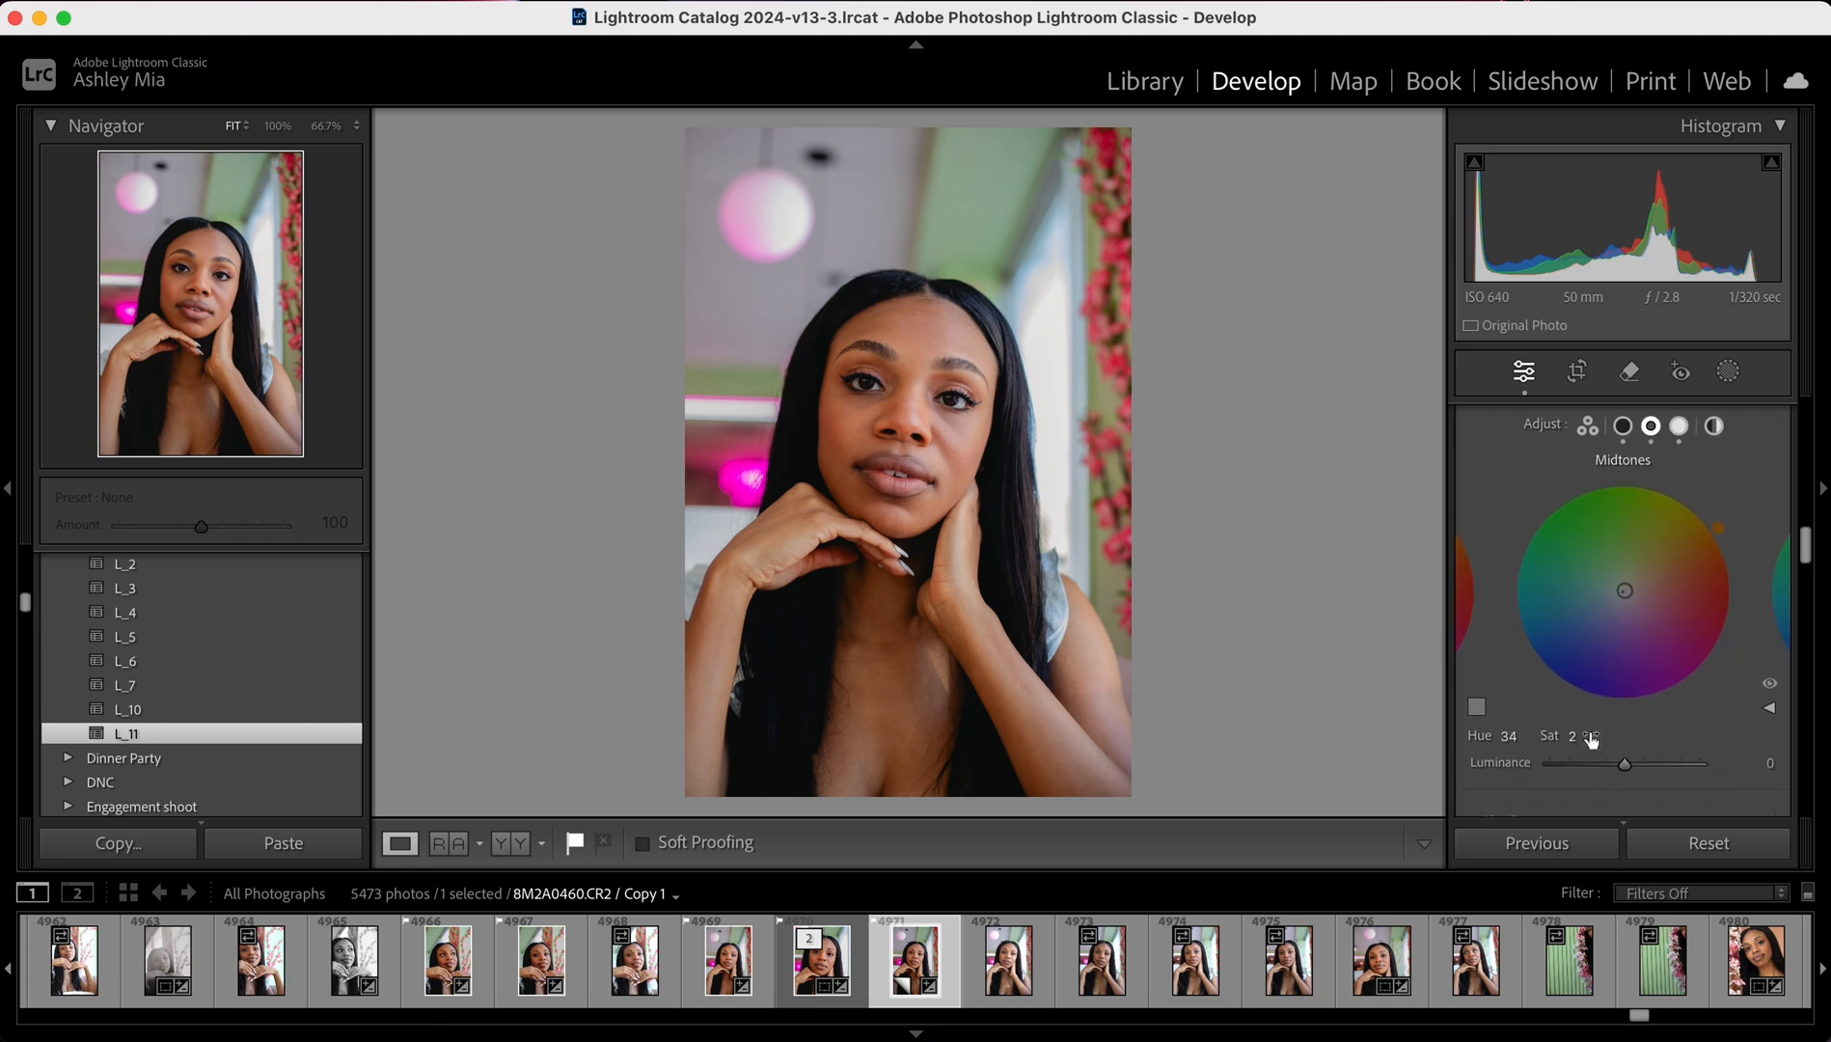
left_click(1464, 616)
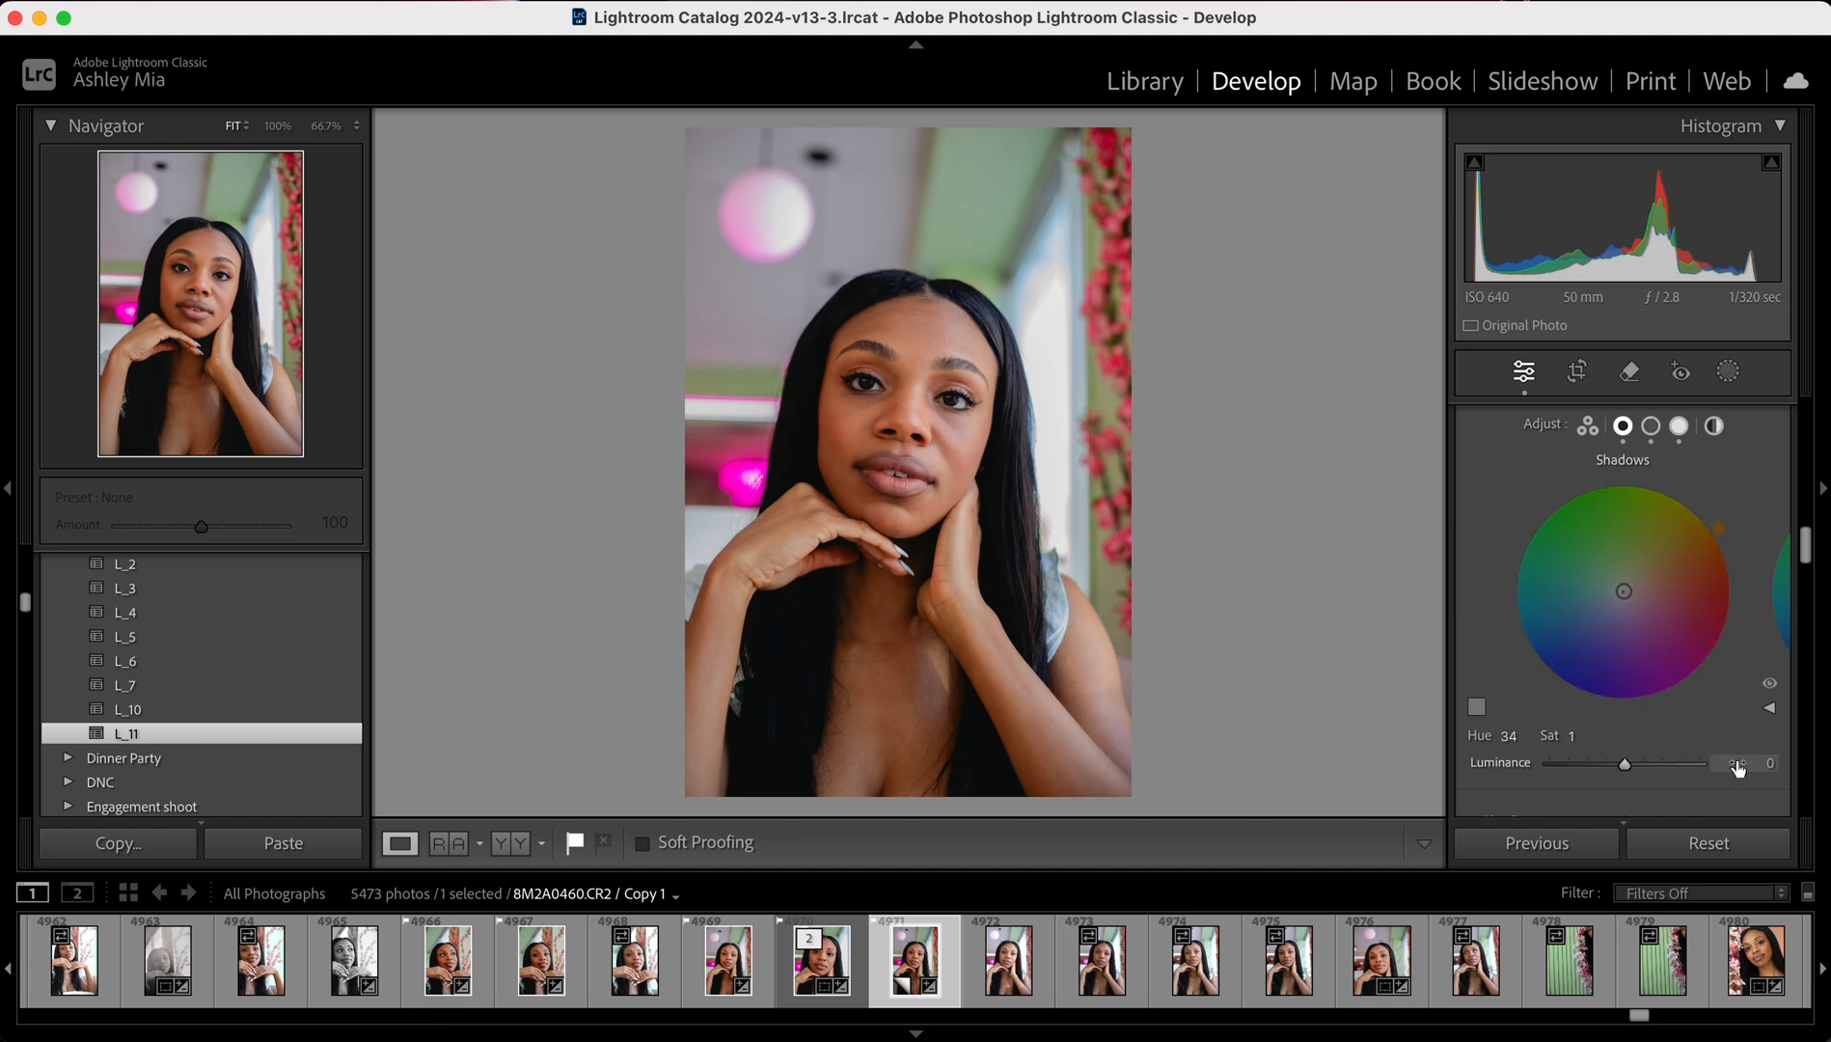
- Set the sharpening amount to 57 in the Detail settings
scroll(1742, 714, "down", 10)
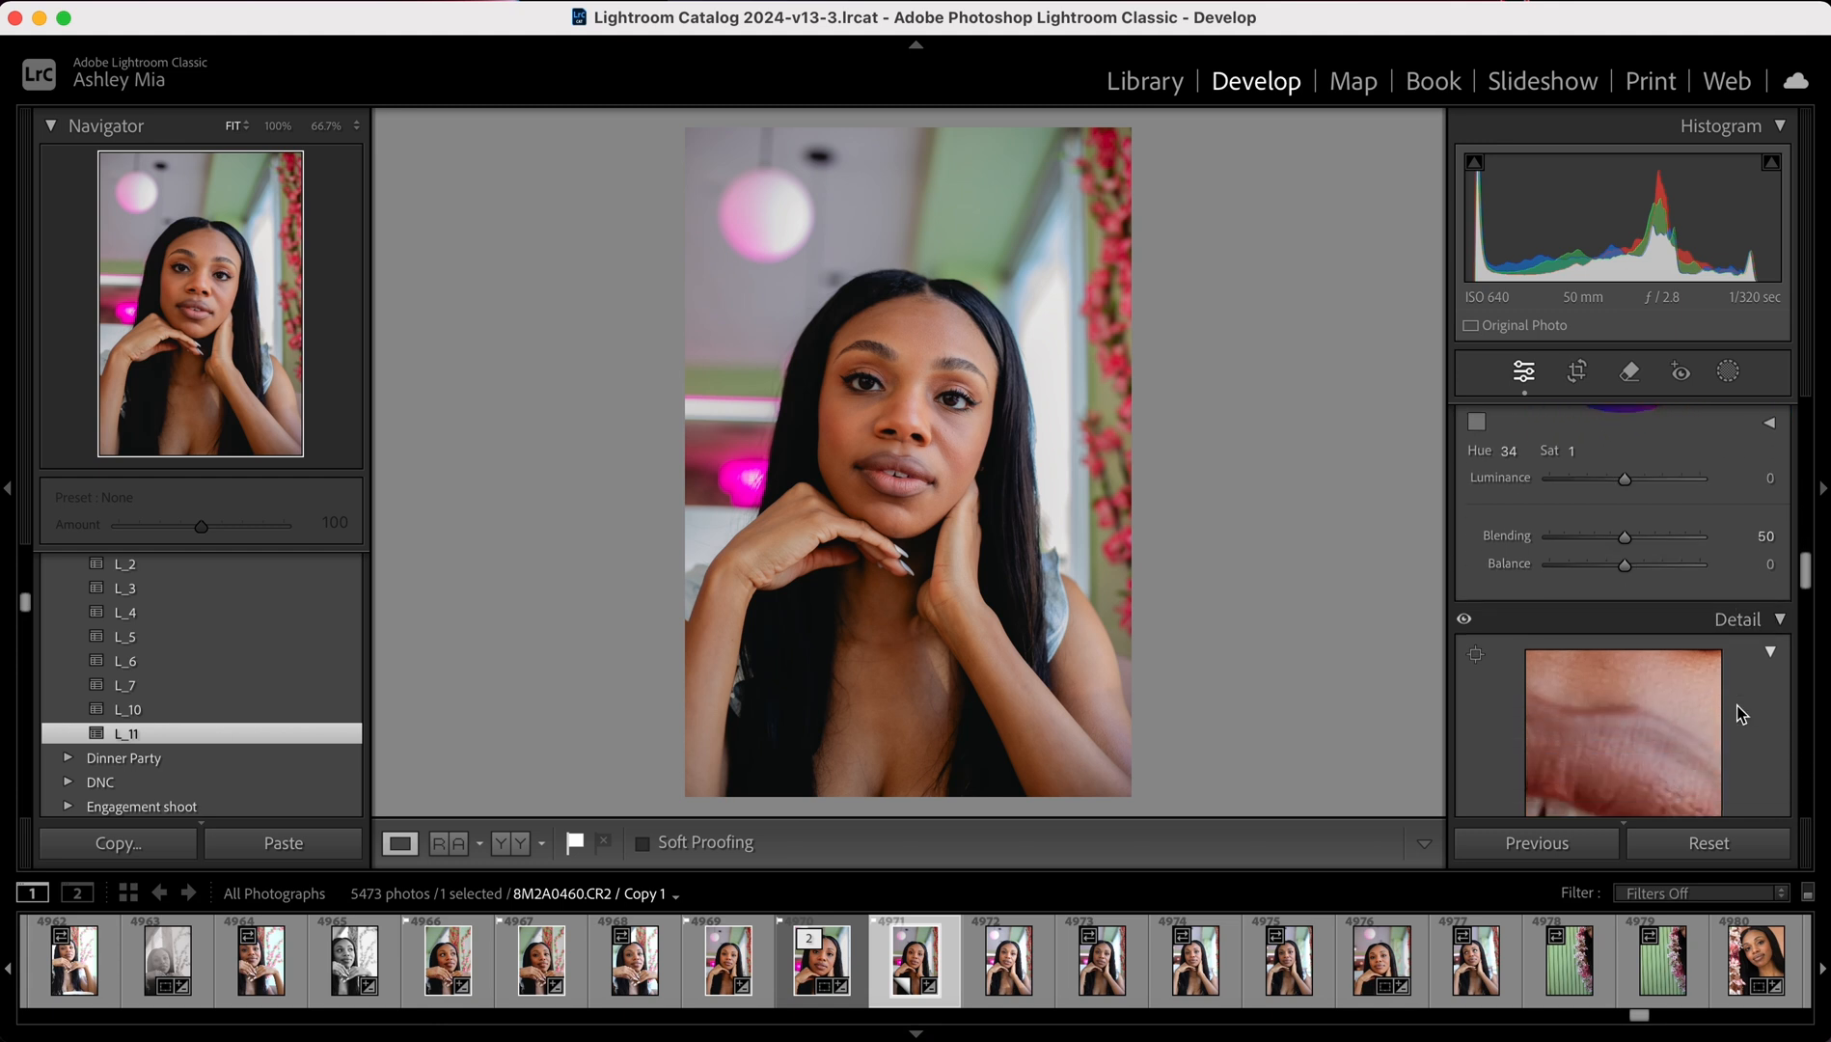
scroll(1738, 710, "down", 5)
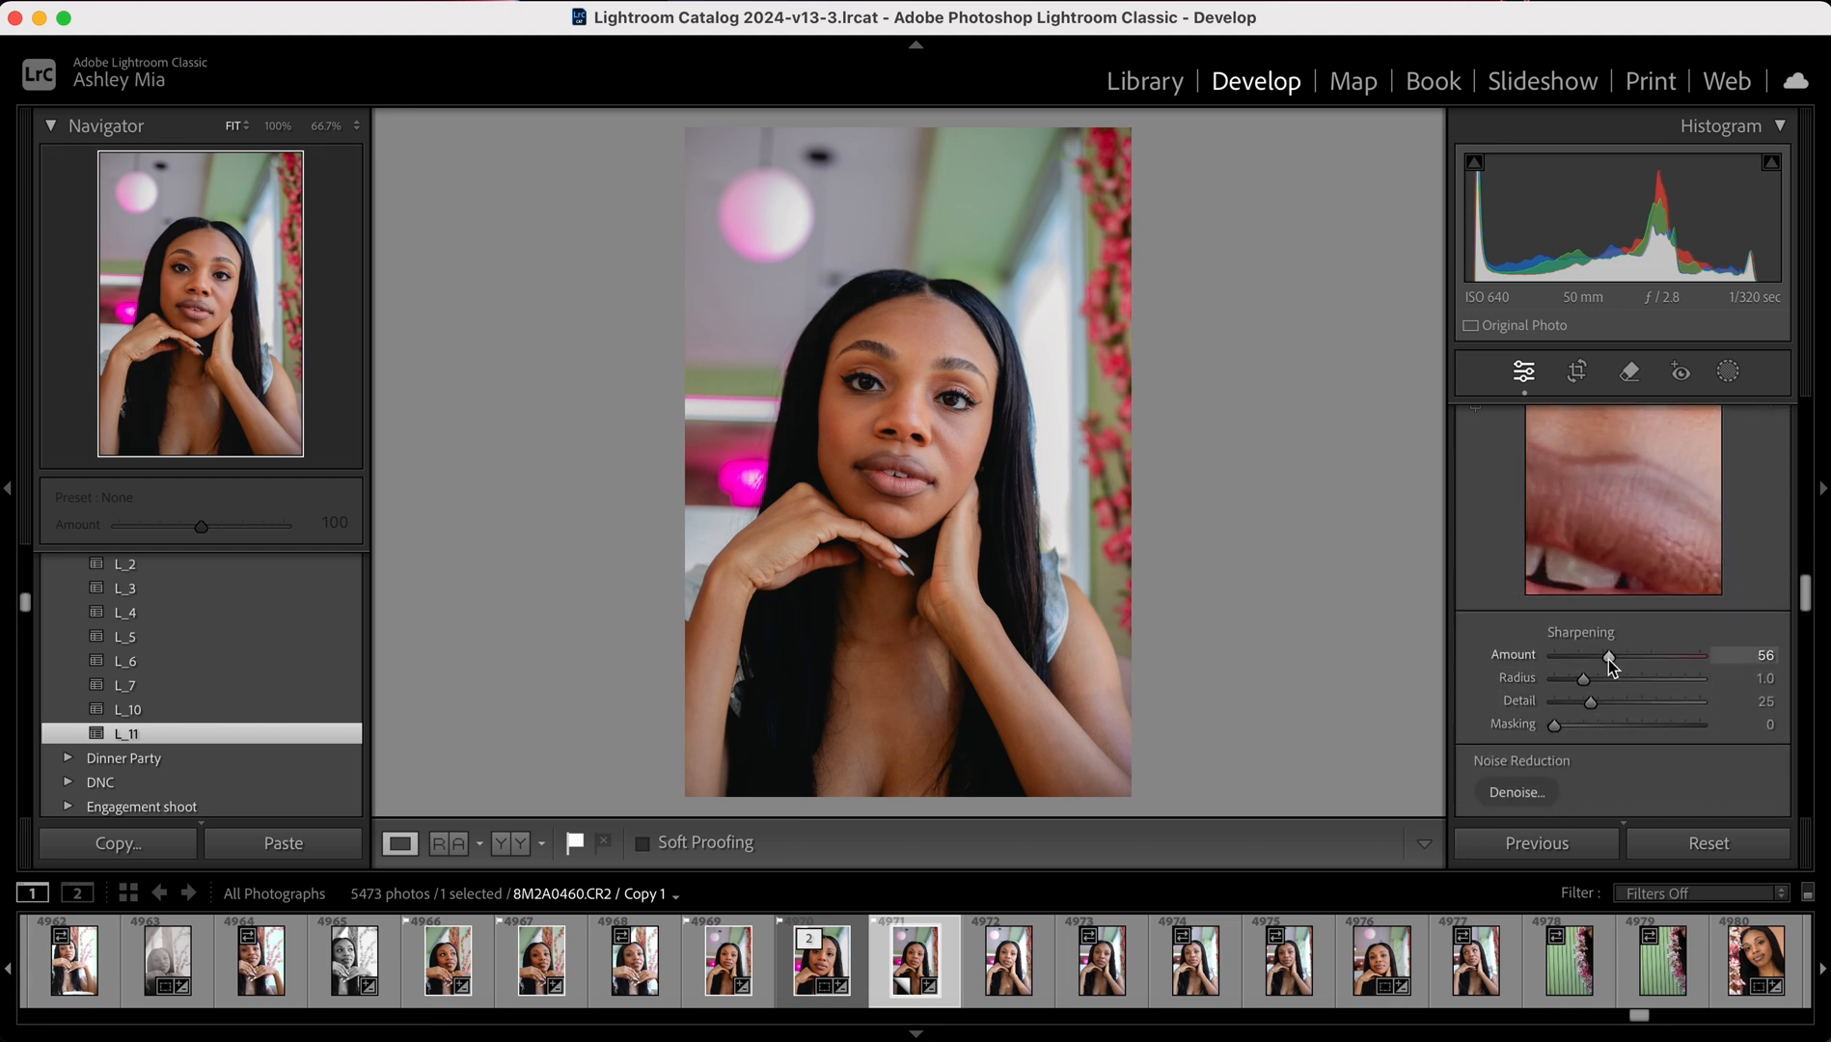
left_click_drag(1609, 660, 1609, 660)
scroll(1639, 729, "down", 3)
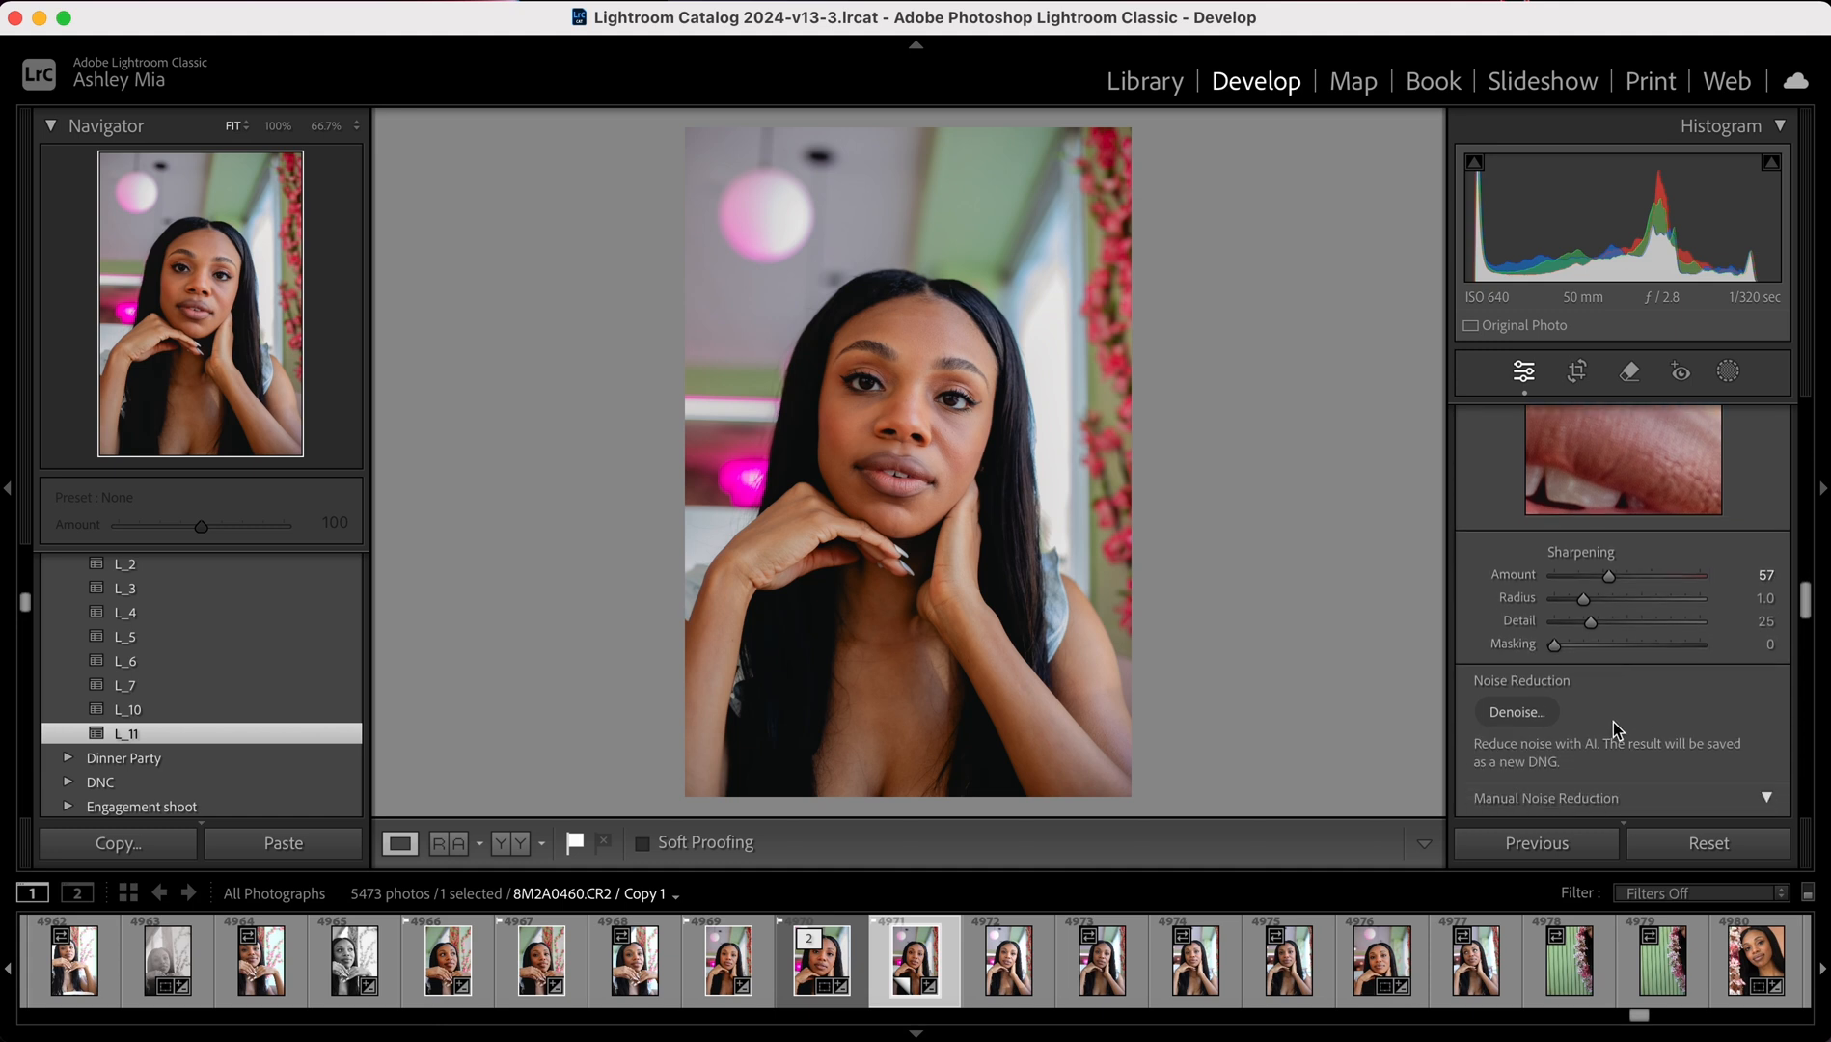
- Try a manual noise reduction luminance of 26 and undo the change
scroll(1615, 723, "down", 9)
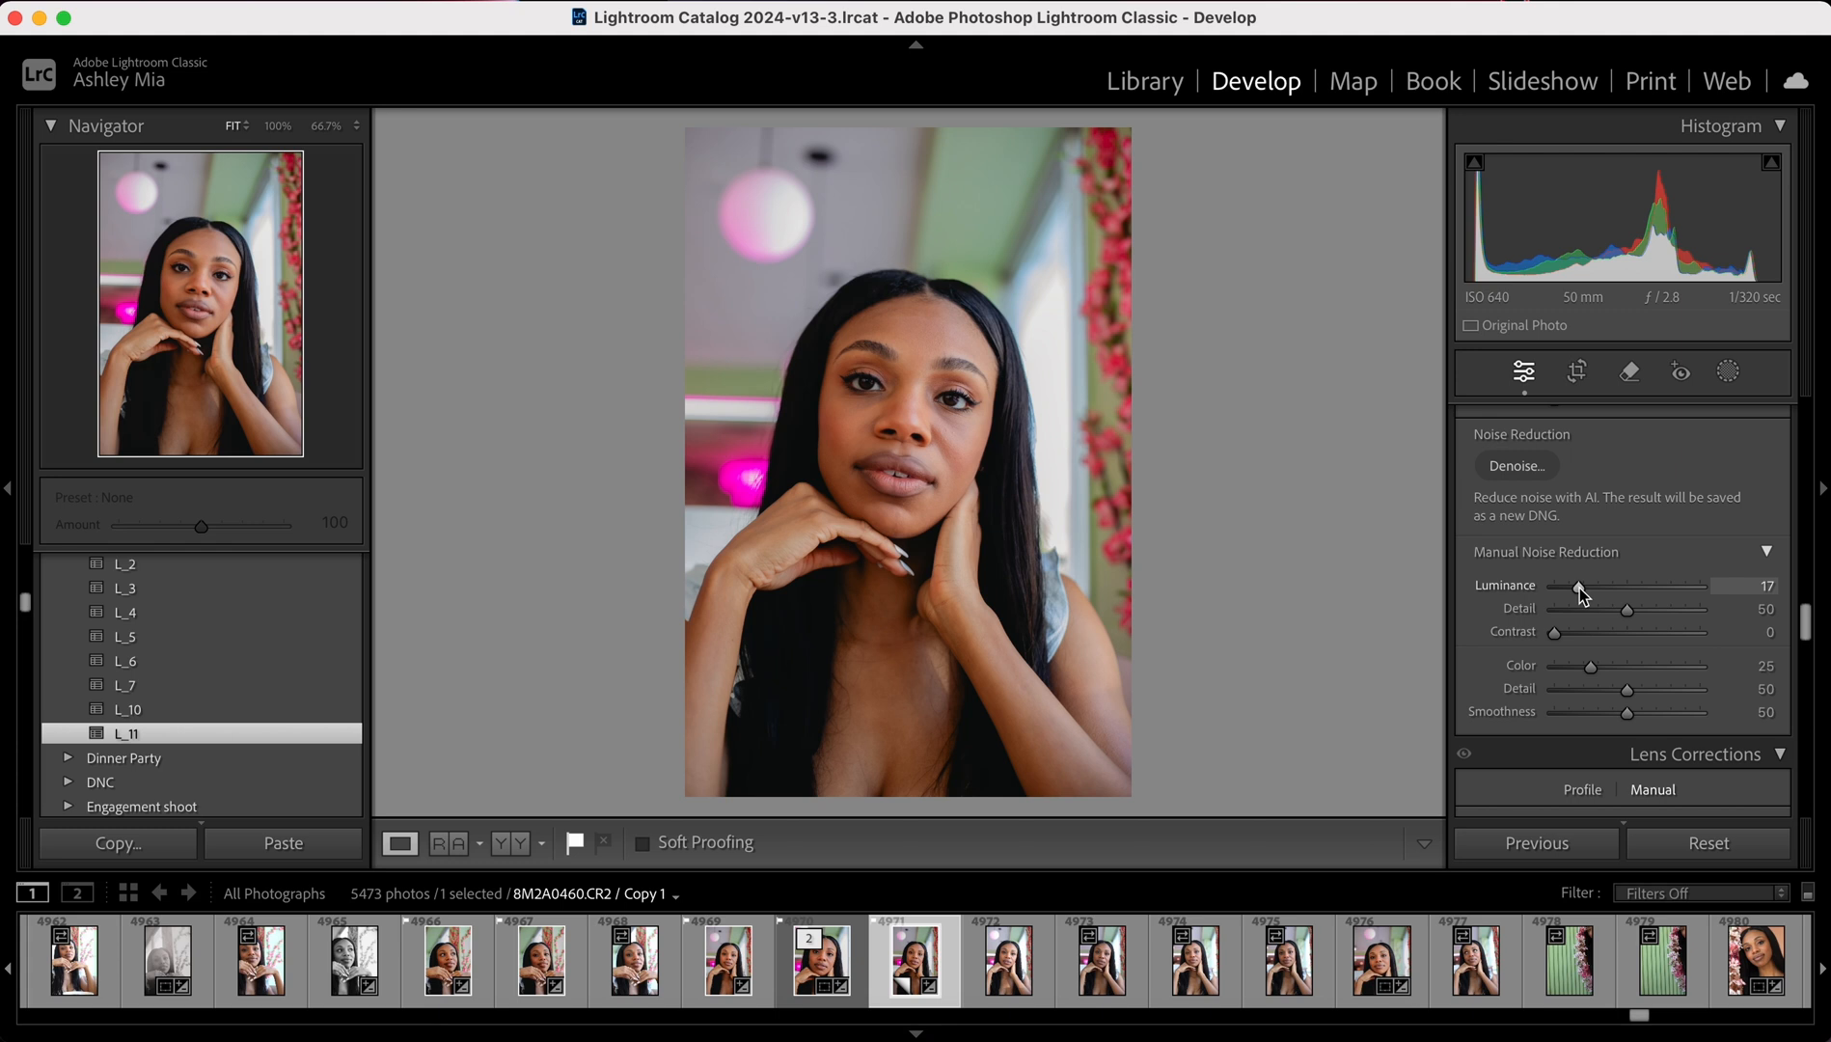
mouse_move(1579, 587)
left_mouse_down()
mouse_move(1701, 591)
mouse_move(1592, 605)
left_mouse_up()
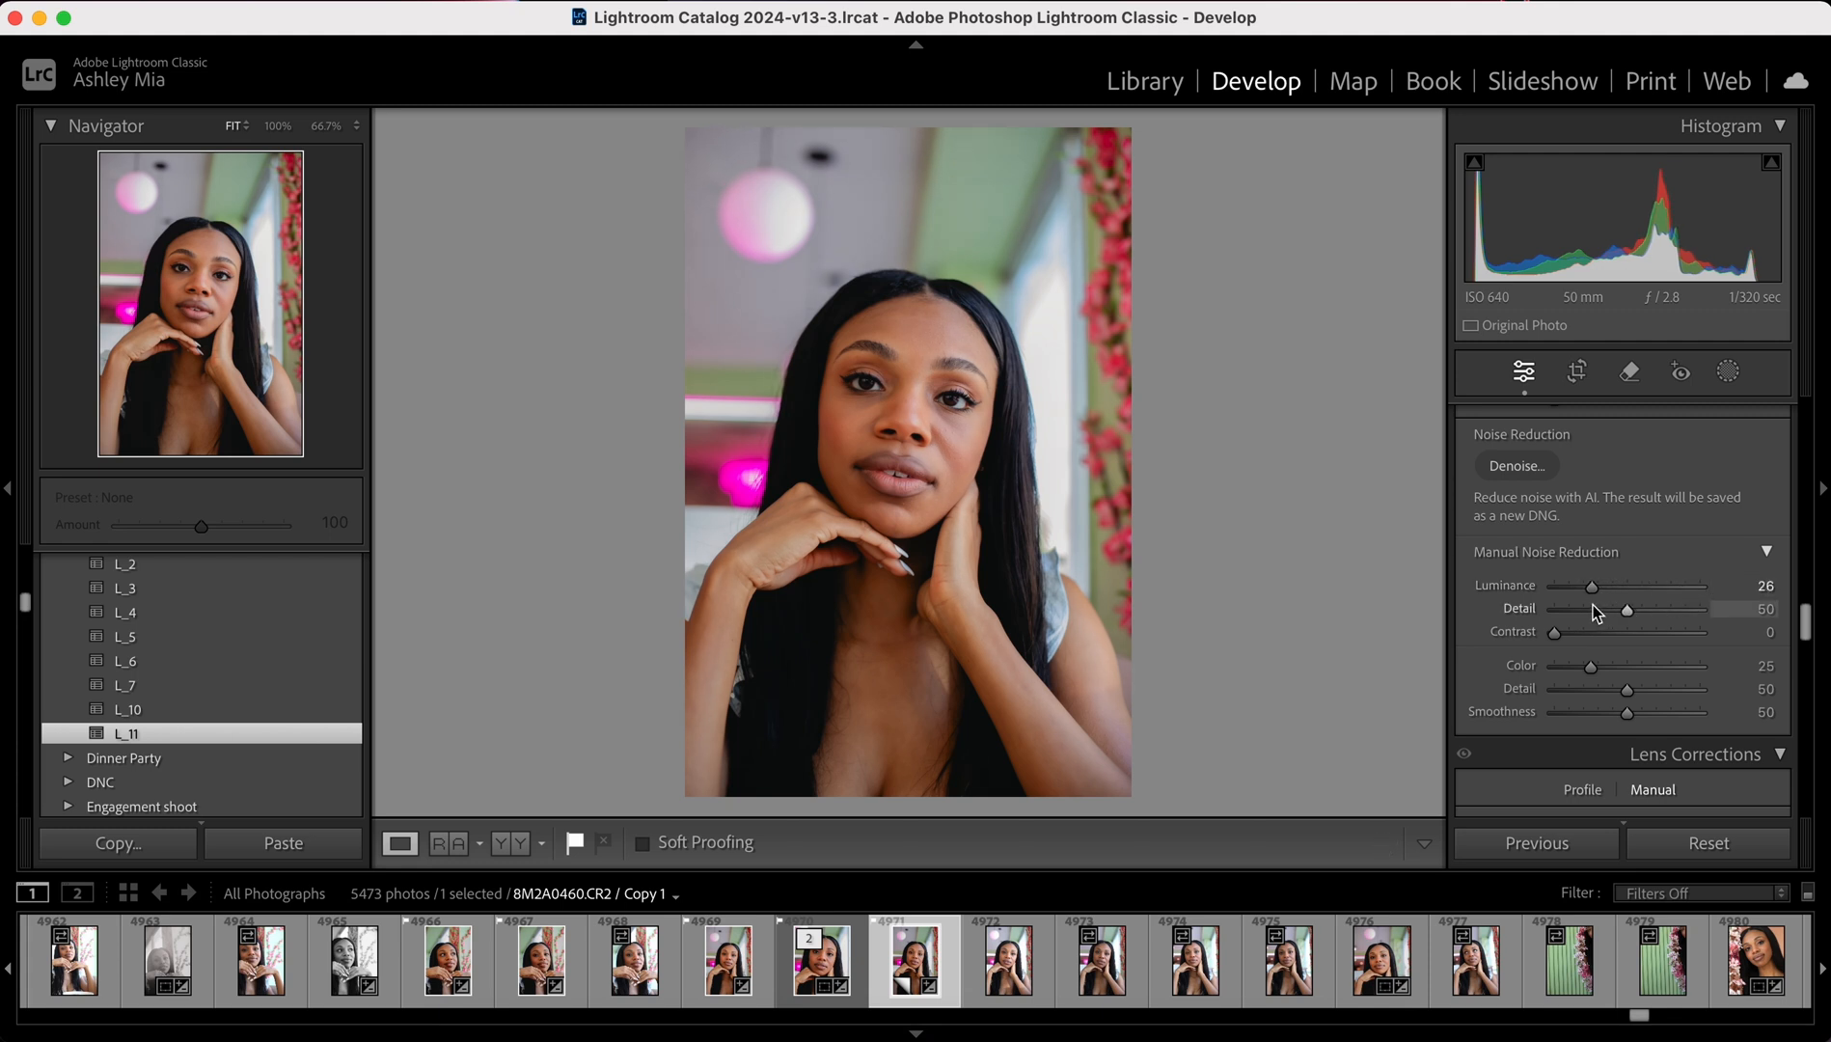
key("super+z")
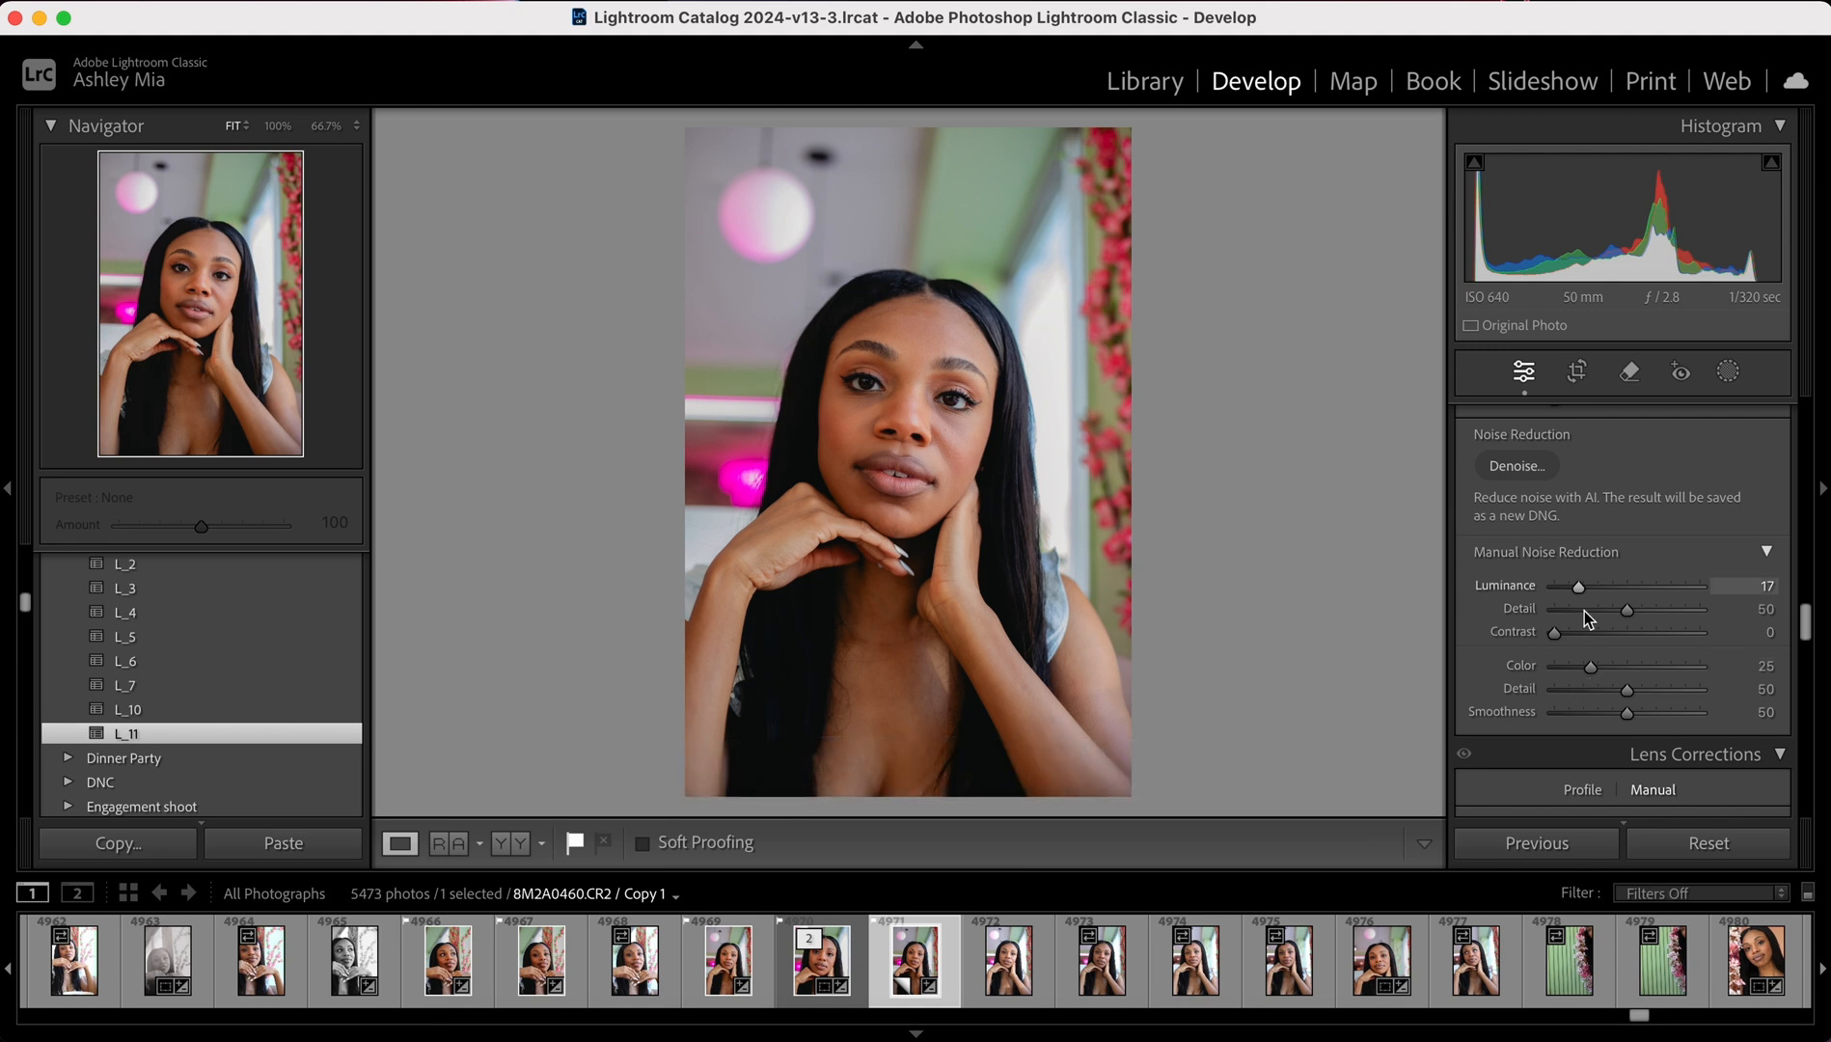
- Examine the manual Lens Corrections, including the distortion amount, and the Transform and Lens Blur settings
scroll(1484, 670, "down", 8)
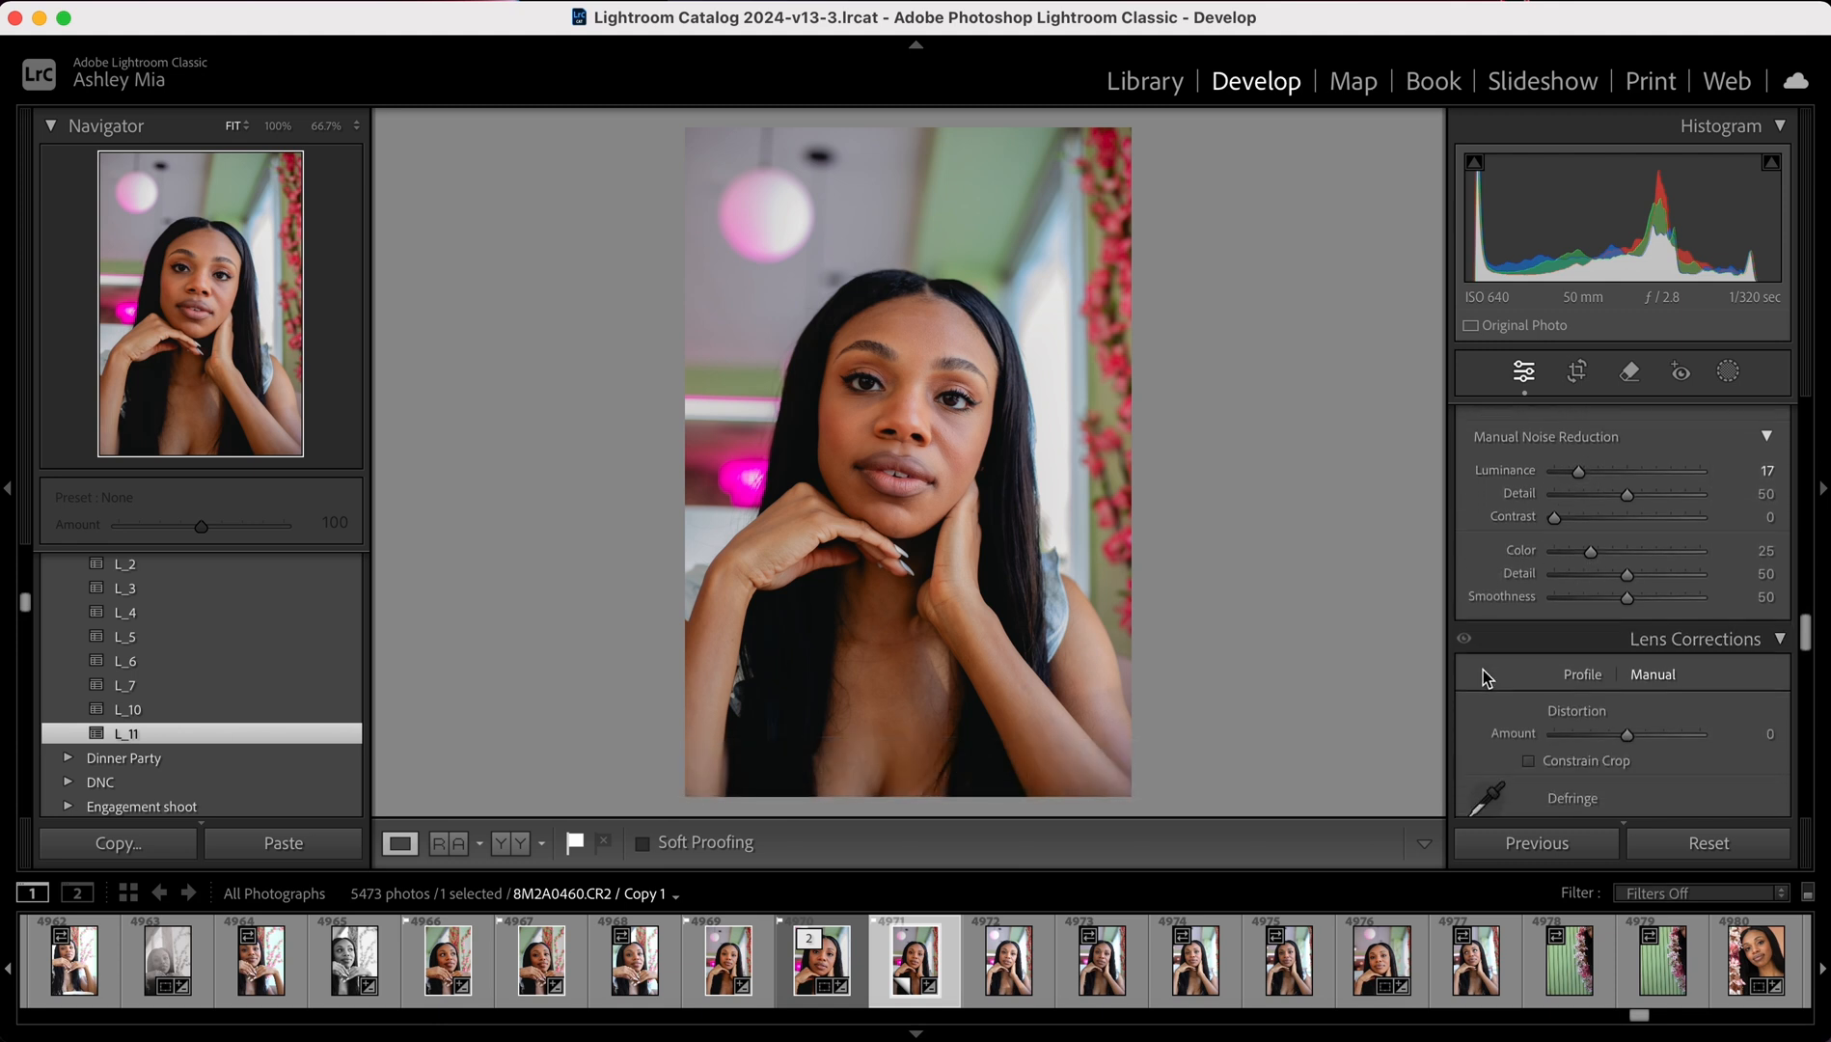
scroll(1482, 668, "down", 8)
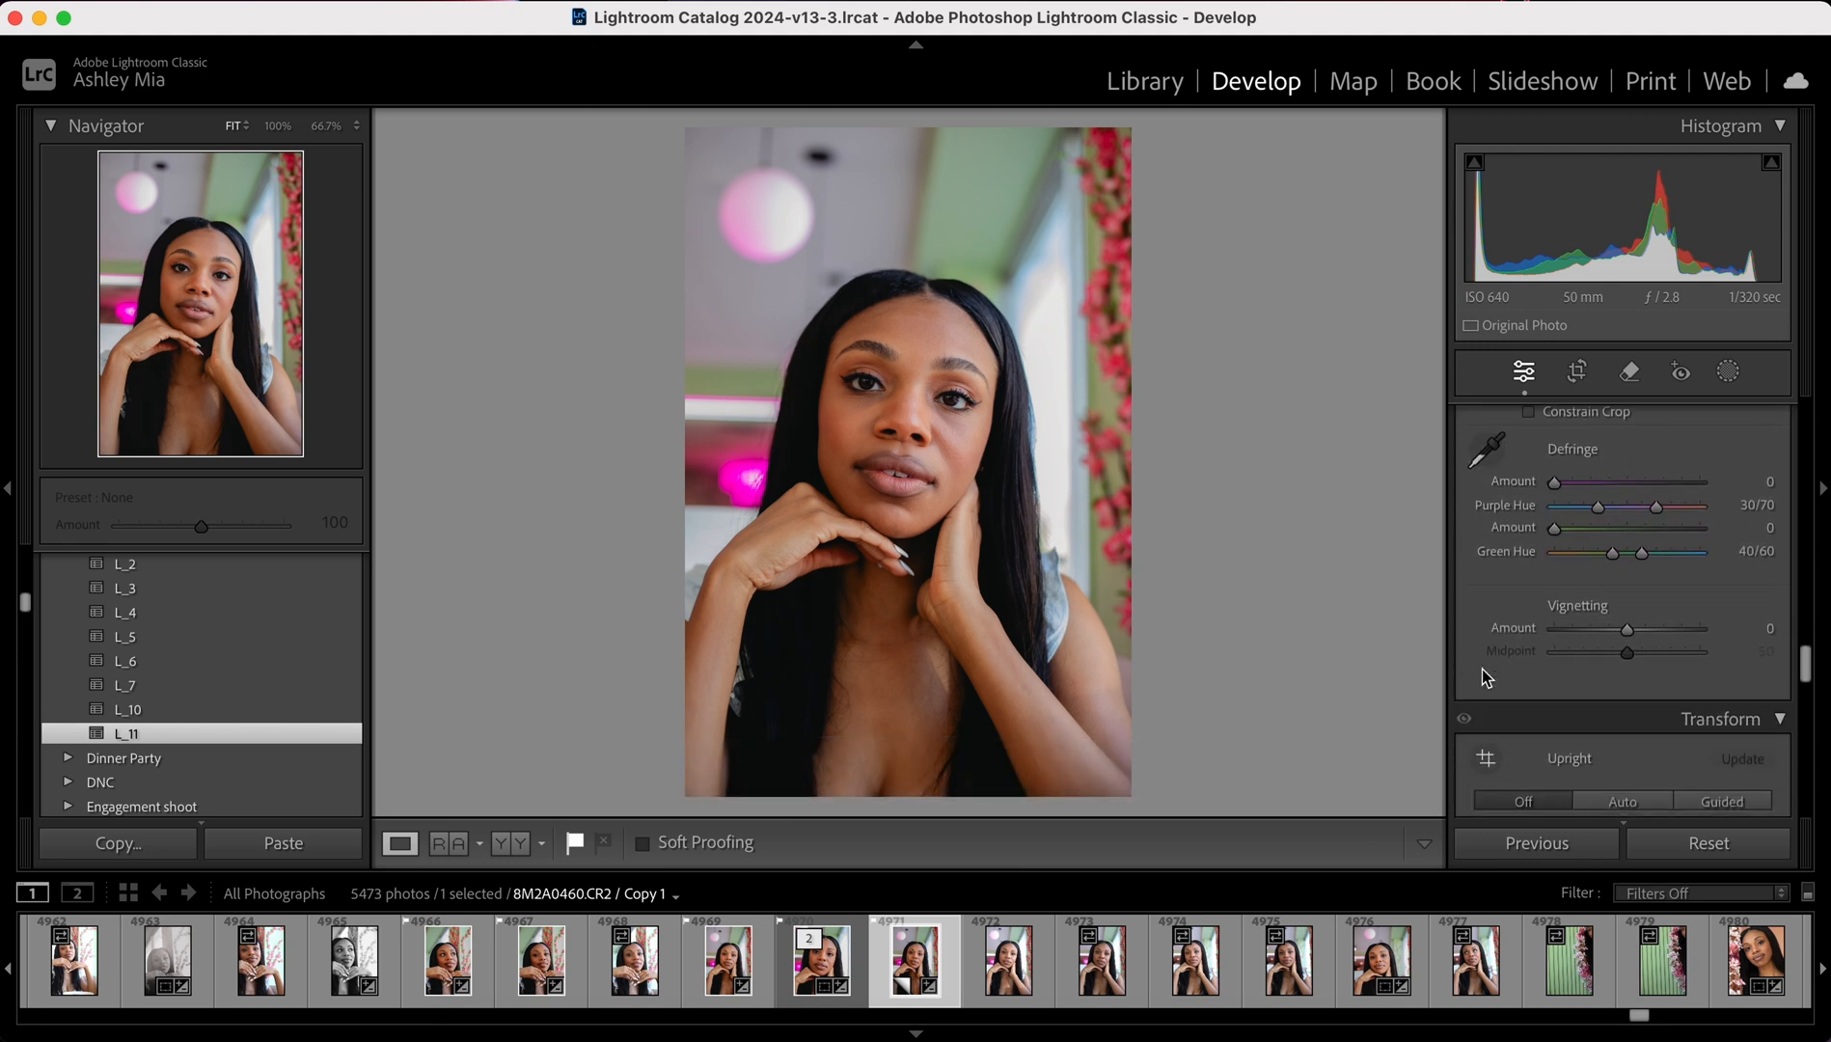
scroll(1482, 667, "down", 6)
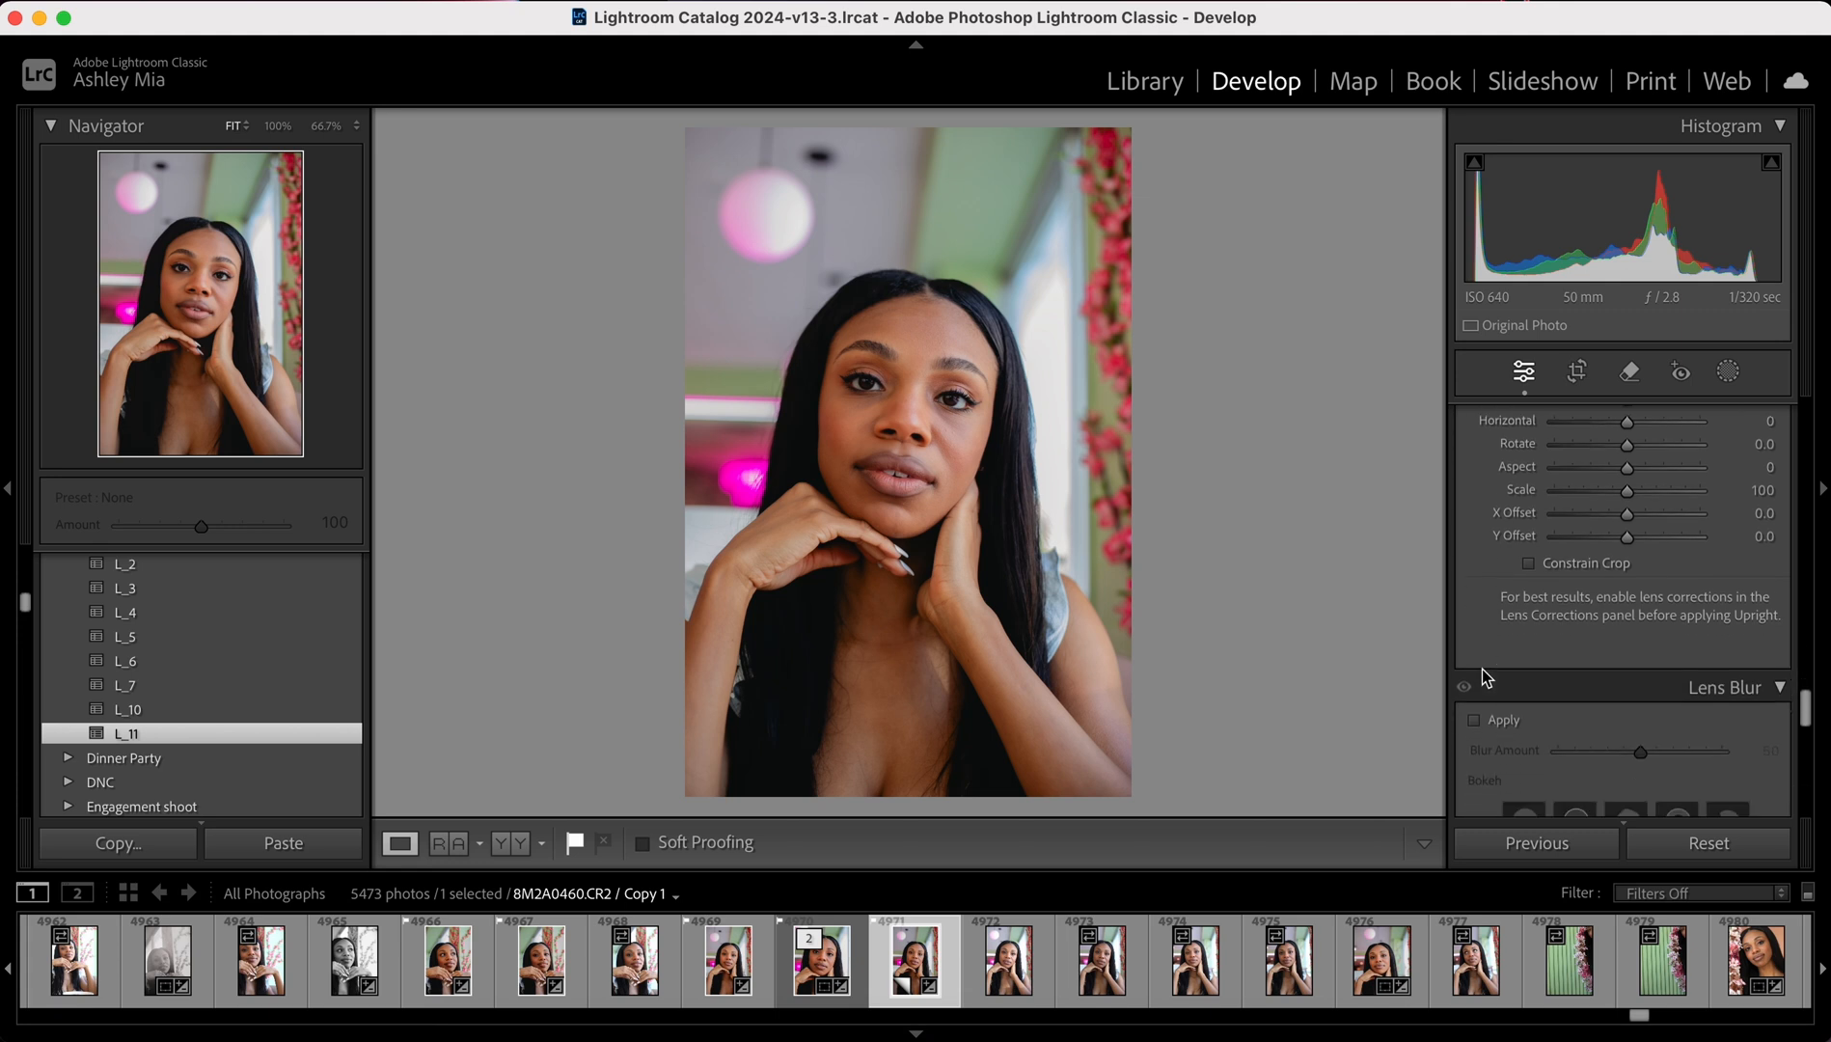
scroll(1482, 668, "up", 5)
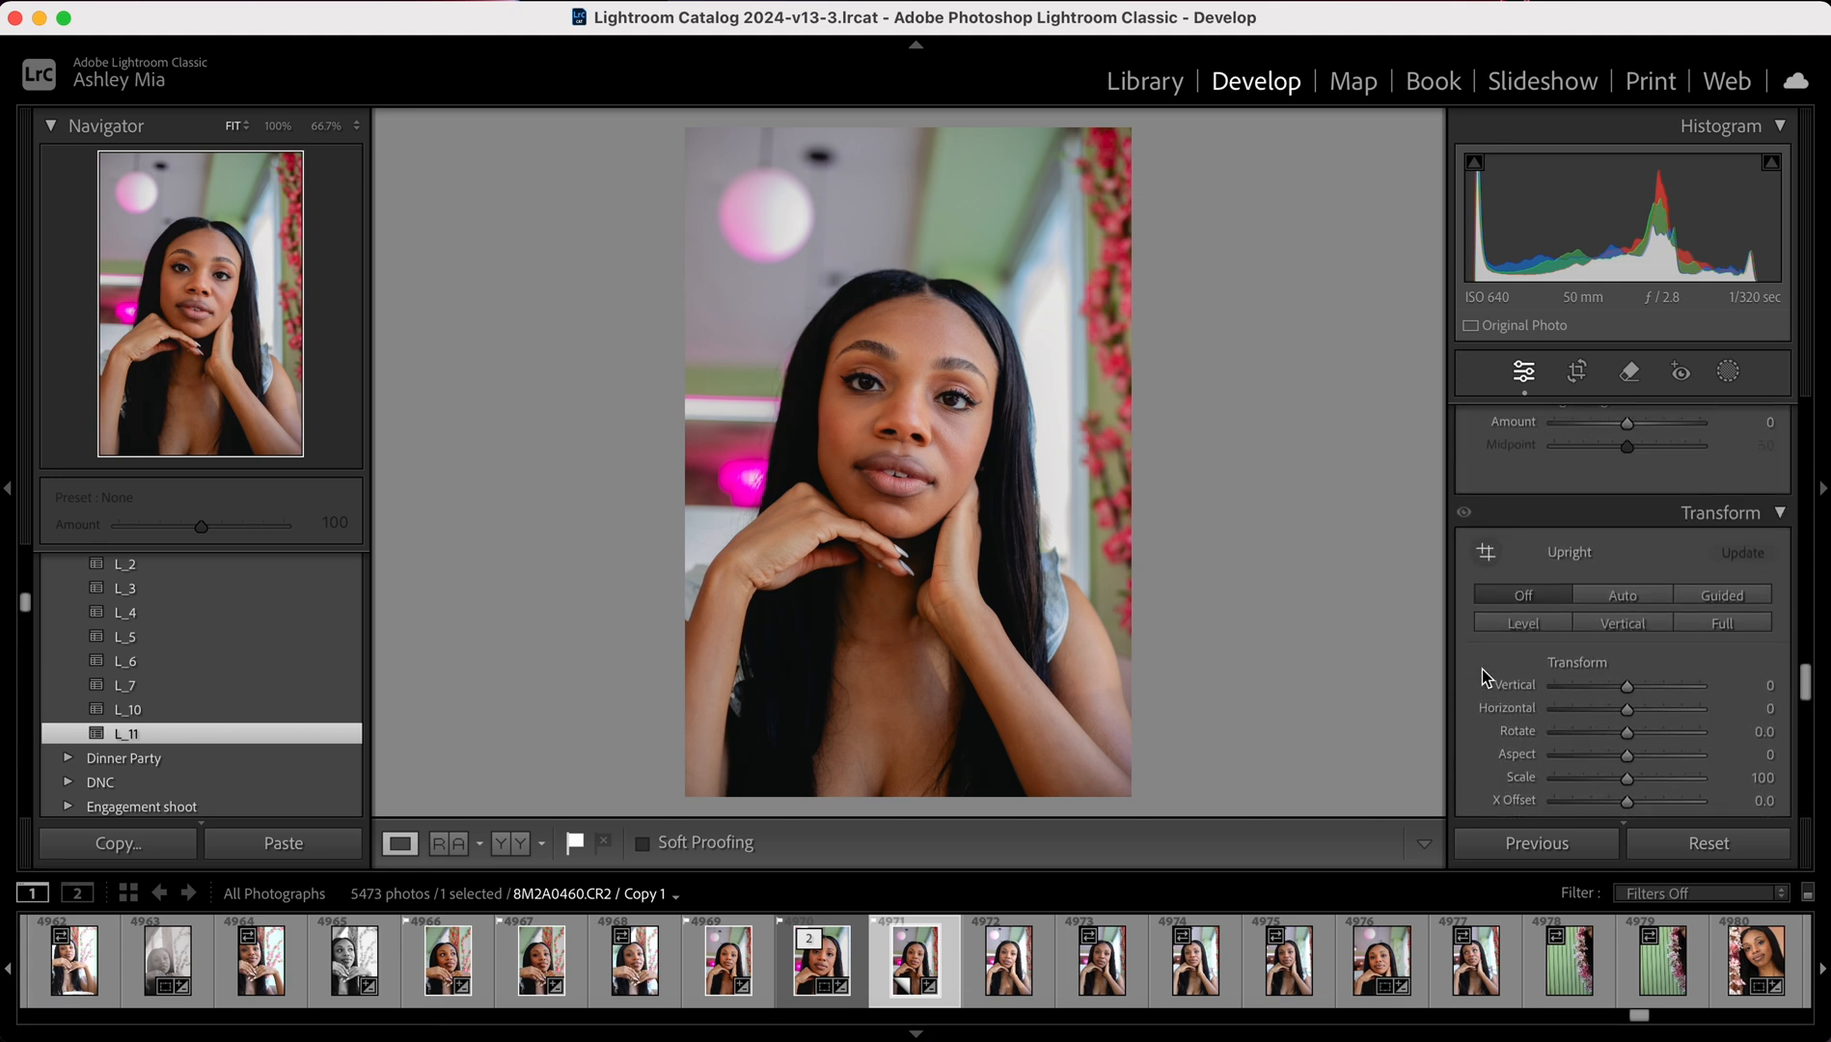
scroll(1482, 668, "up", 4)
scroll(1482, 668, "up", 4)
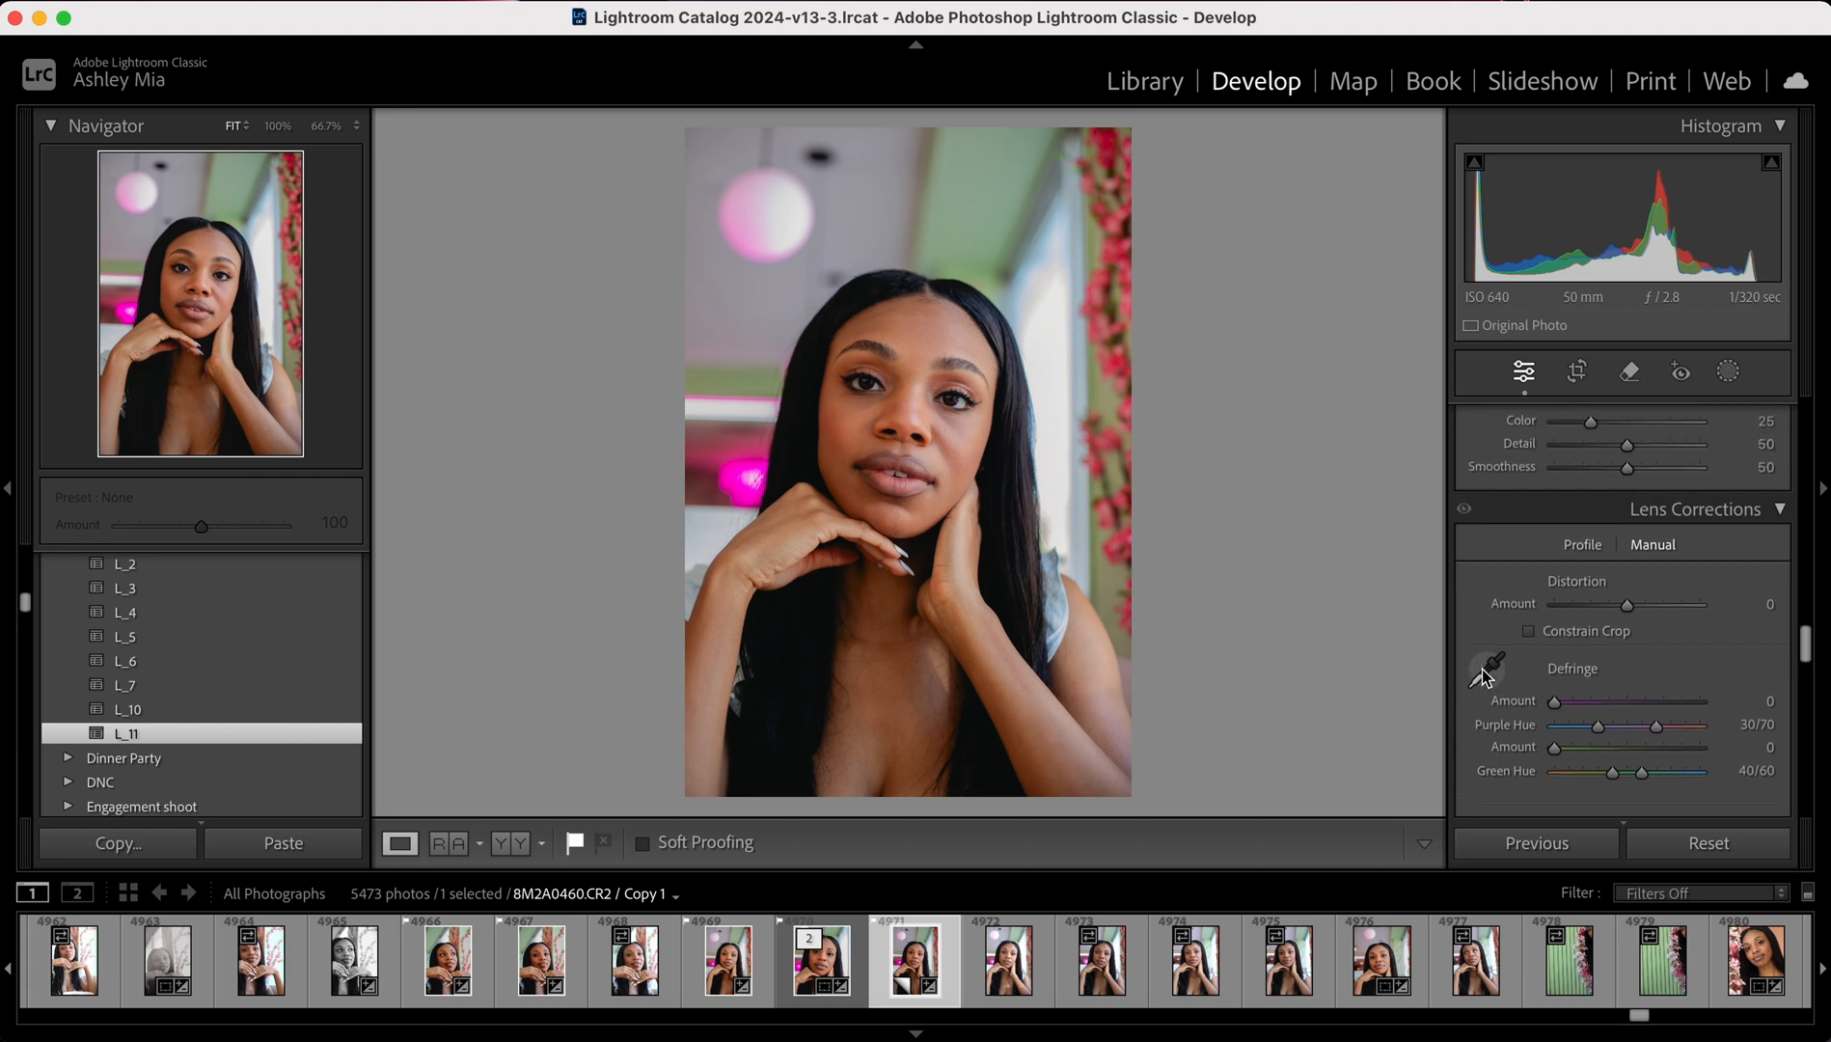
scroll(1482, 668, "down", 3)
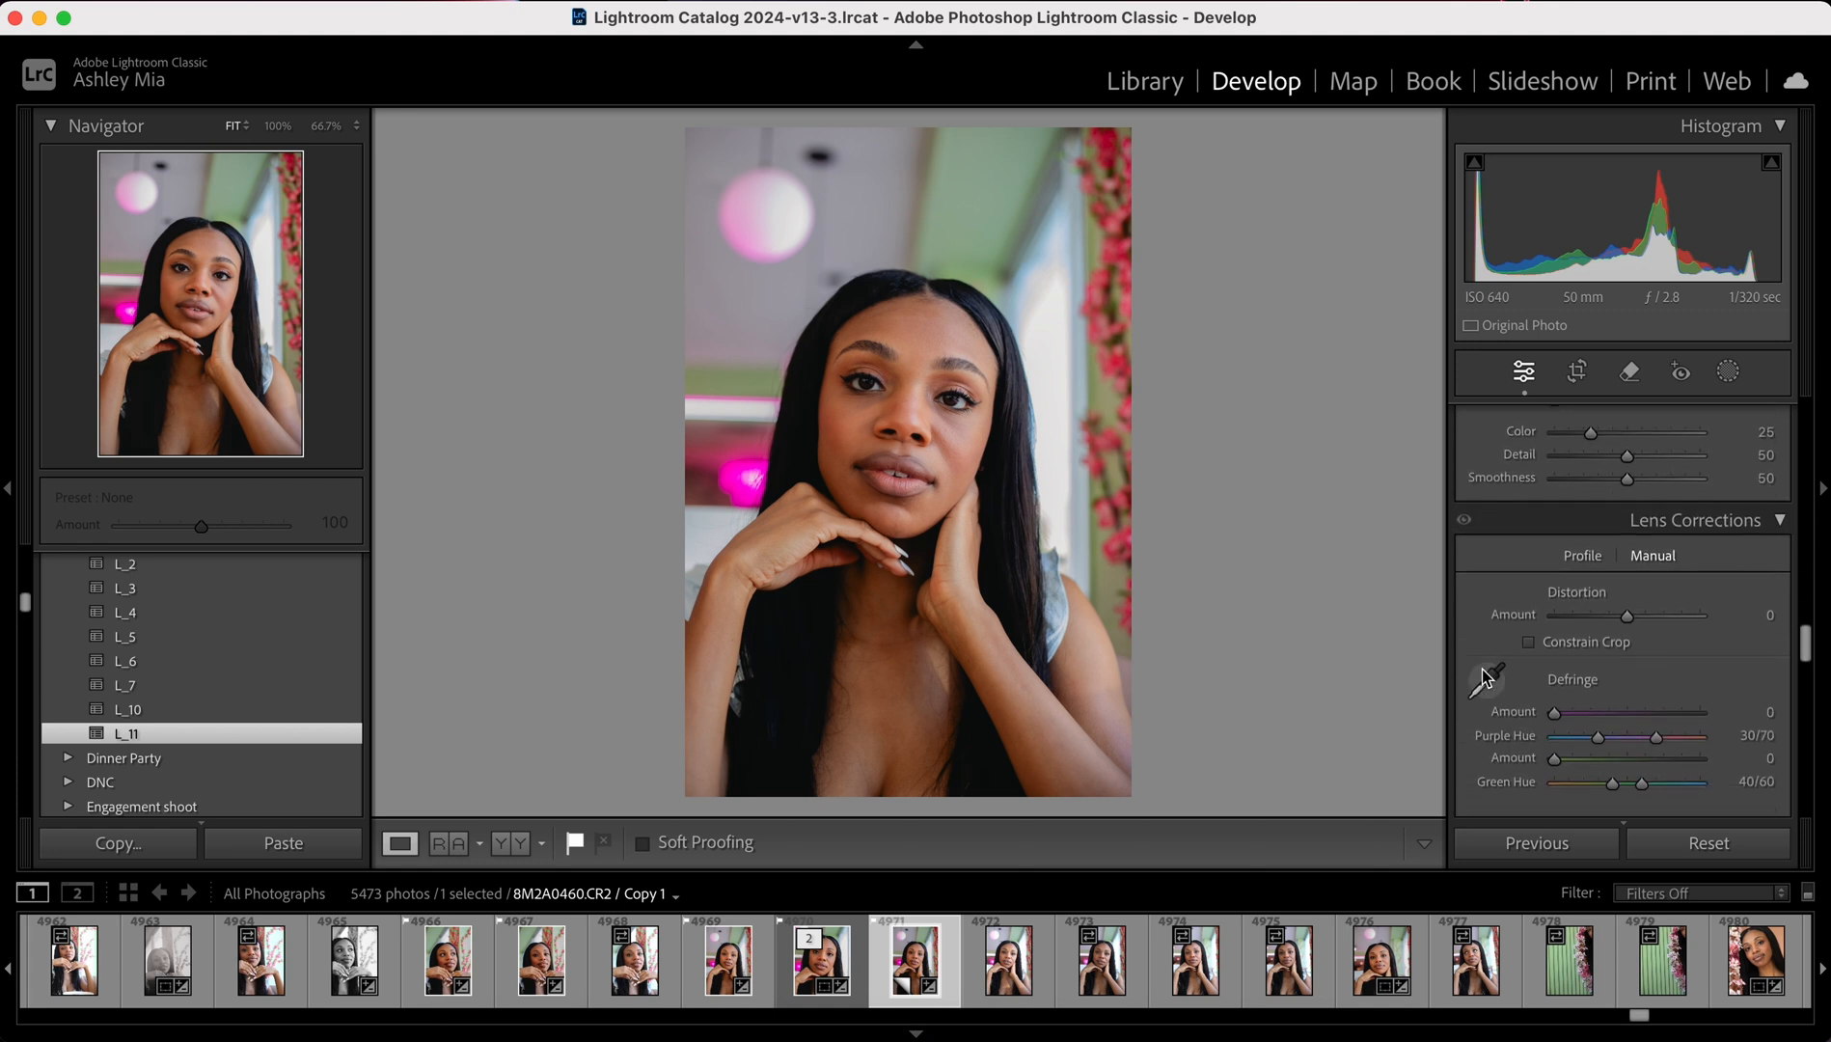
left_click(1625, 589)
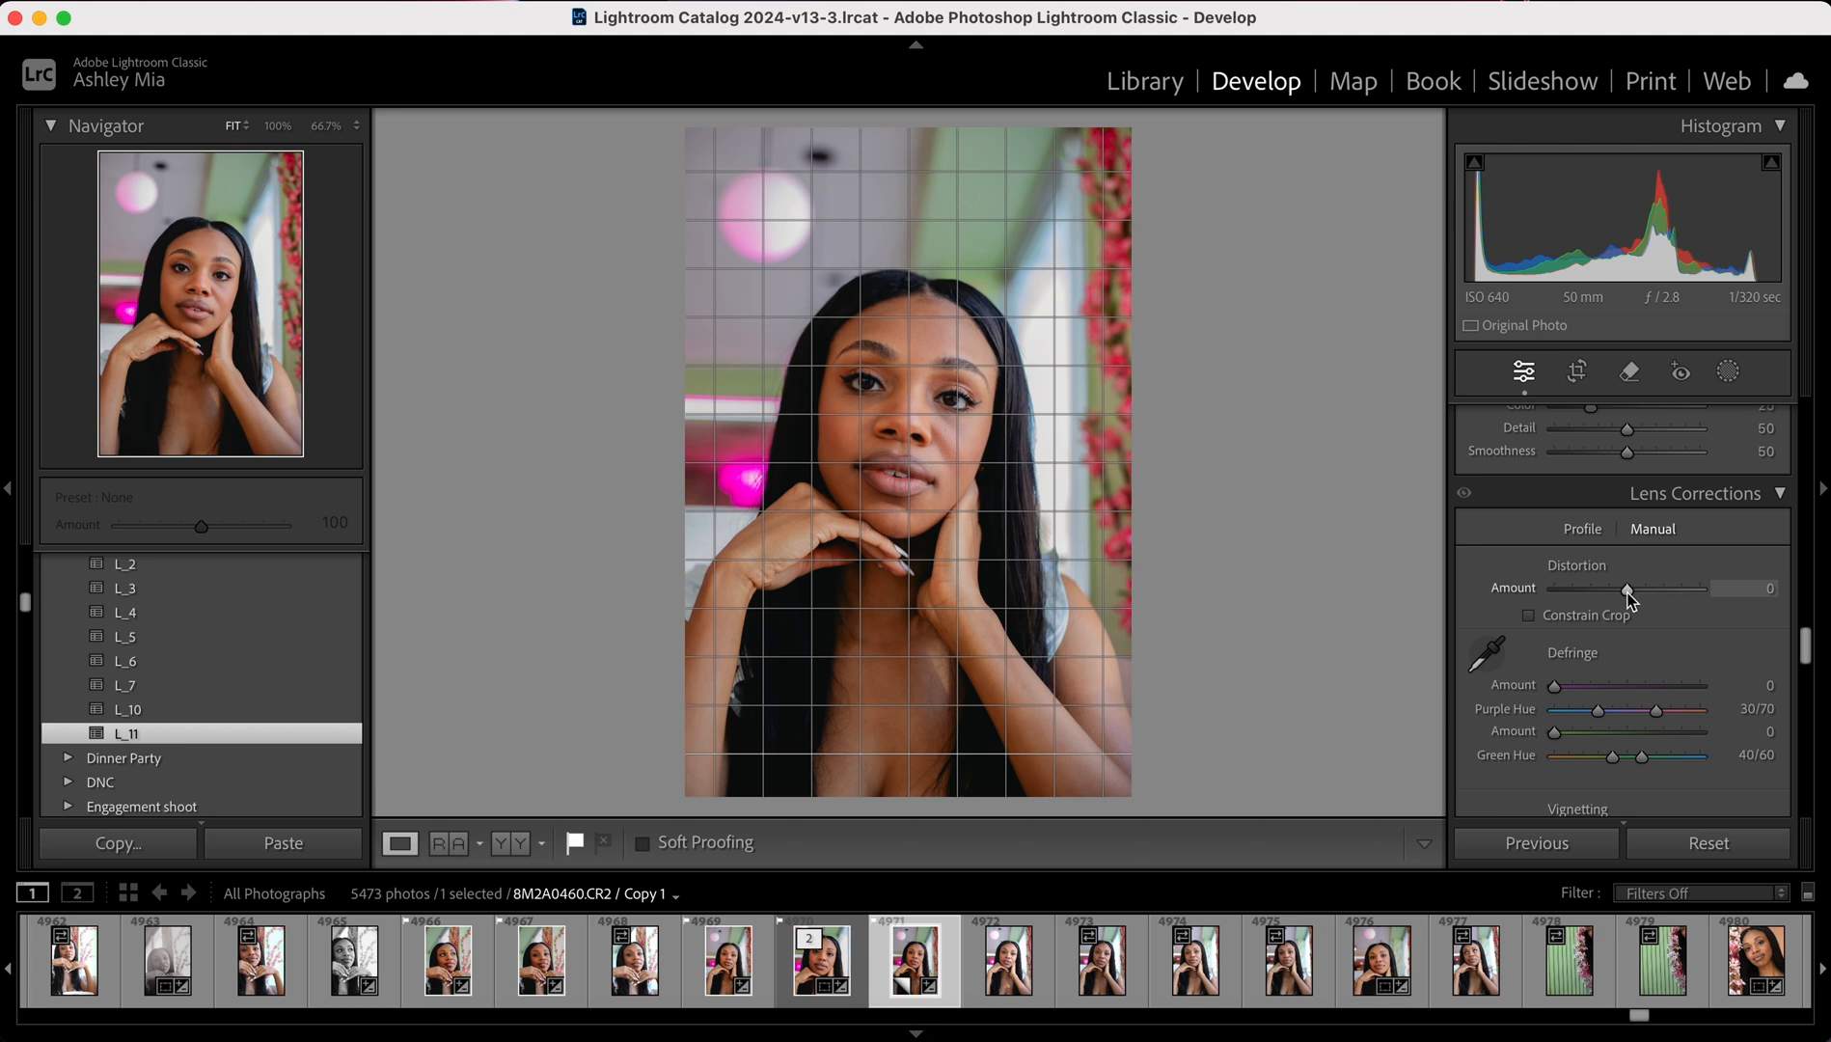
left_click_drag(1628, 593, 1627, 590)
scroll(1481, 502, "up", 3)
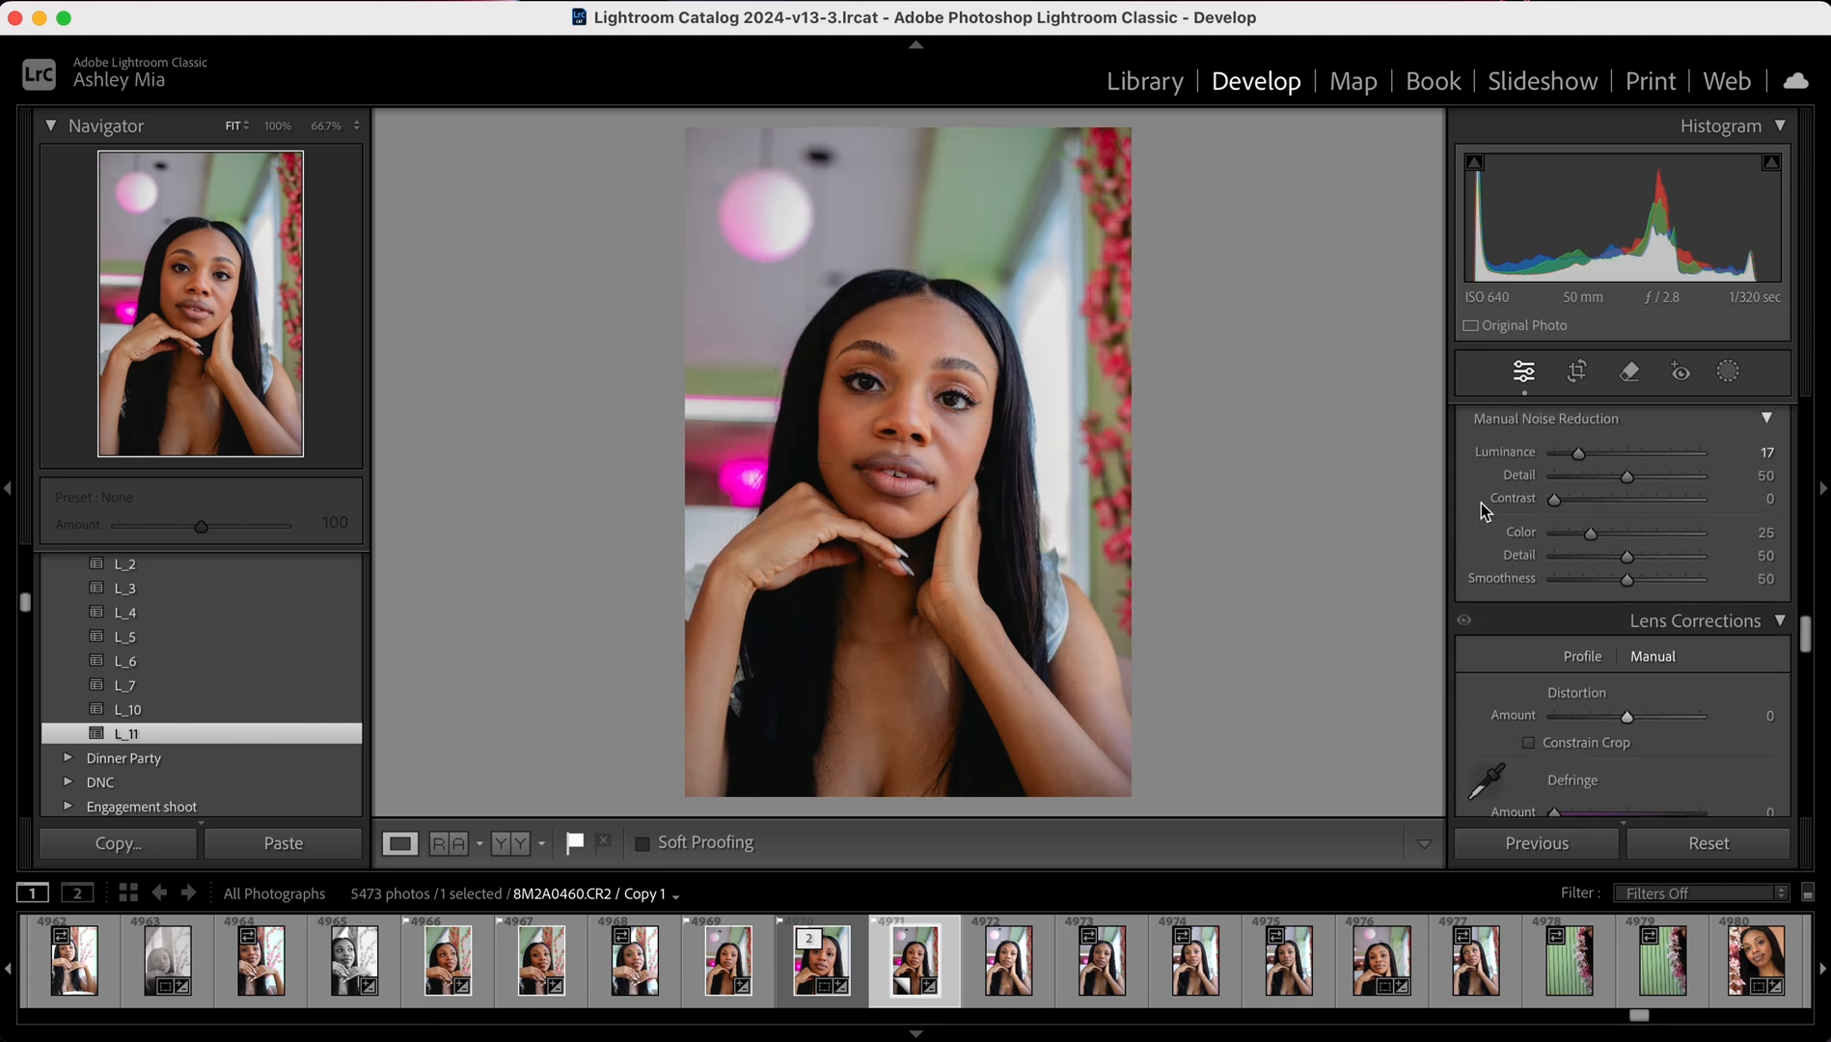
scroll(1481, 502, "down", 2)
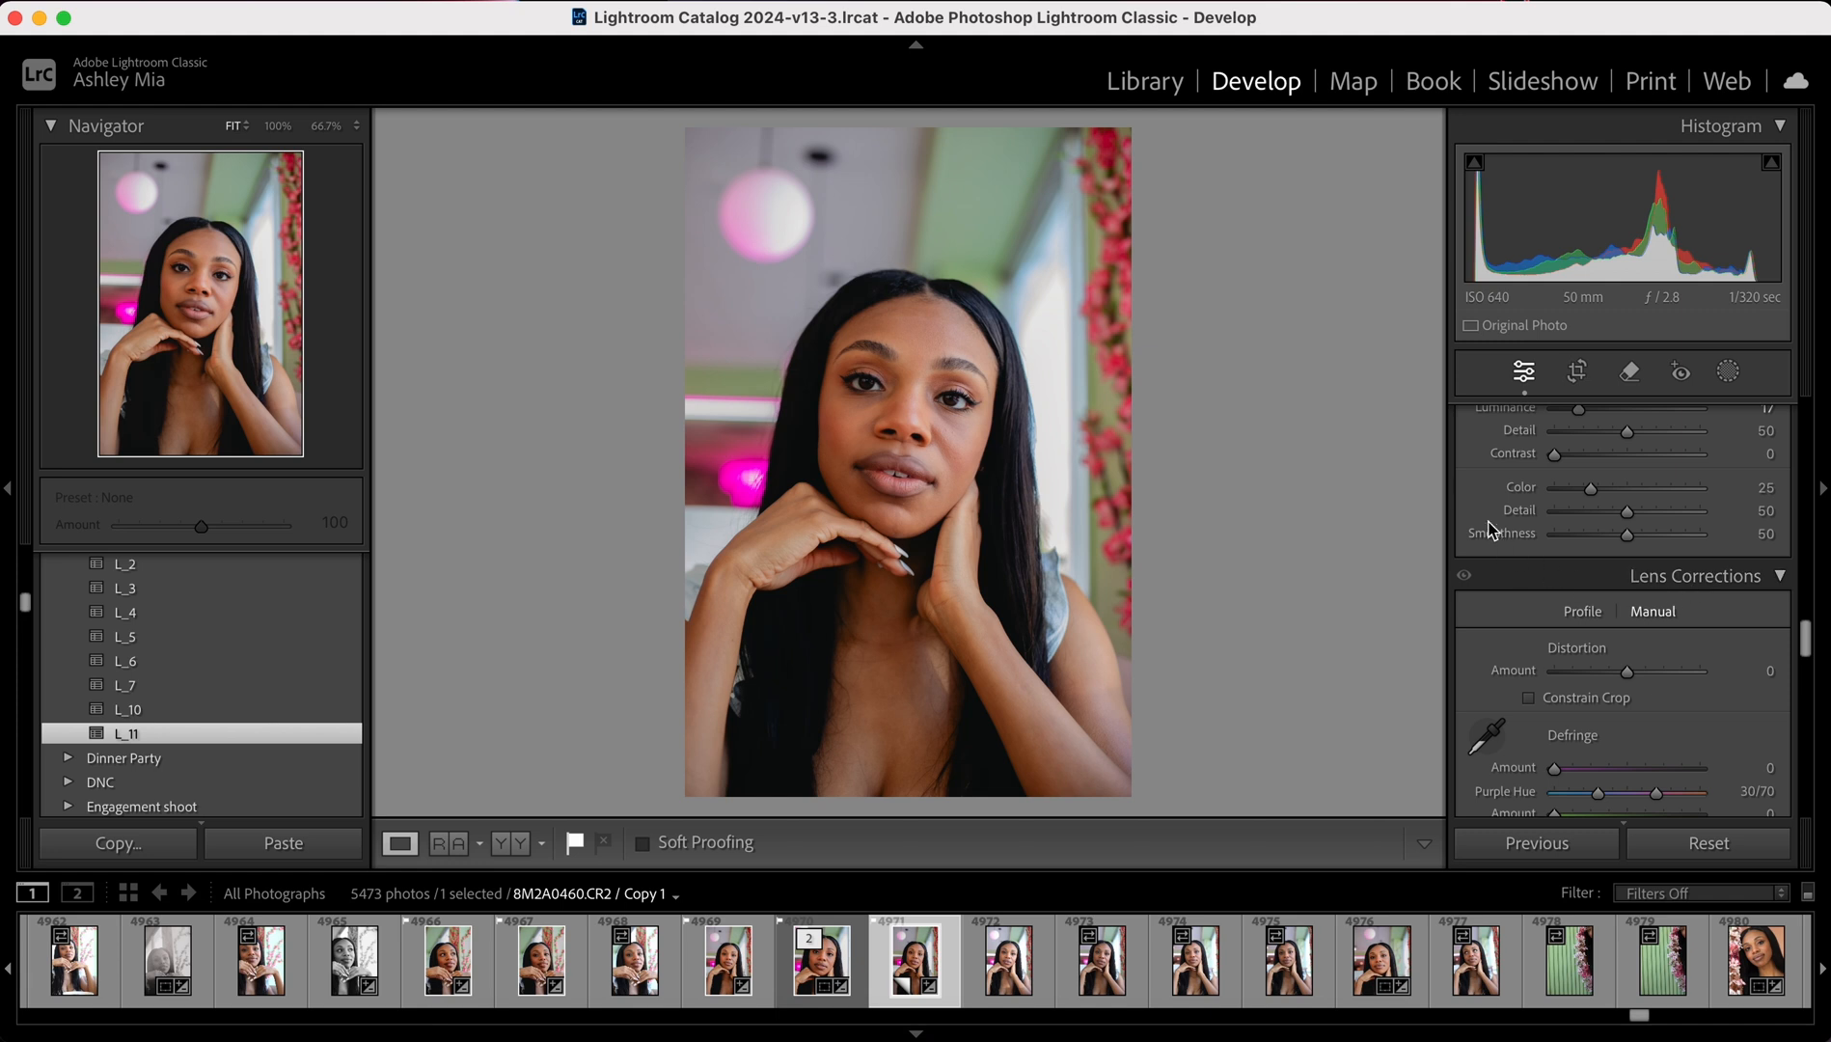
scroll(1479, 471, "up", 5)
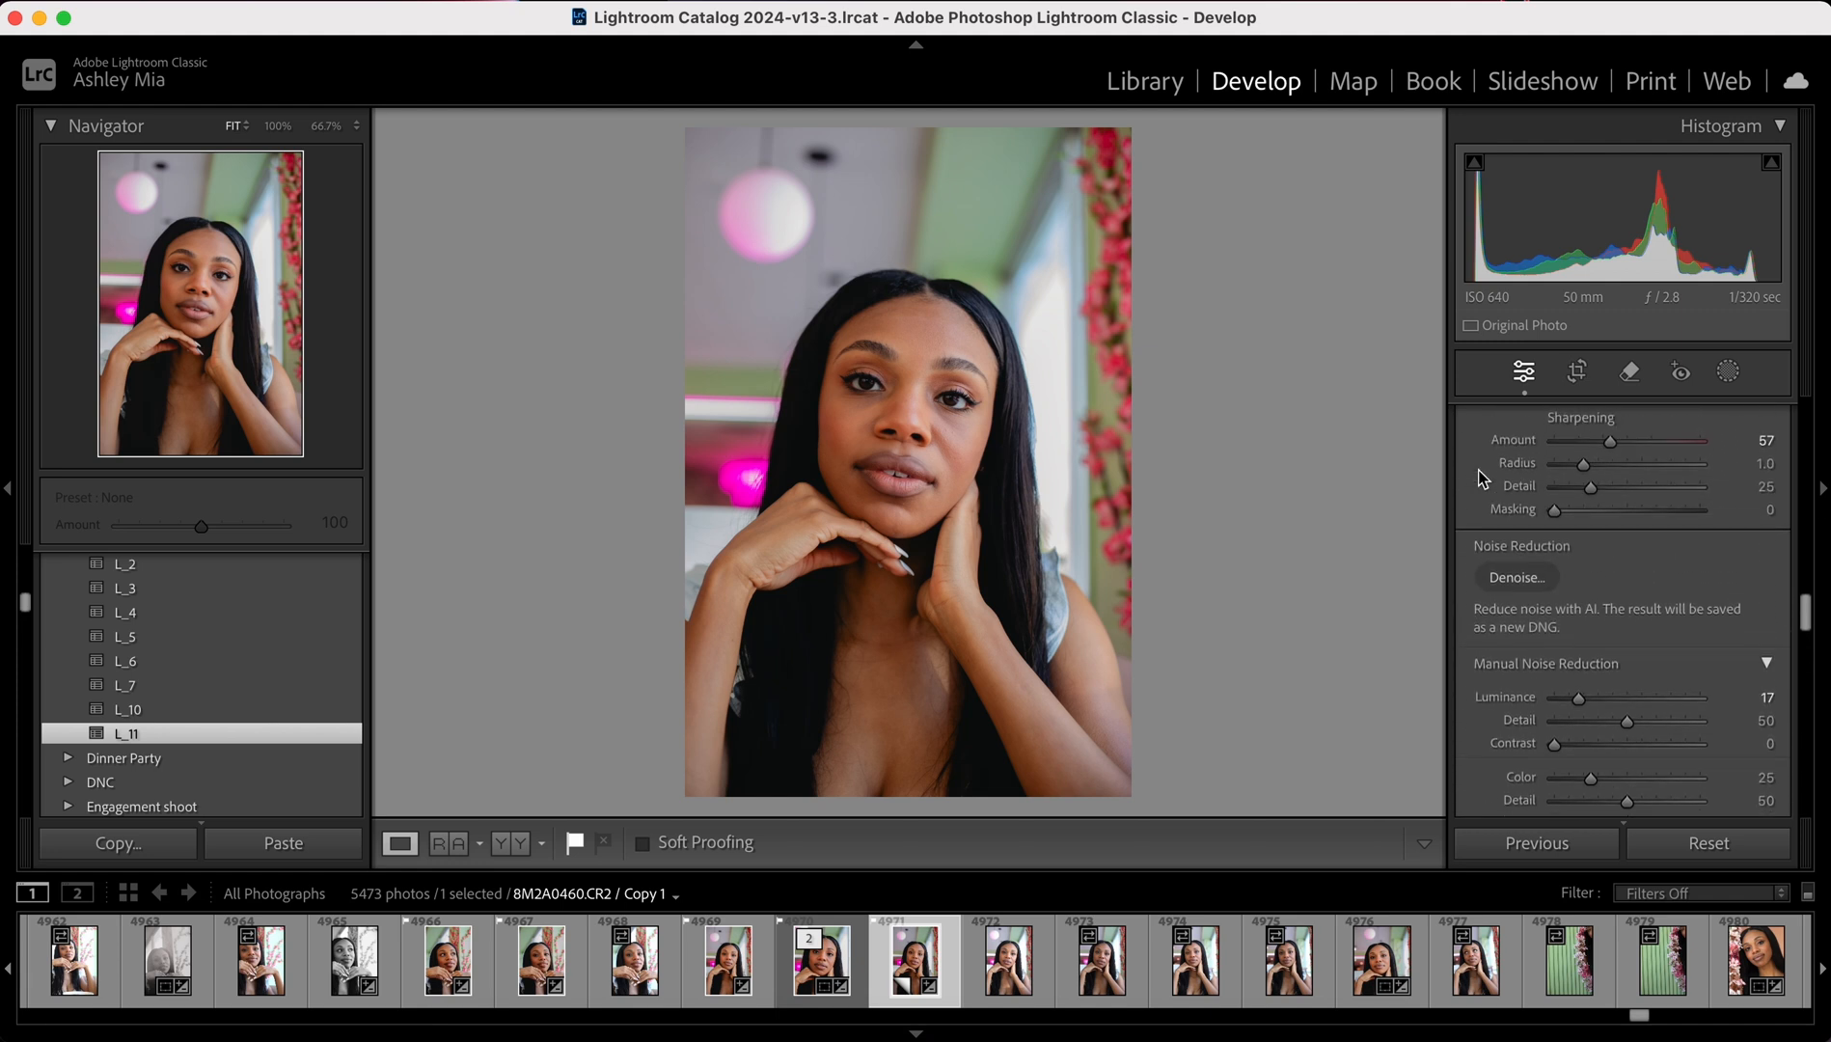
scroll(1468, 622, "down", 7)
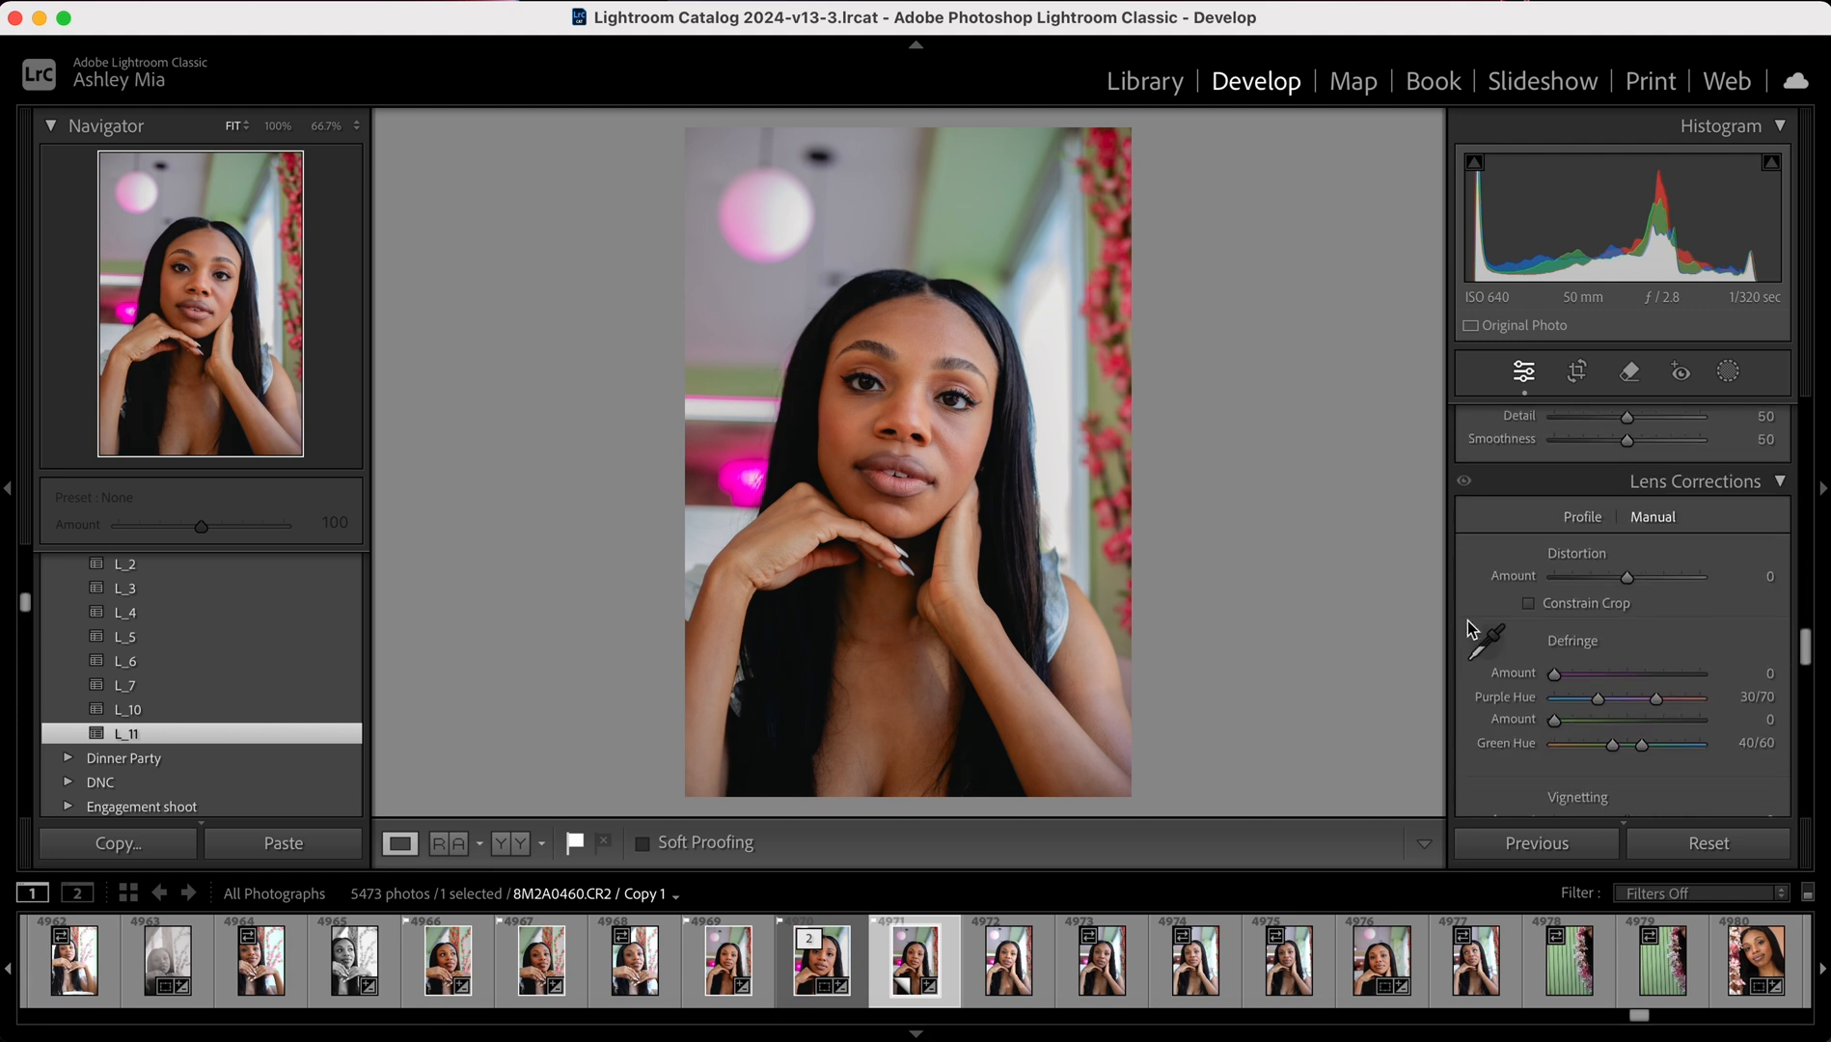
scroll(1468, 624, "down", 10)
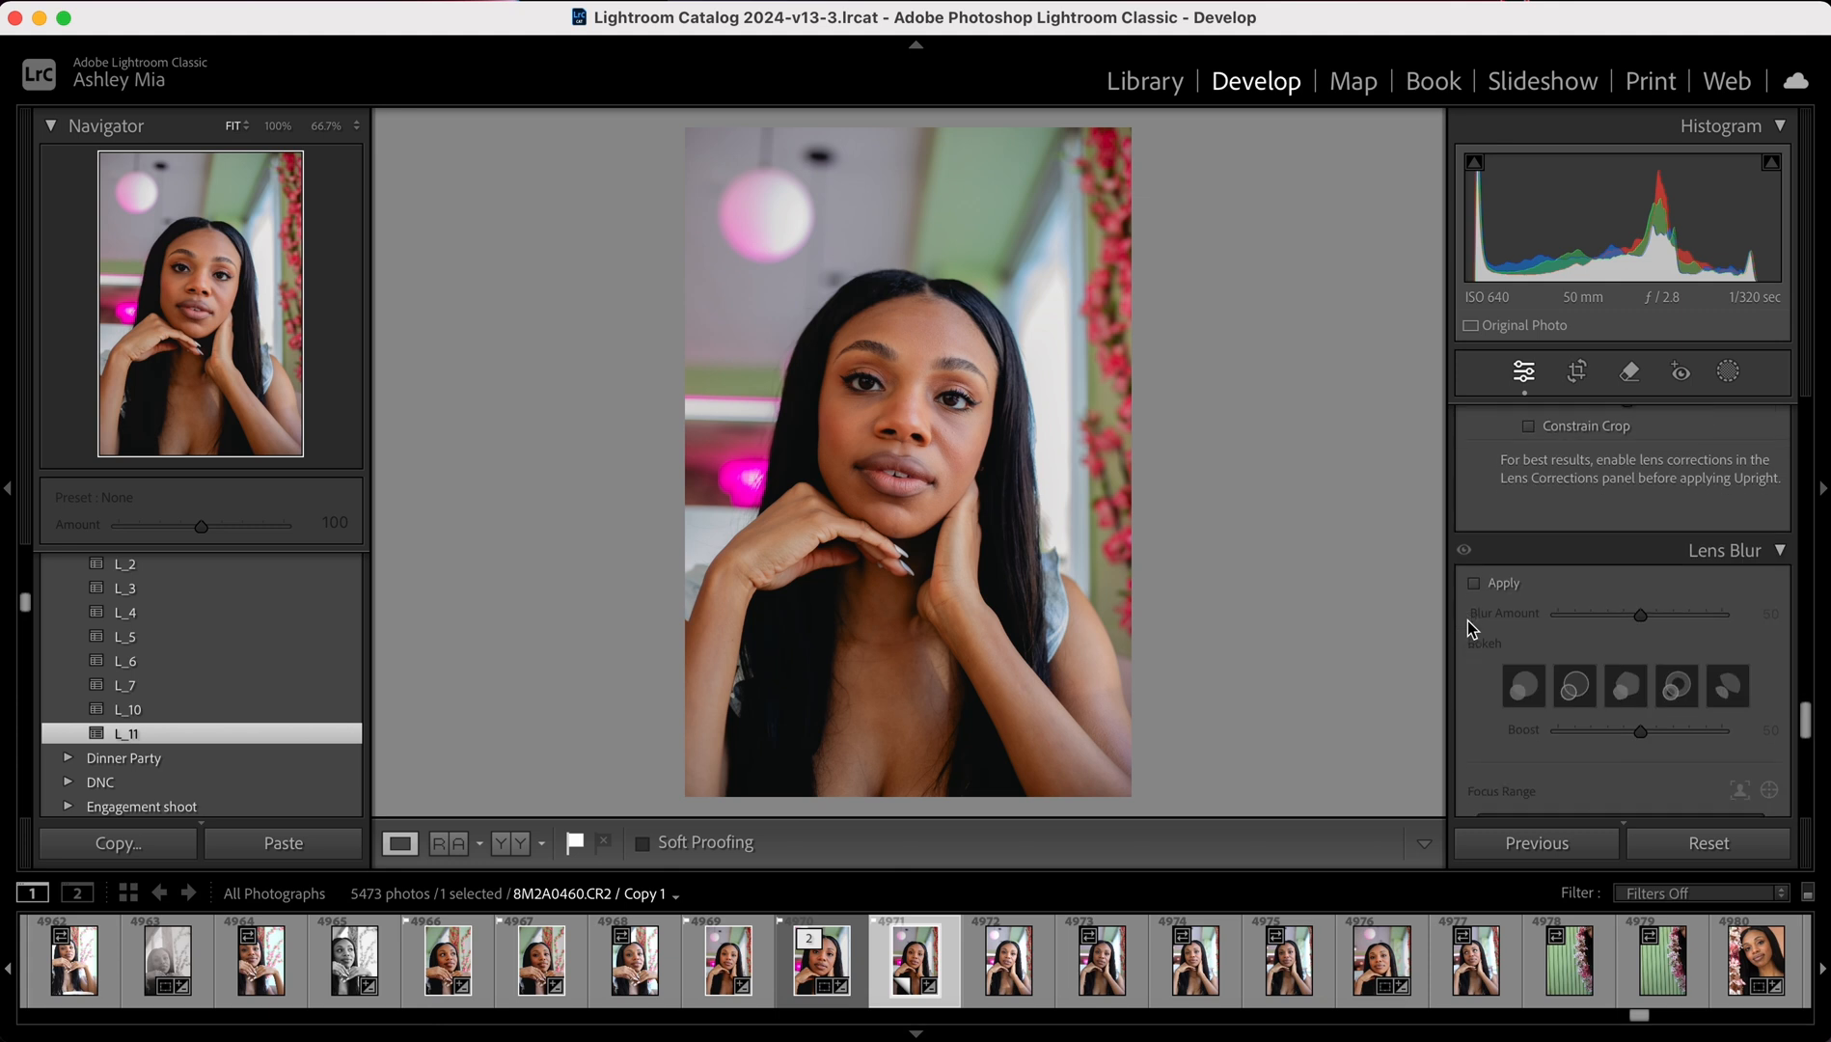
- Set the post-crop vignetting amount to -1 and look over the Grain and Calibration settings
scroll(1468, 621, "down", 8)
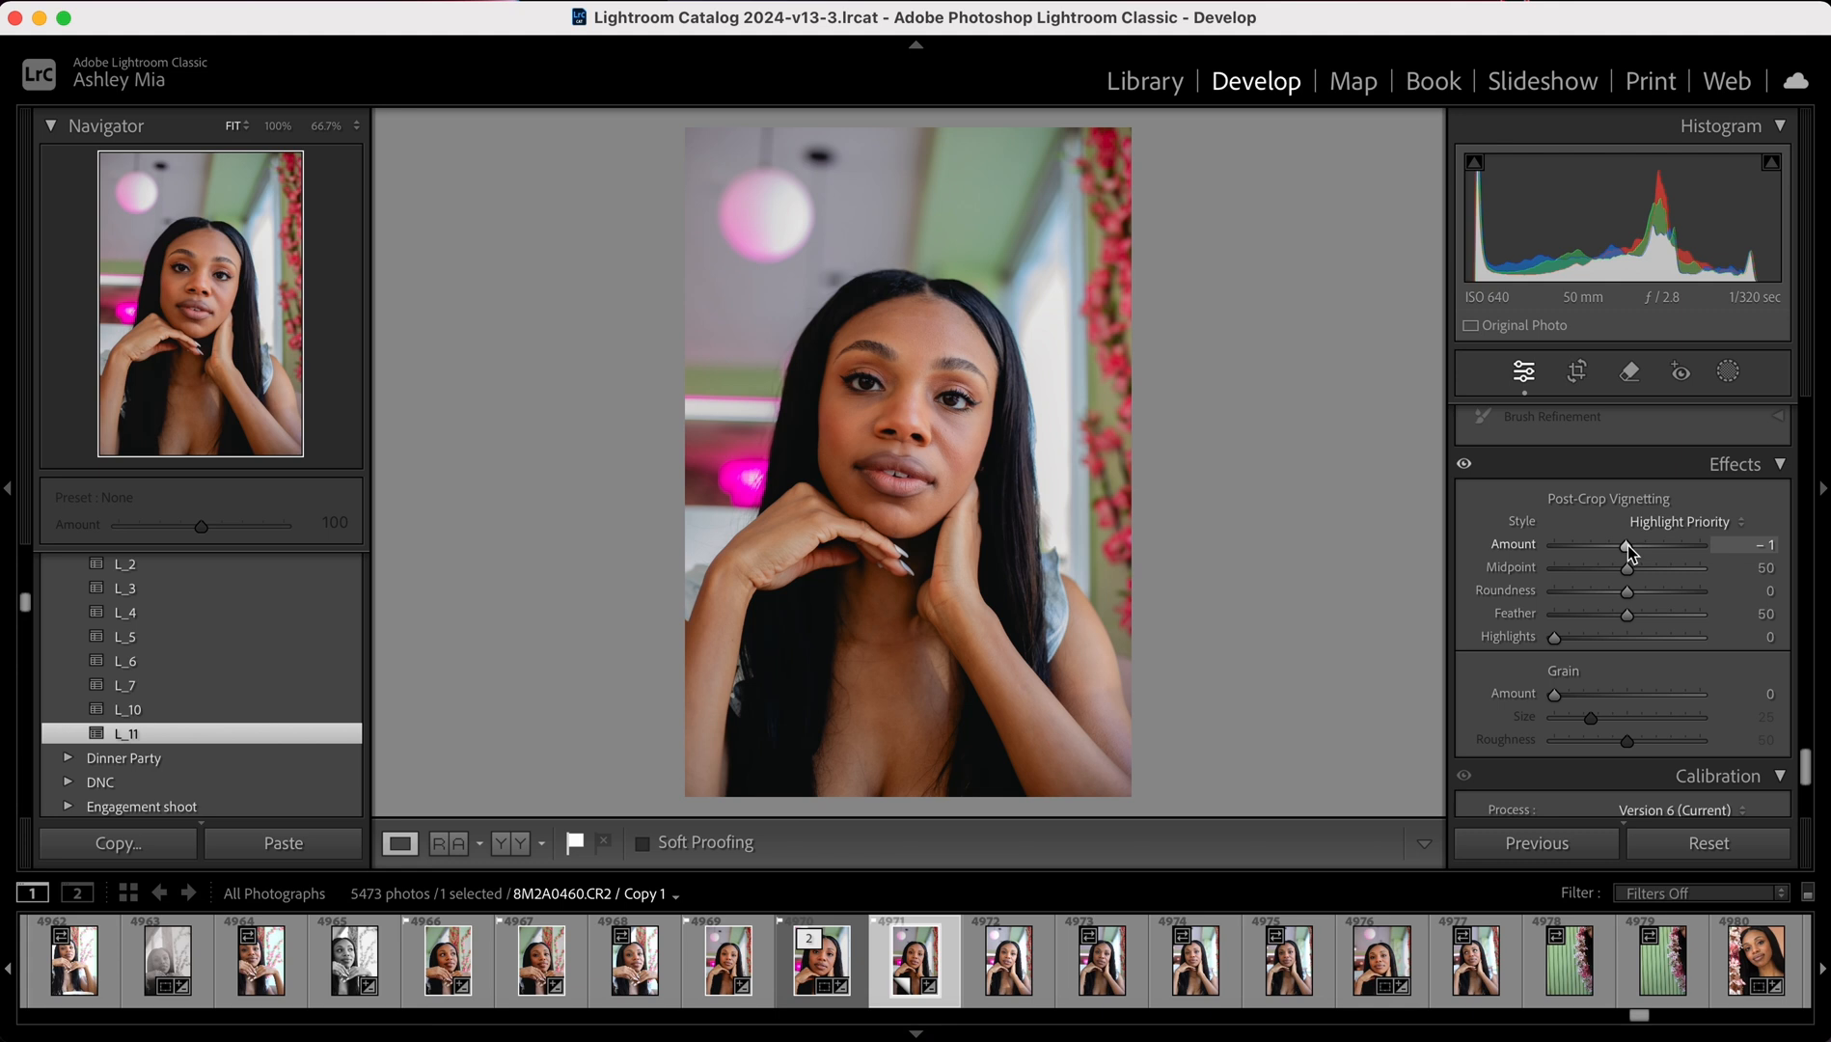
left_click_drag(1628, 545, 1628, 545)
scroll(1469, 593, "down", 3)
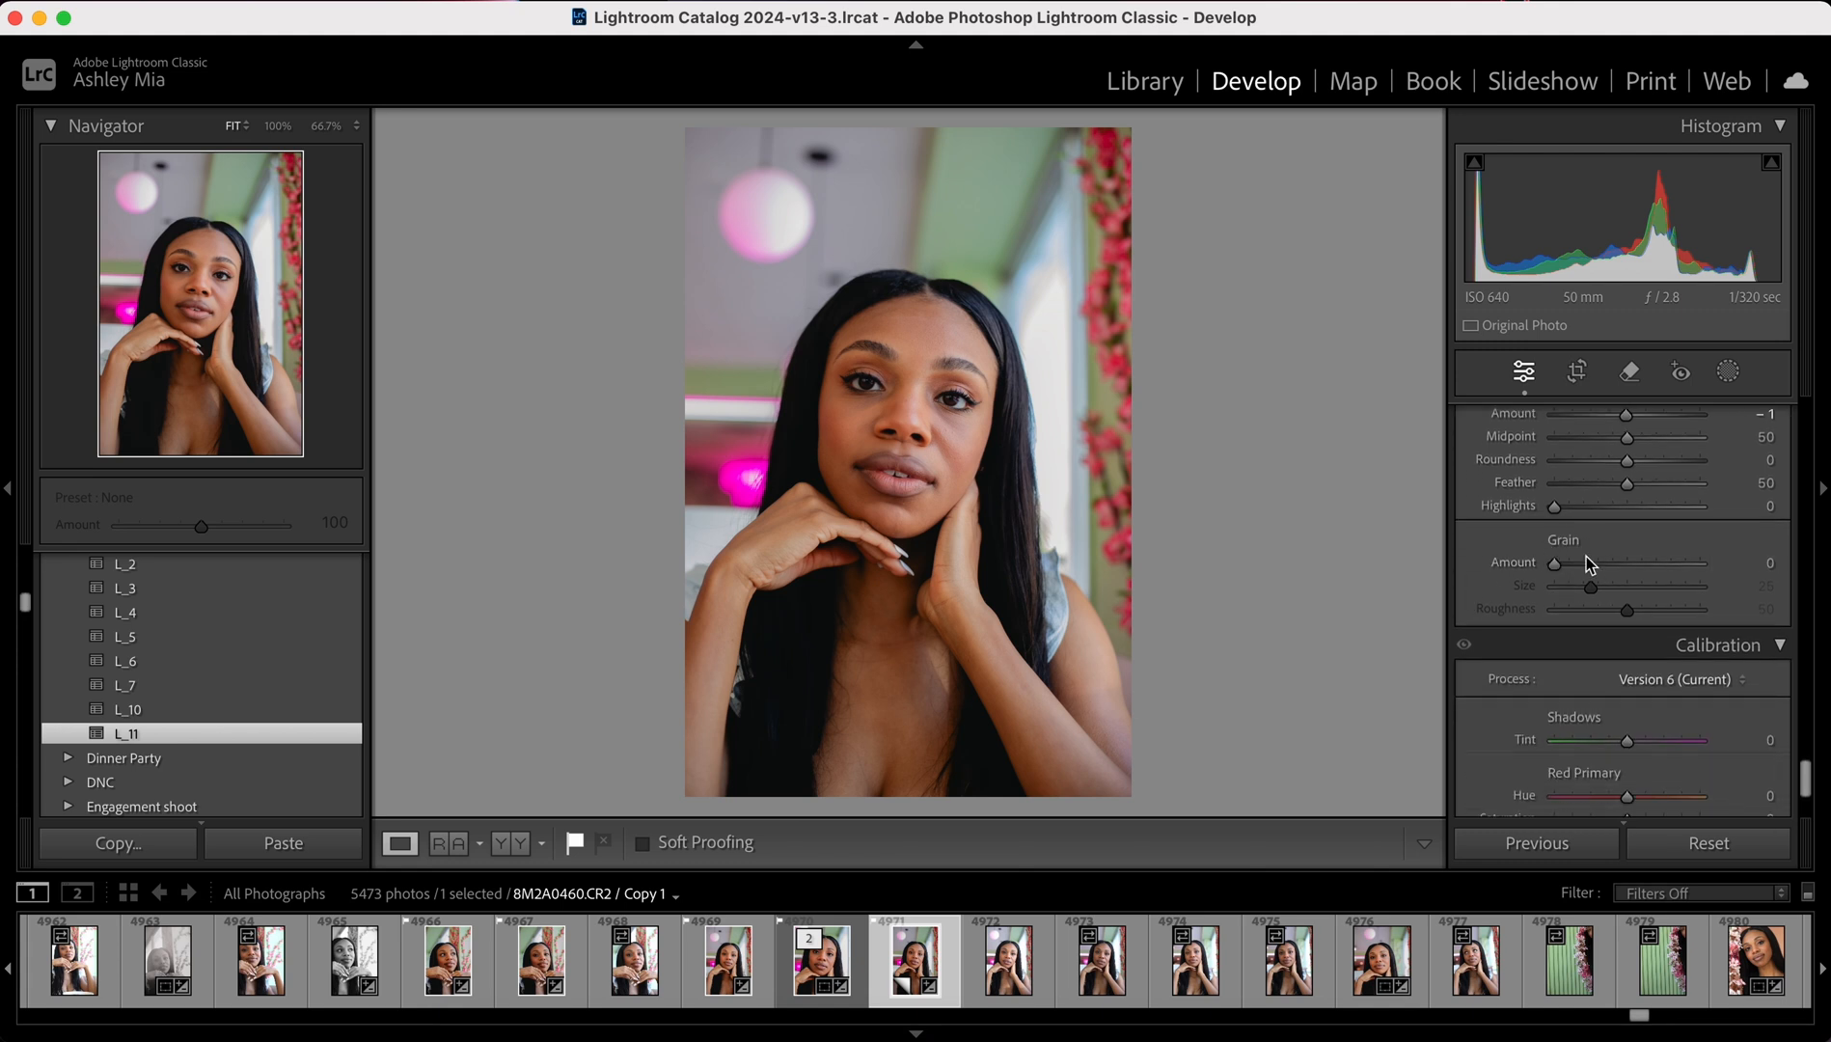
scroll(1468, 562, "up", 1)
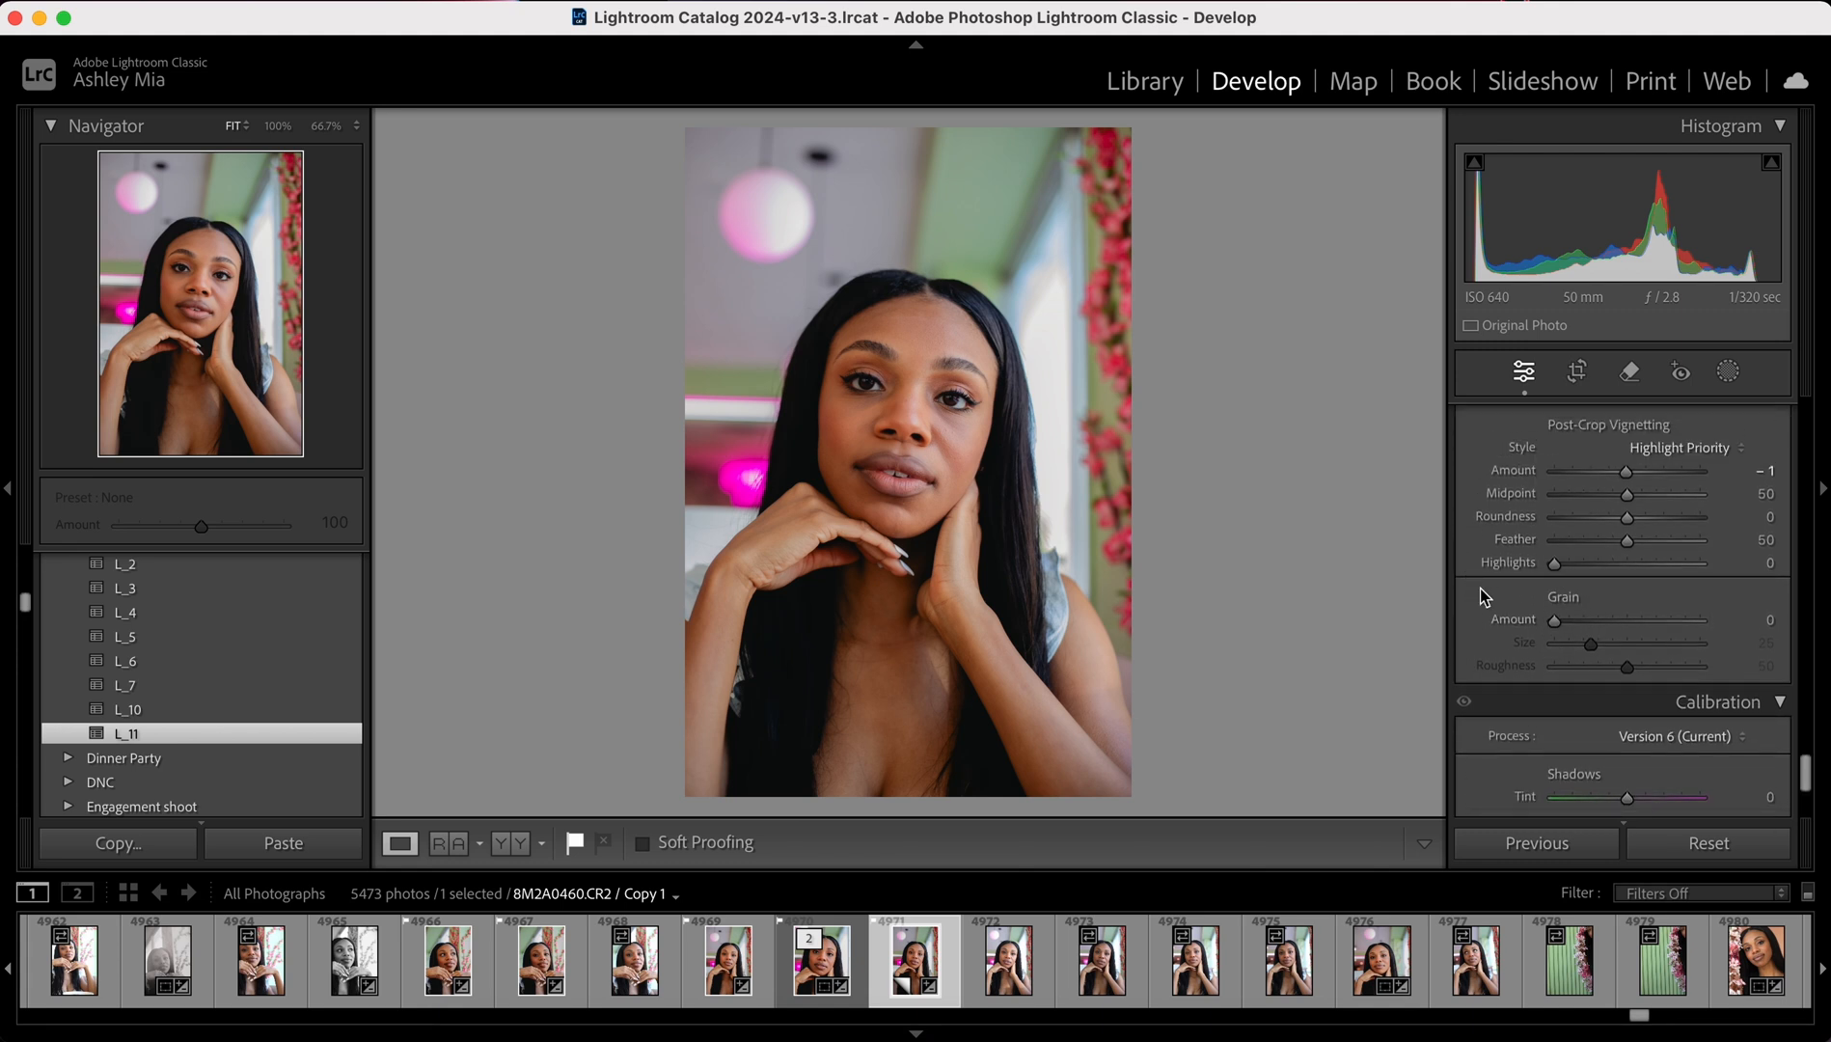
scroll(1478, 610, "down", 5)
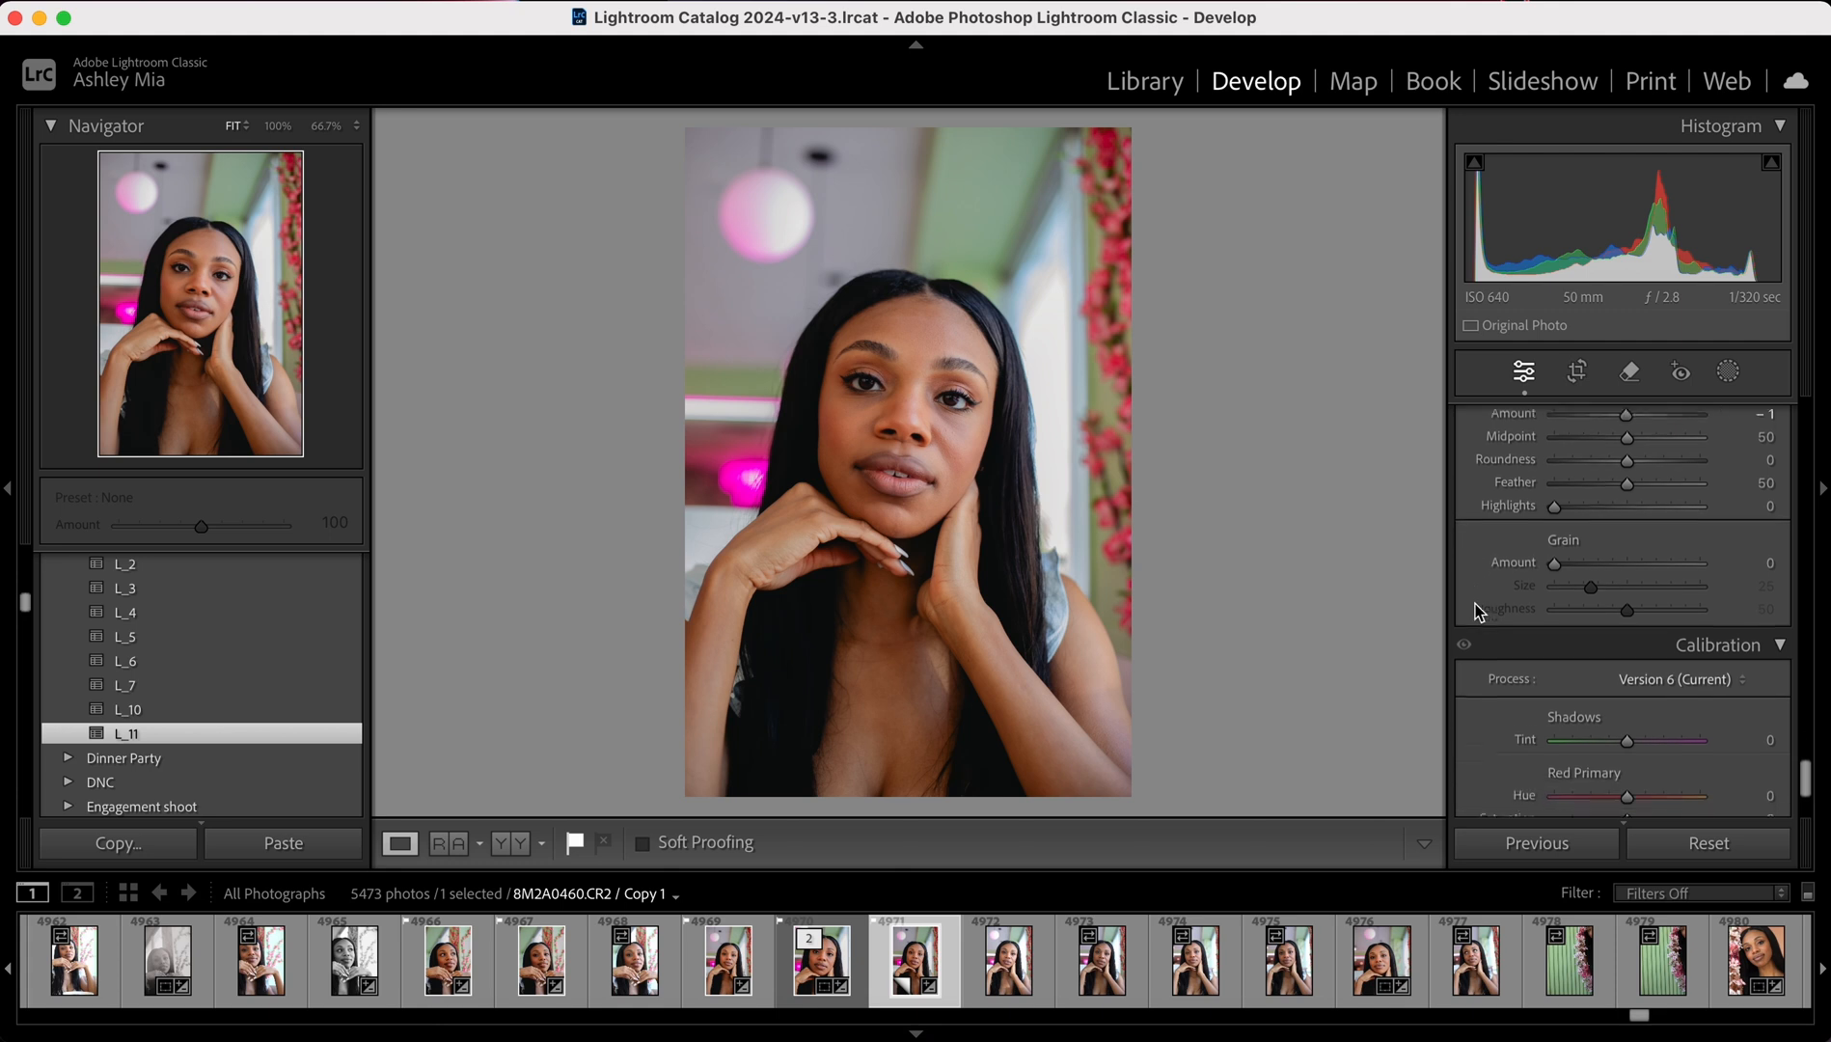
scroll(1480, 613, "down", 1)
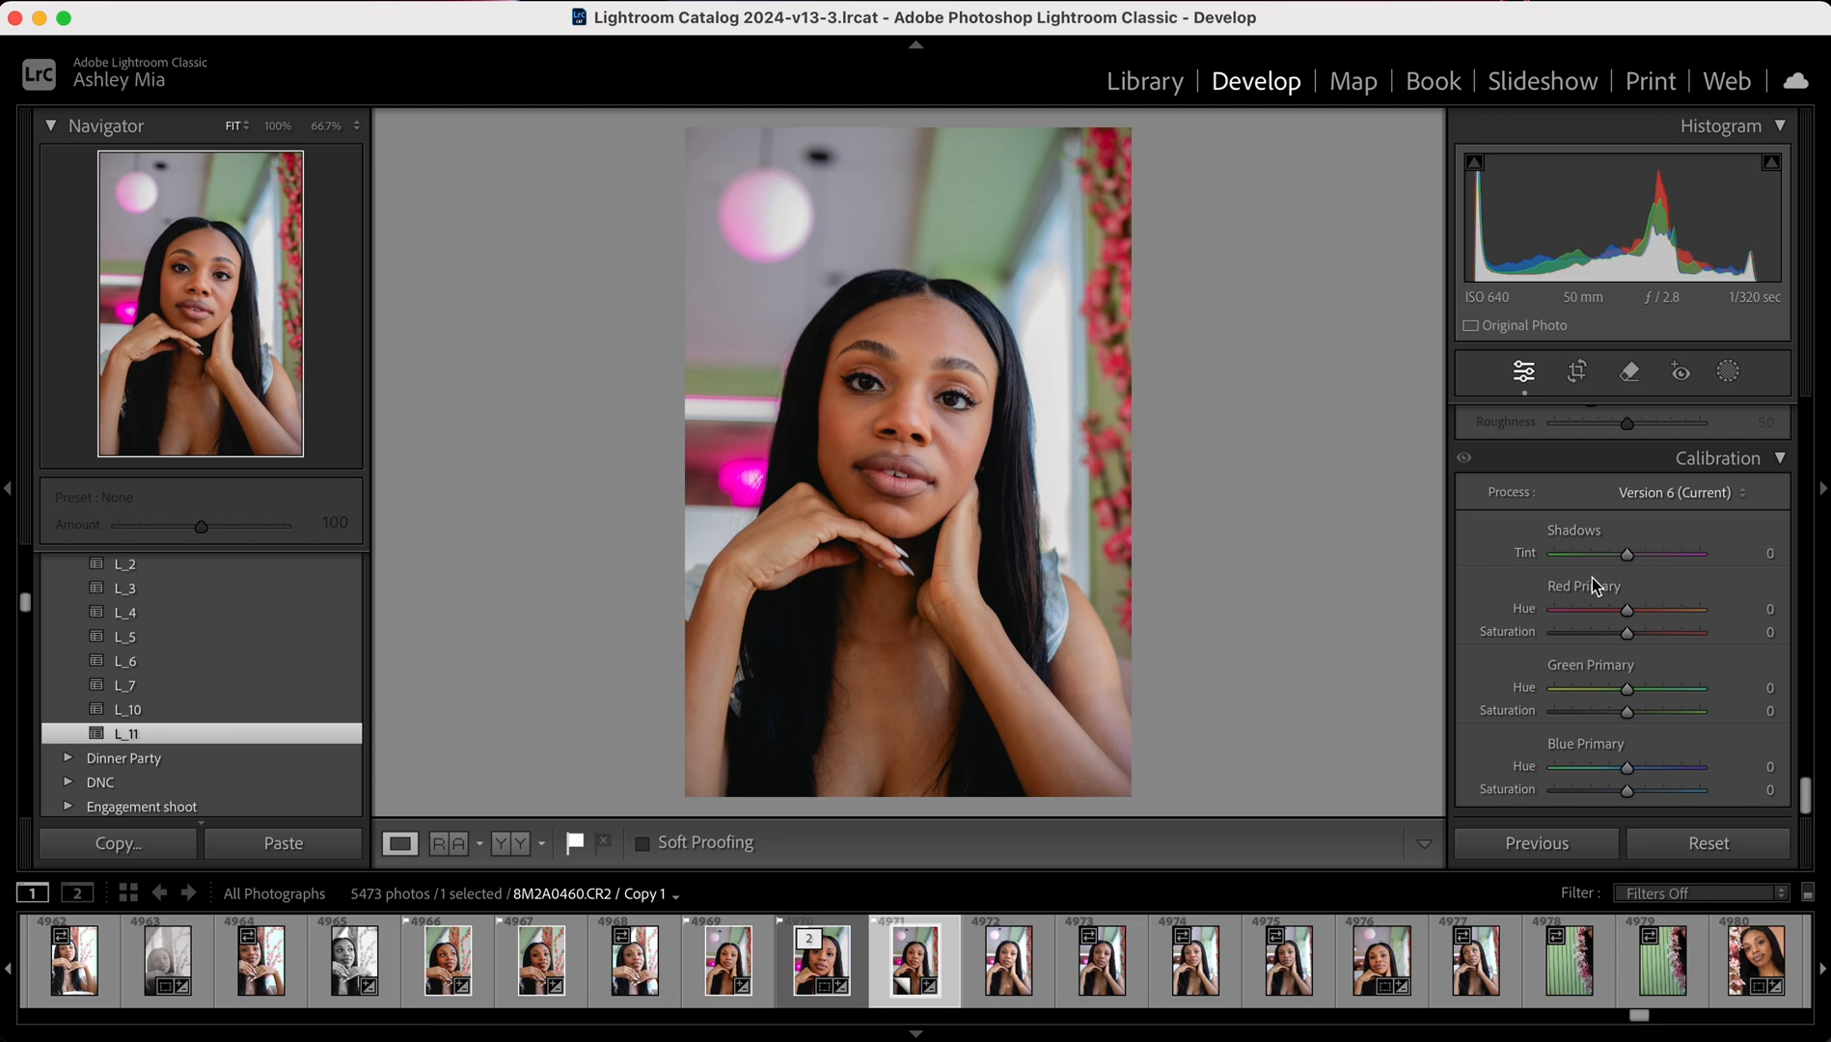
- Crop the portrait freehand, trimming the bottom and top of the frame while keeping its full width
scroll(1487, 550, "up", 20)
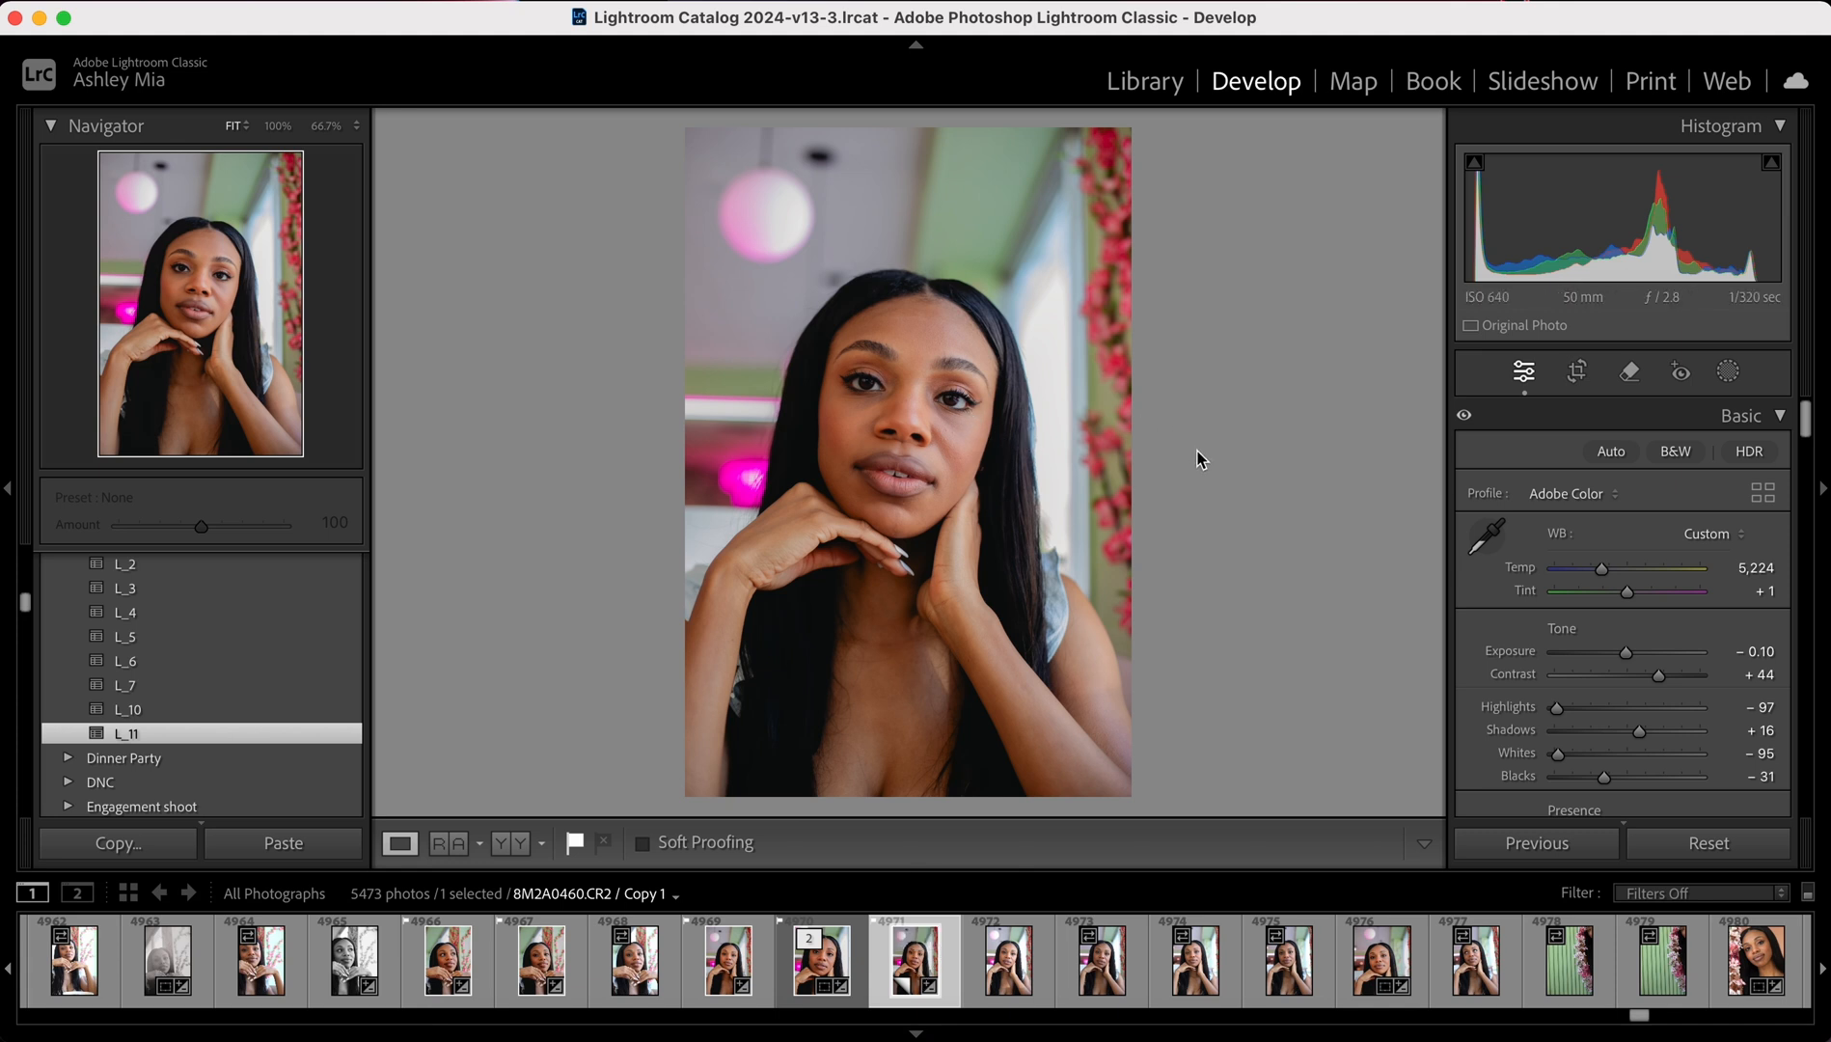
left_click(1580, 372)
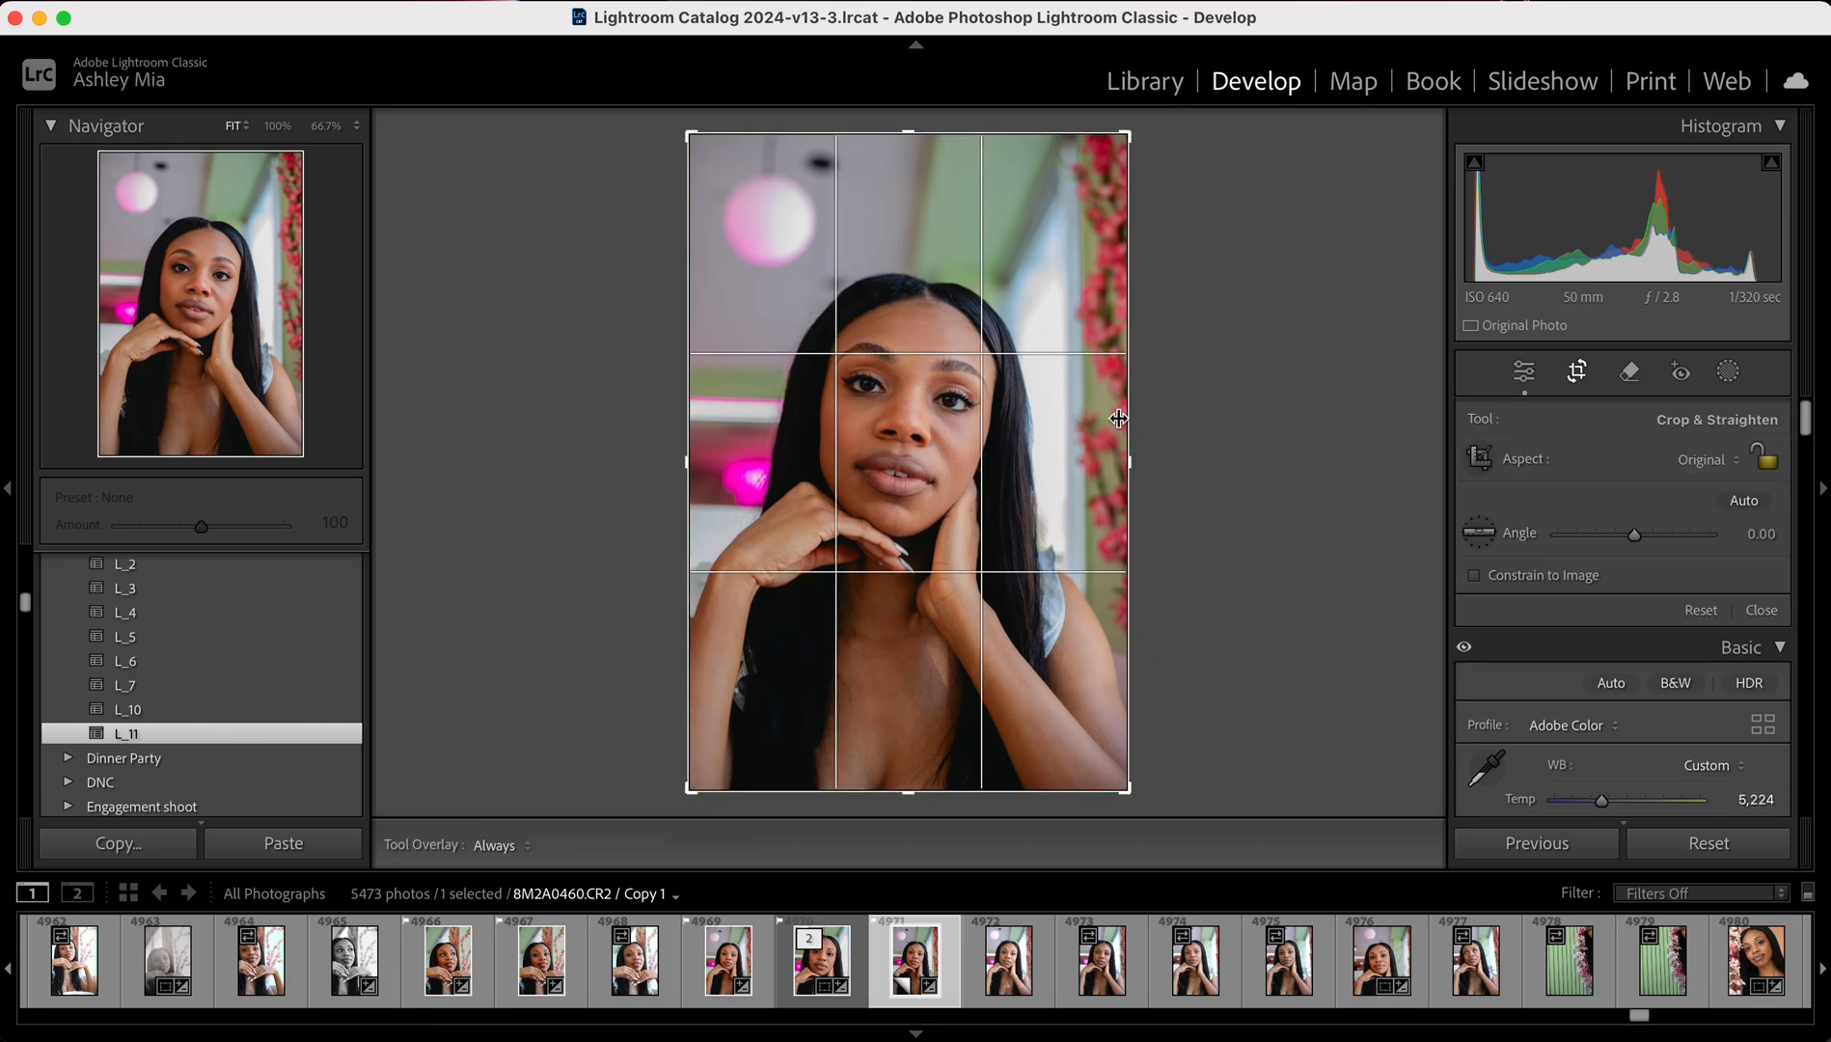
left_click_drag(1140, 786, 1134, 738)
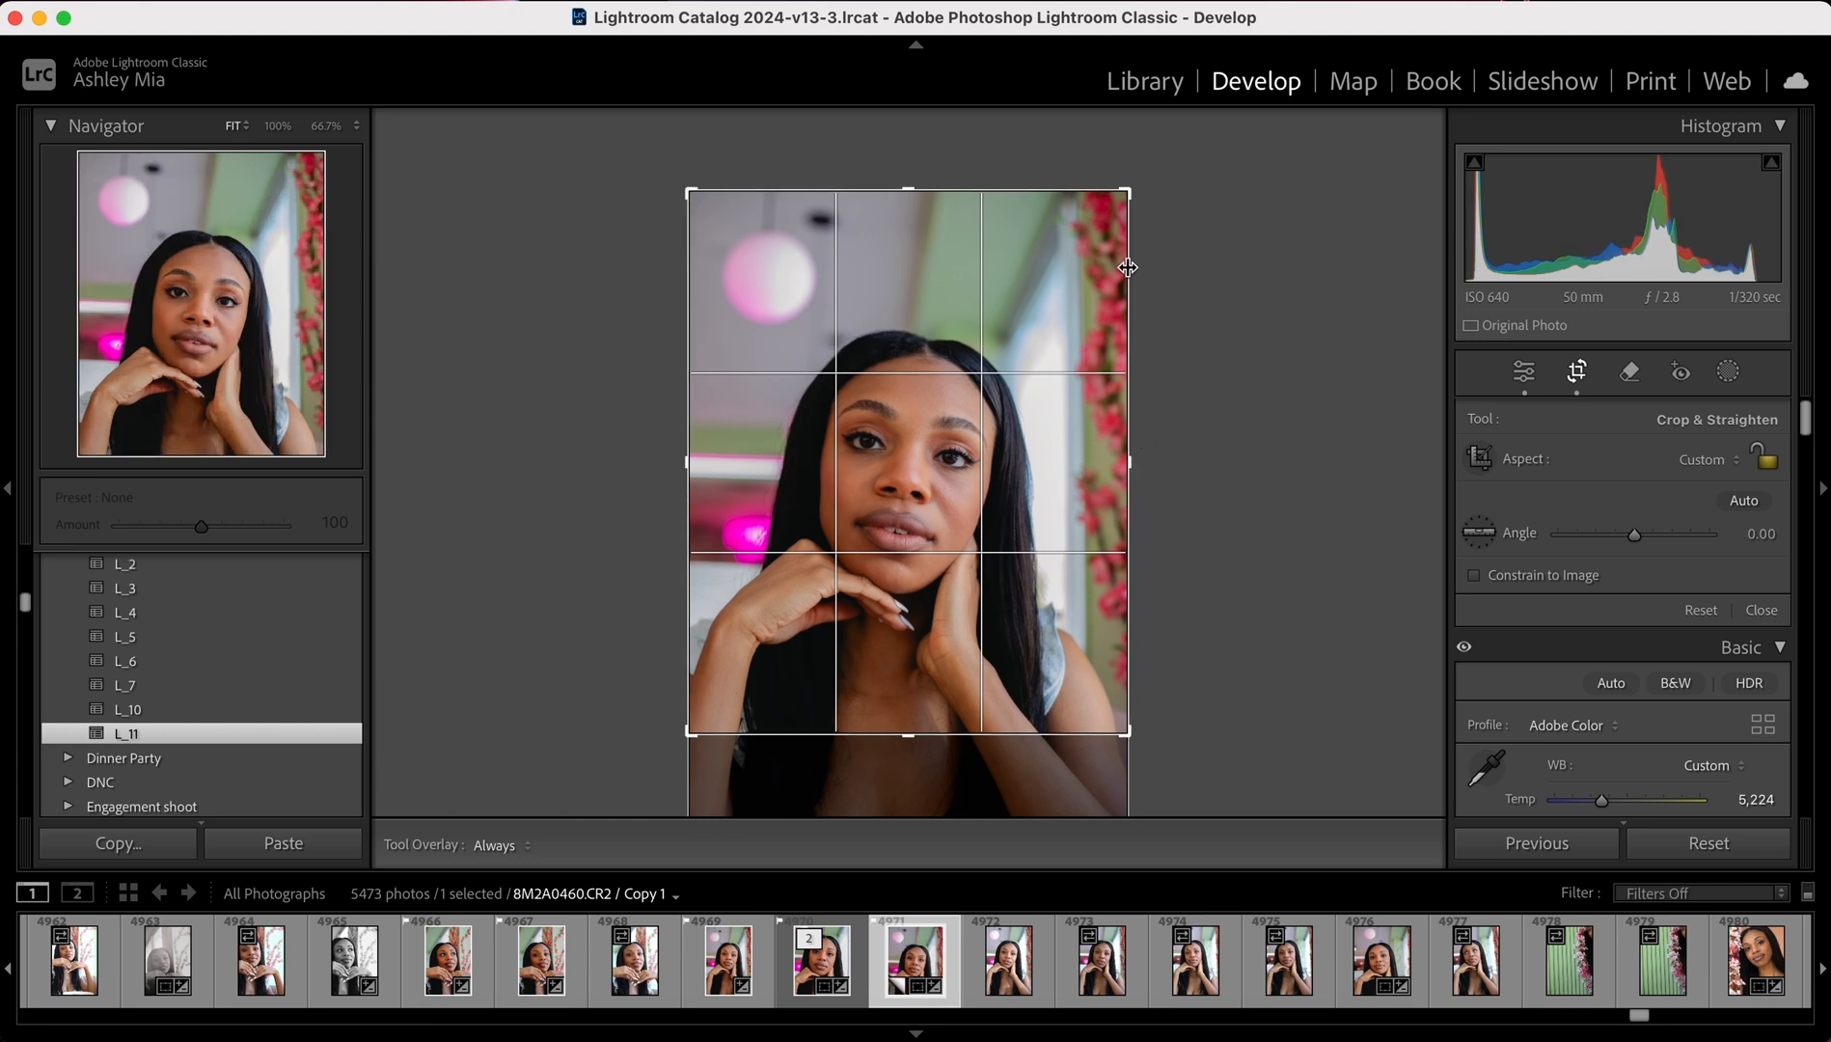
left_click_drag(1129, 191, 1145, 224)
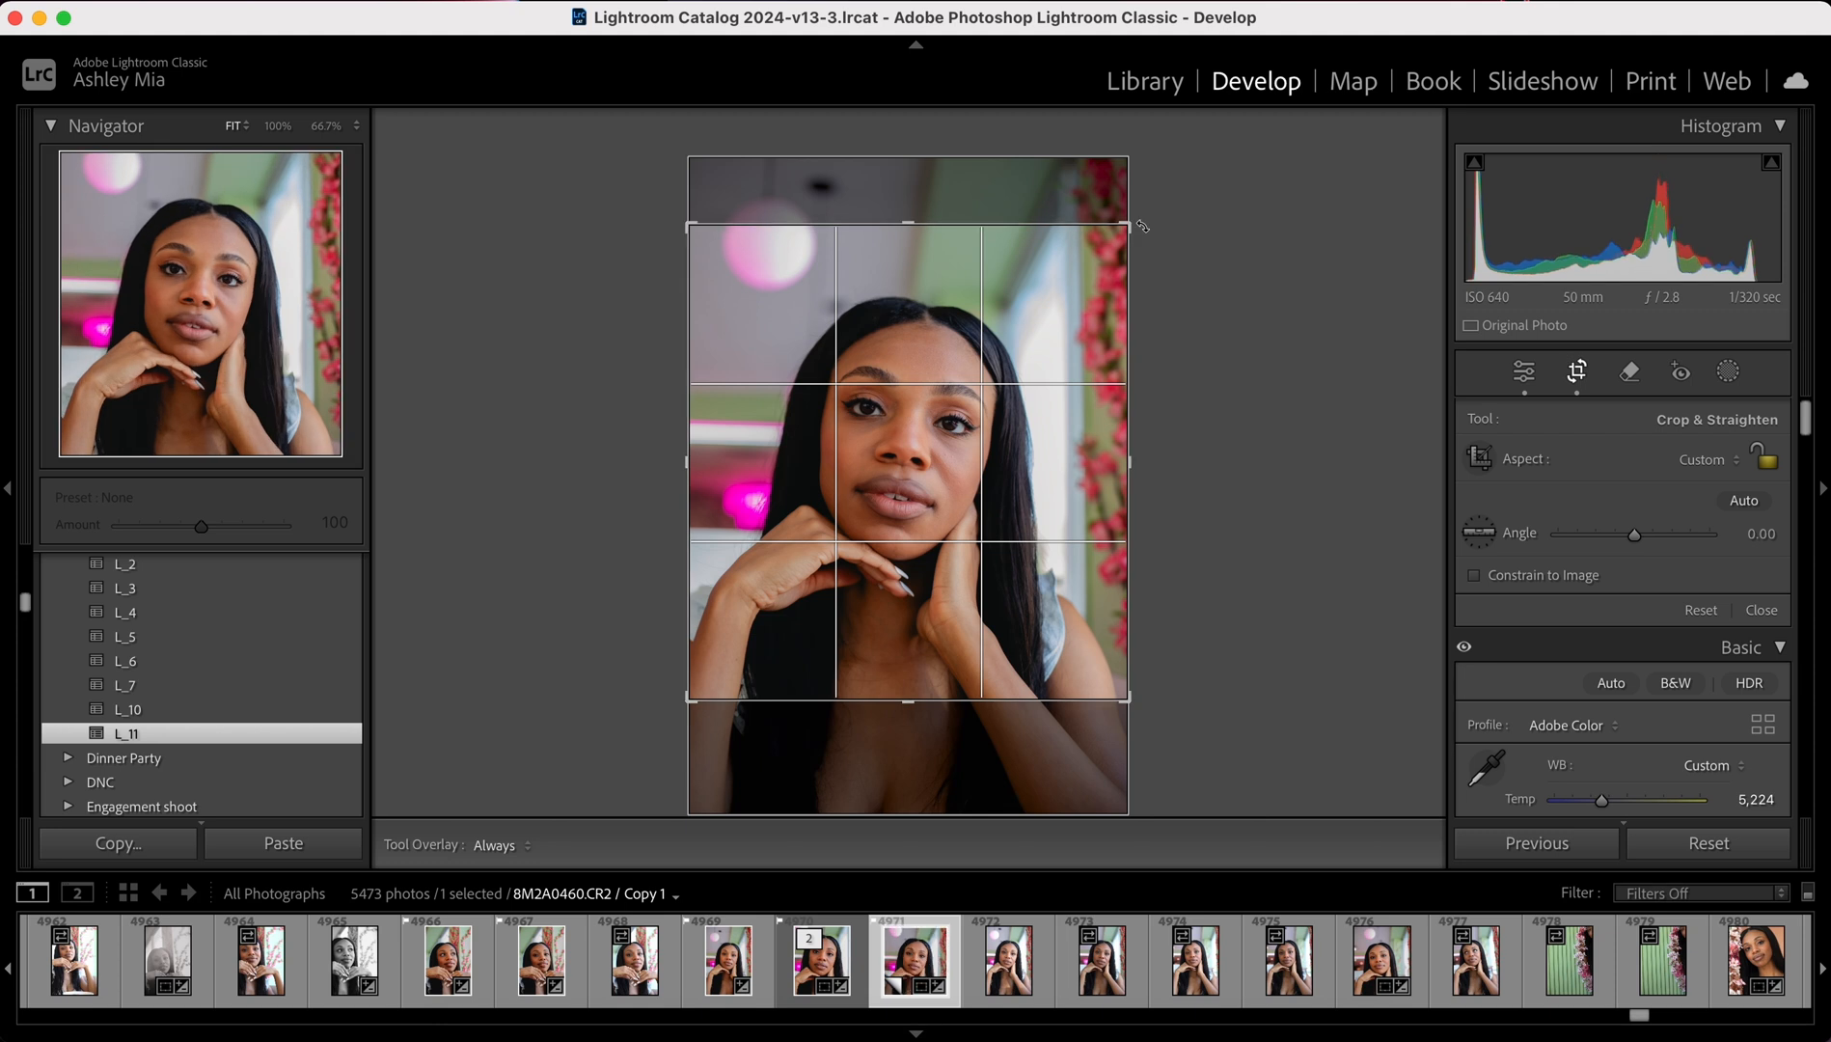
- Constrain the crop to a custom 1080 x 1350 aspect ratio and enlarge the crop frame from its lower-right corner
left_click(1691, 463)
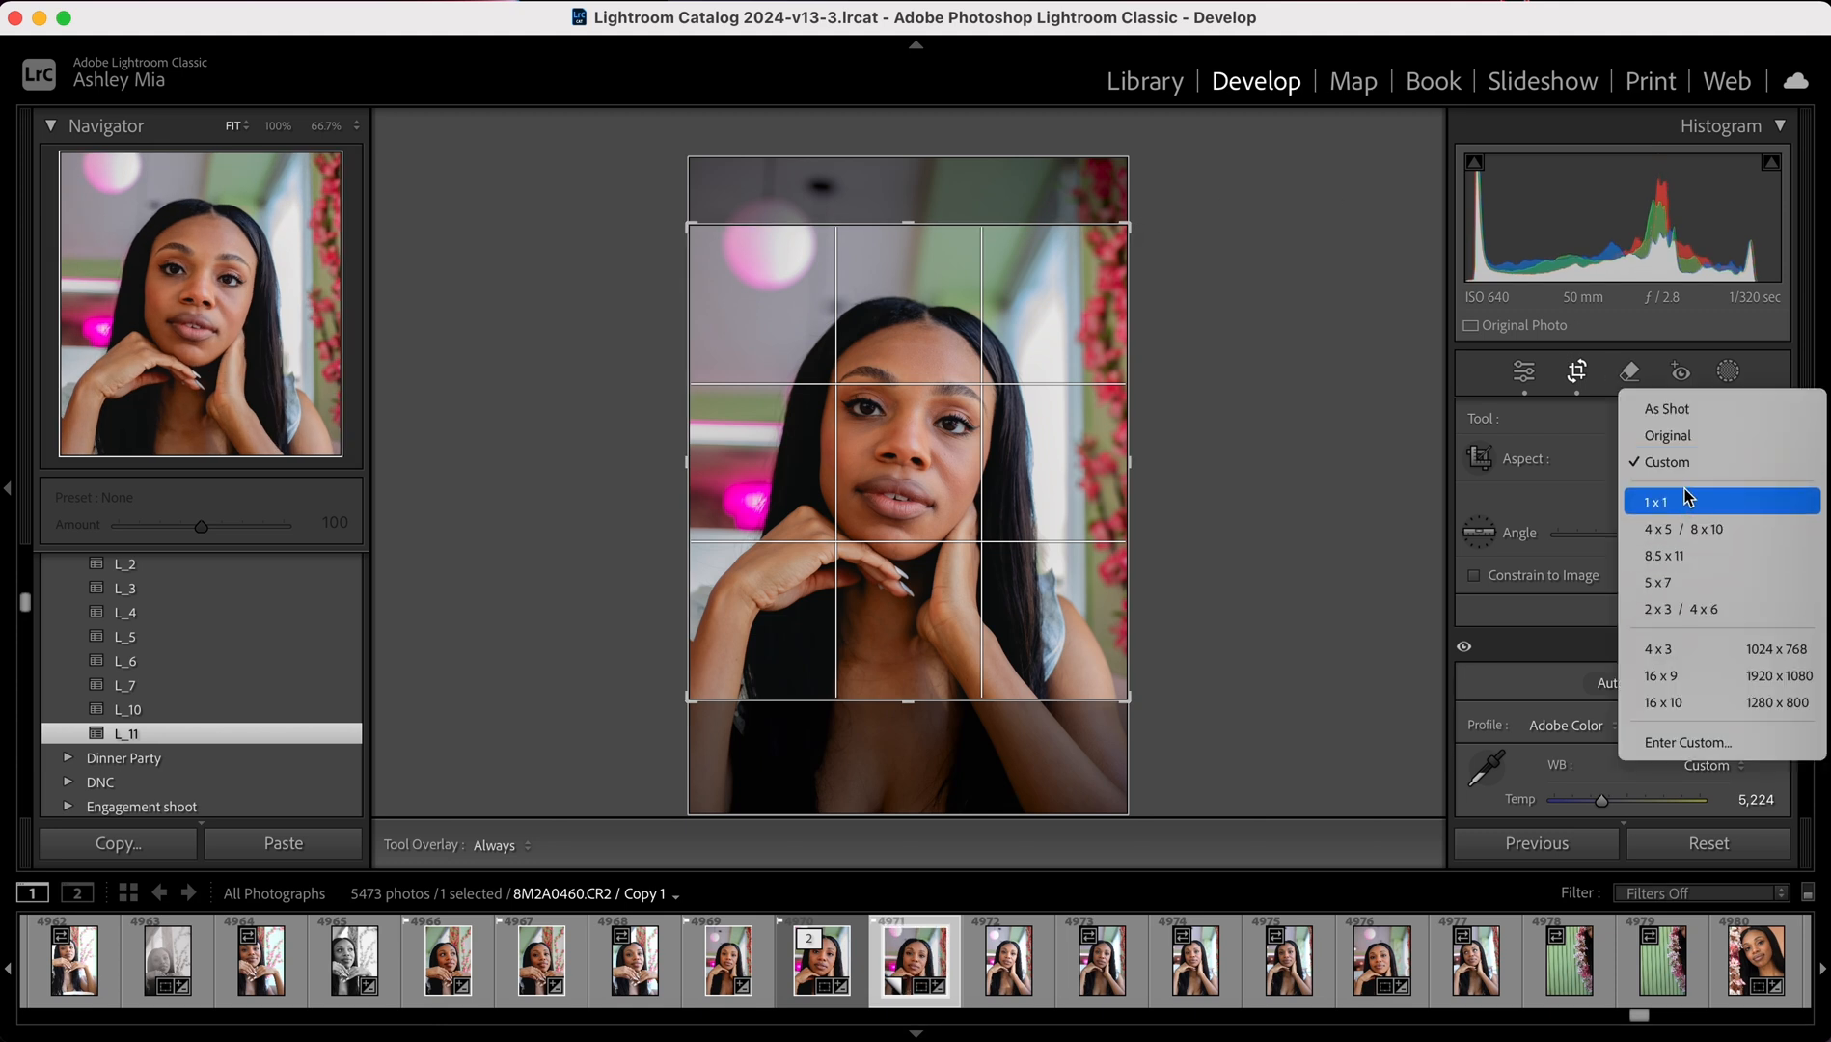
left_click(1690, 742)
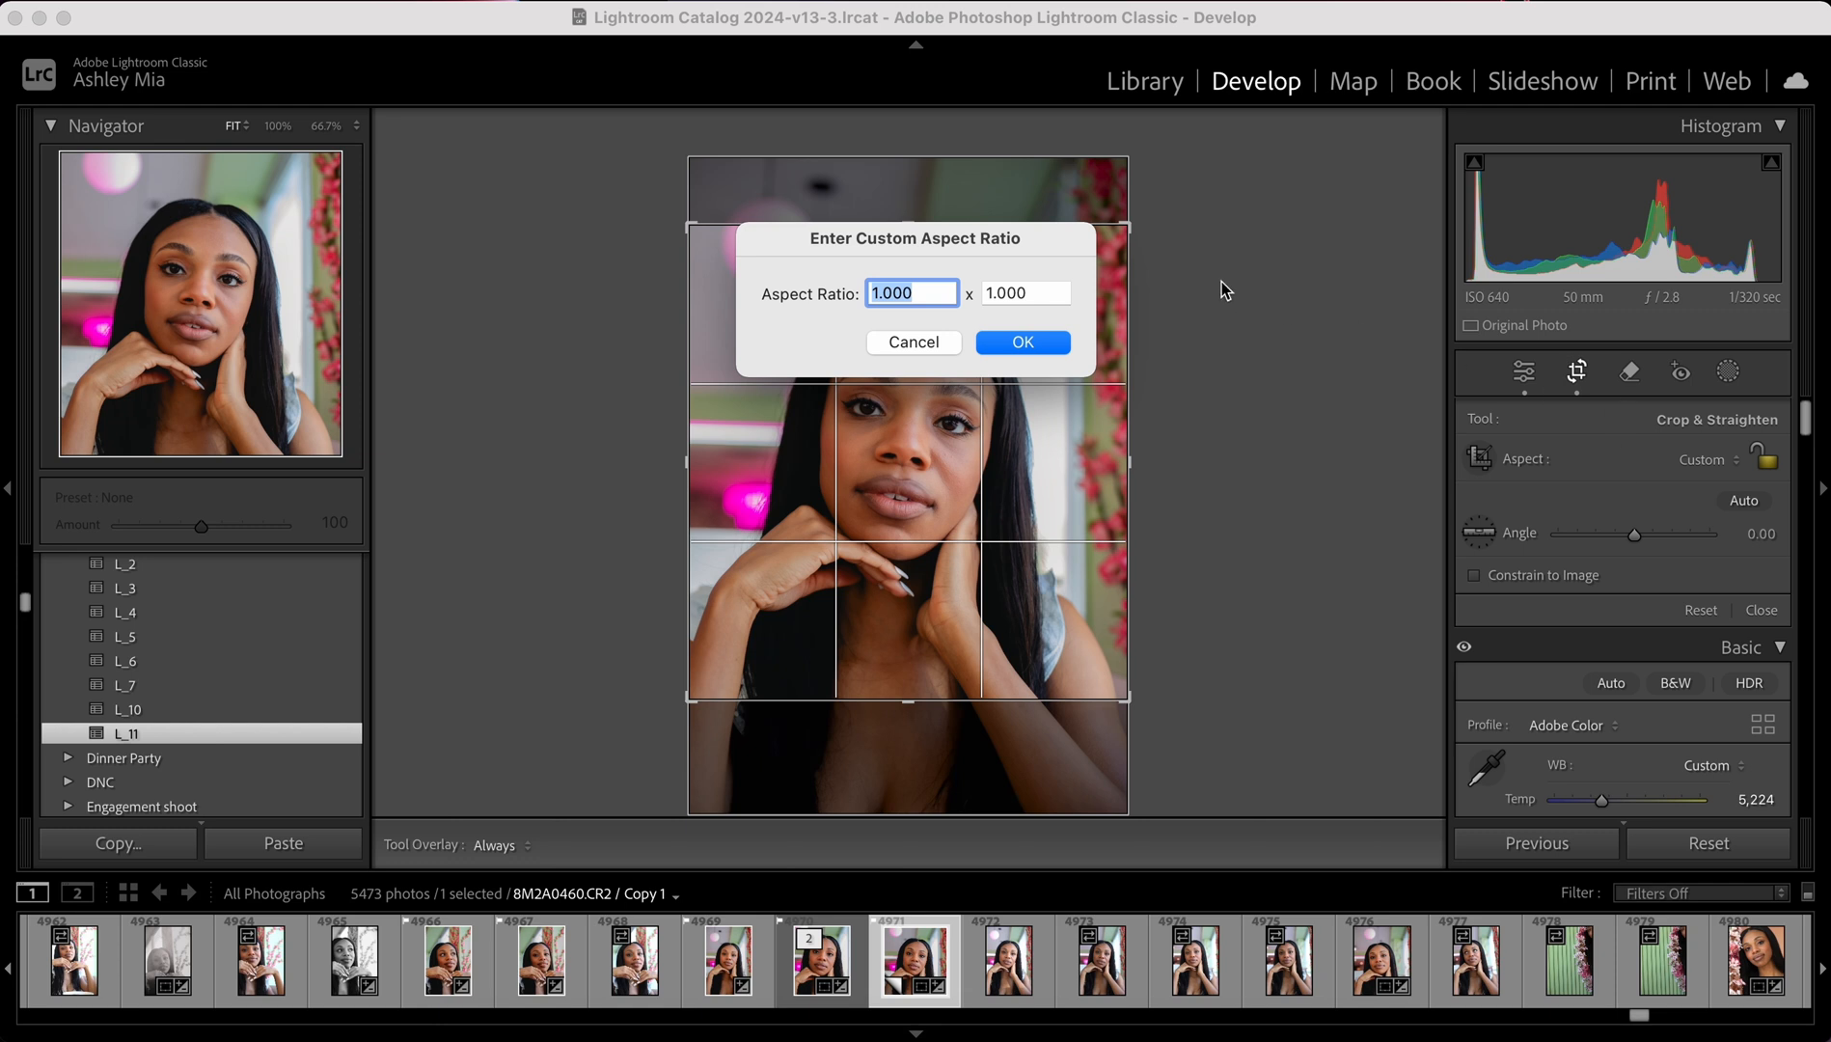
type("1080")
key("Tab")
type("1,3")
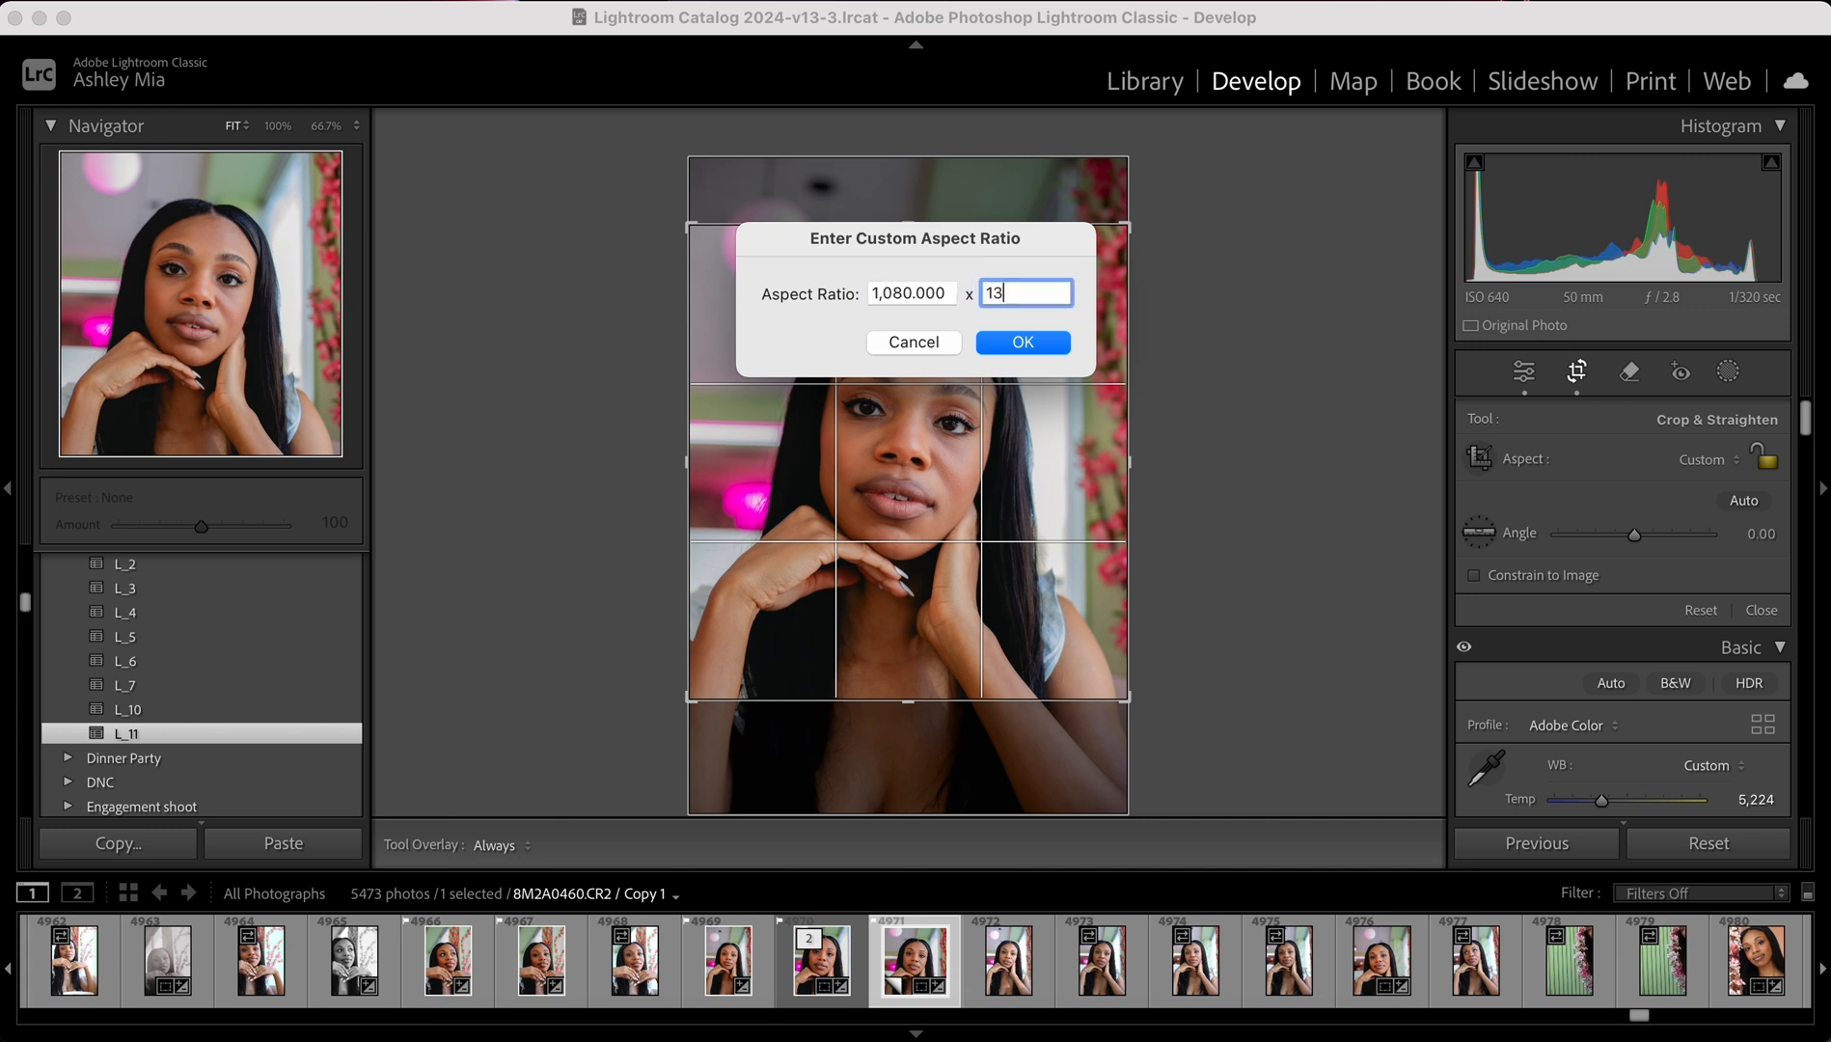
type("50")
left_click(1004, 346)
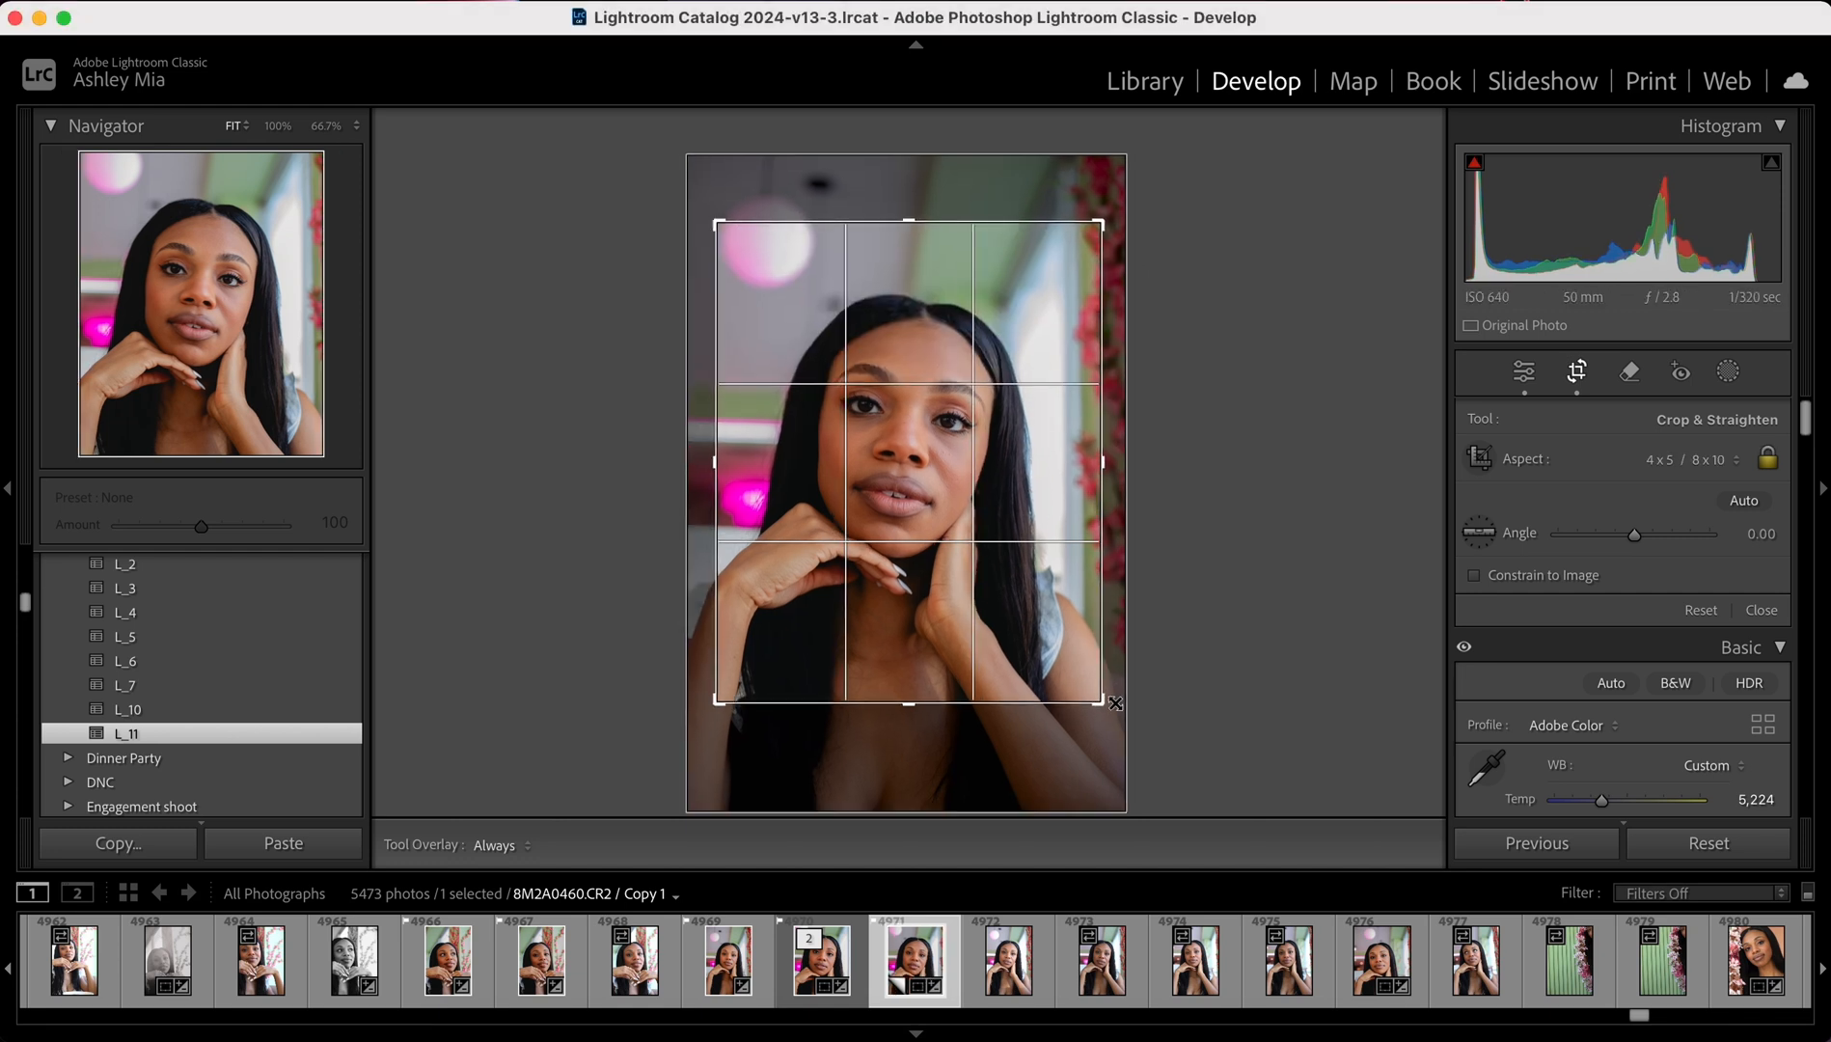
left_click_drag(1116, 703, 1129, 733)
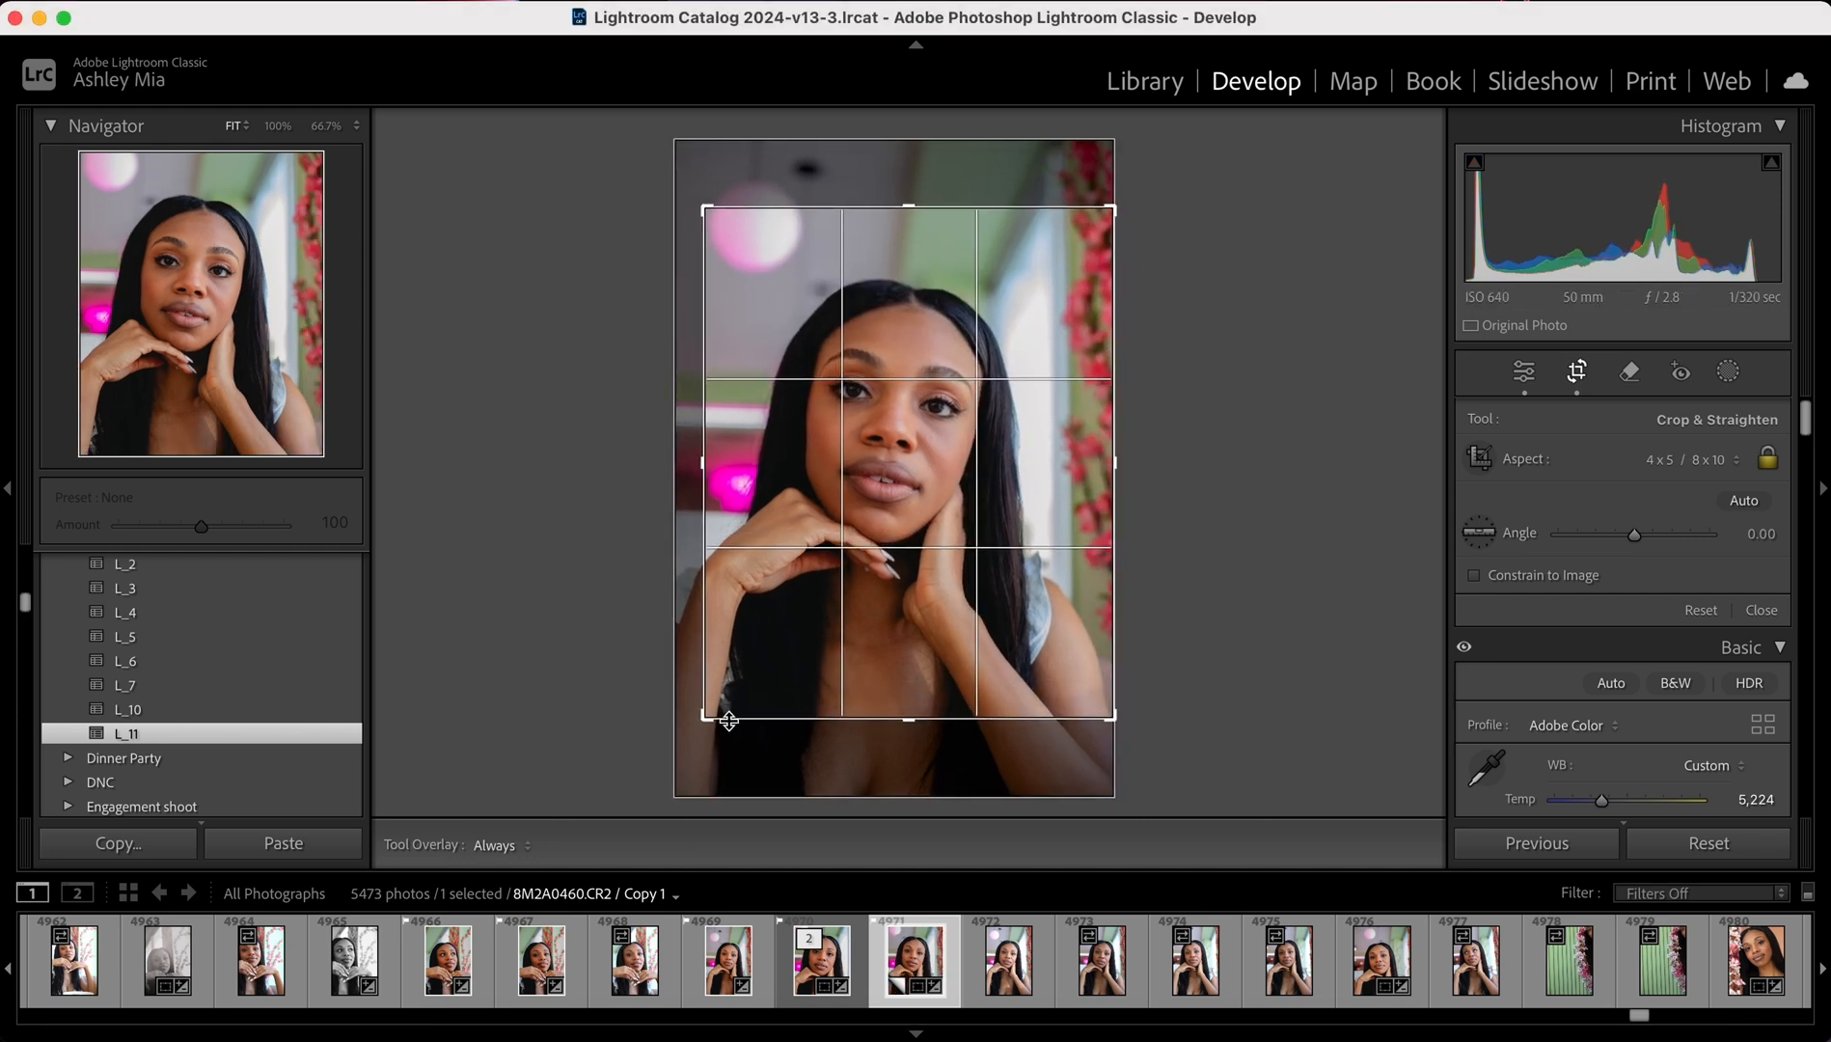
- Resize and reposition the 4 x 5 / 8 x 10 crop around the woman's head, hands and shoulders, and apply it
left_click_drag(705, 719, 654, 740)
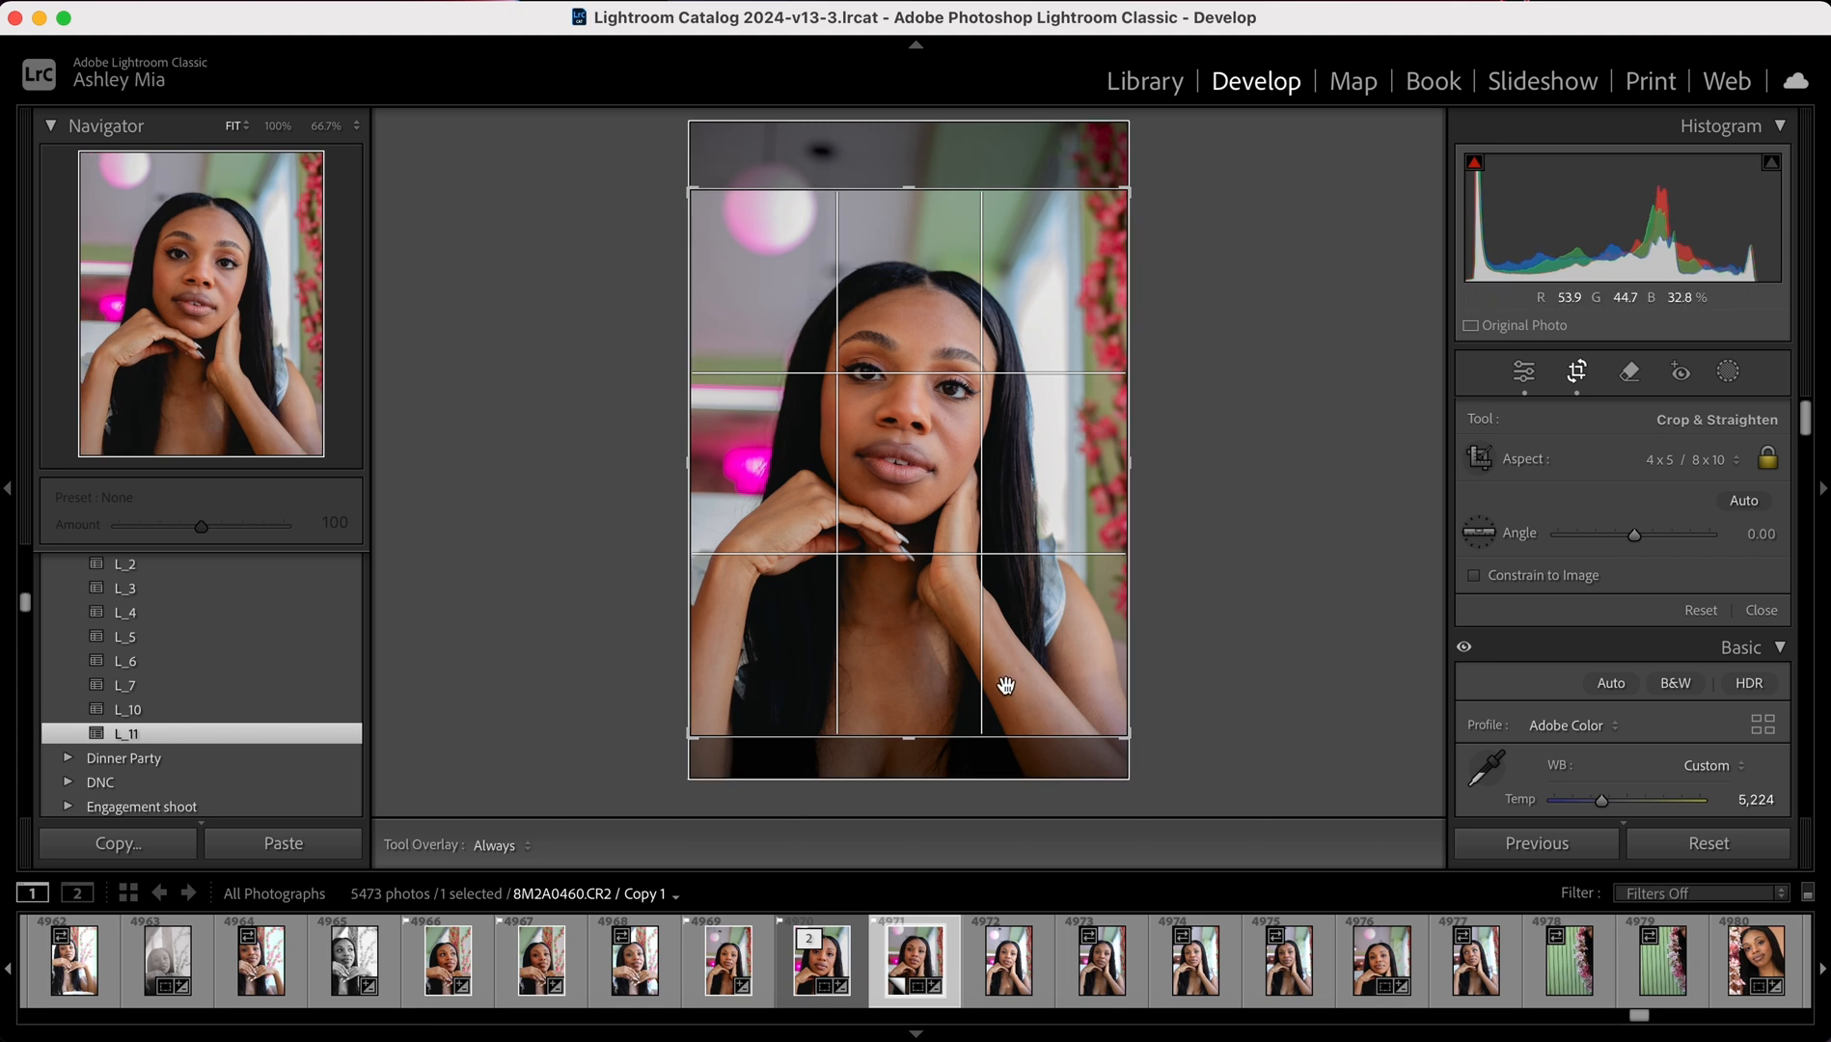
left_click_drag(1006, 685, 971, 635)
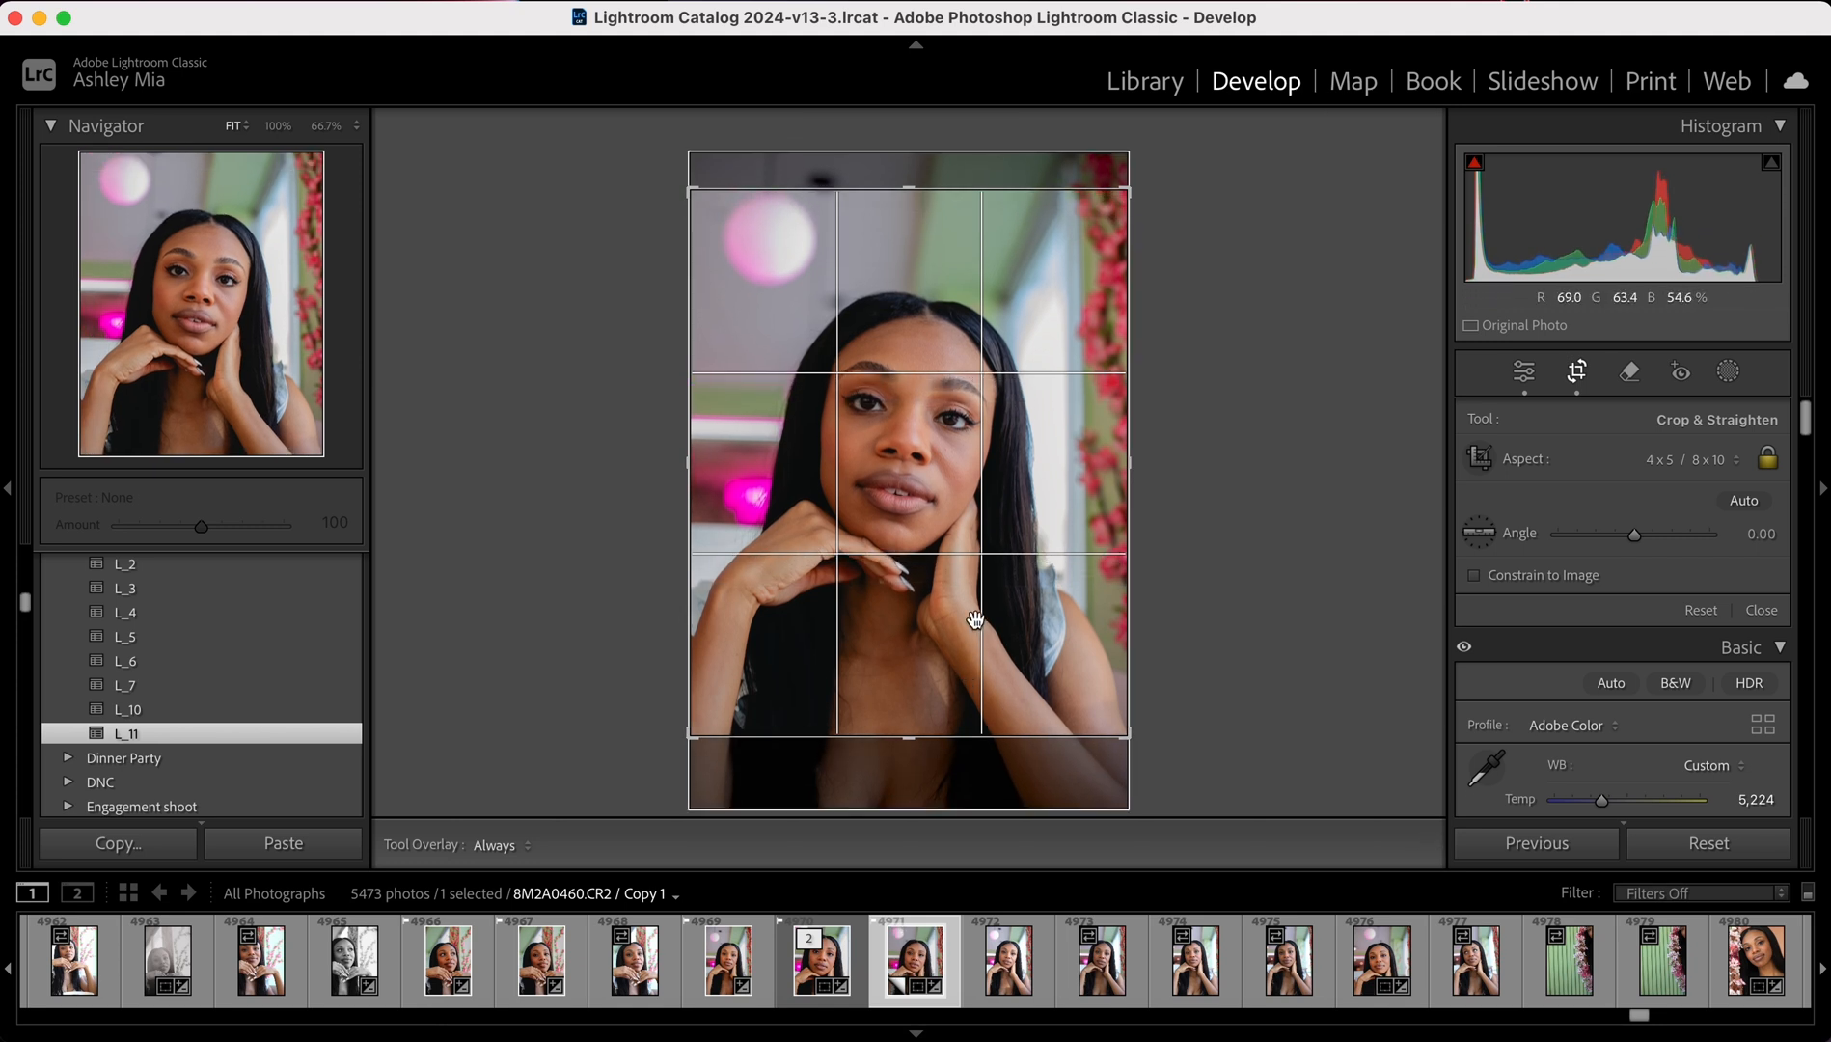
left_click_drag(1126, 735, 1107, 715)
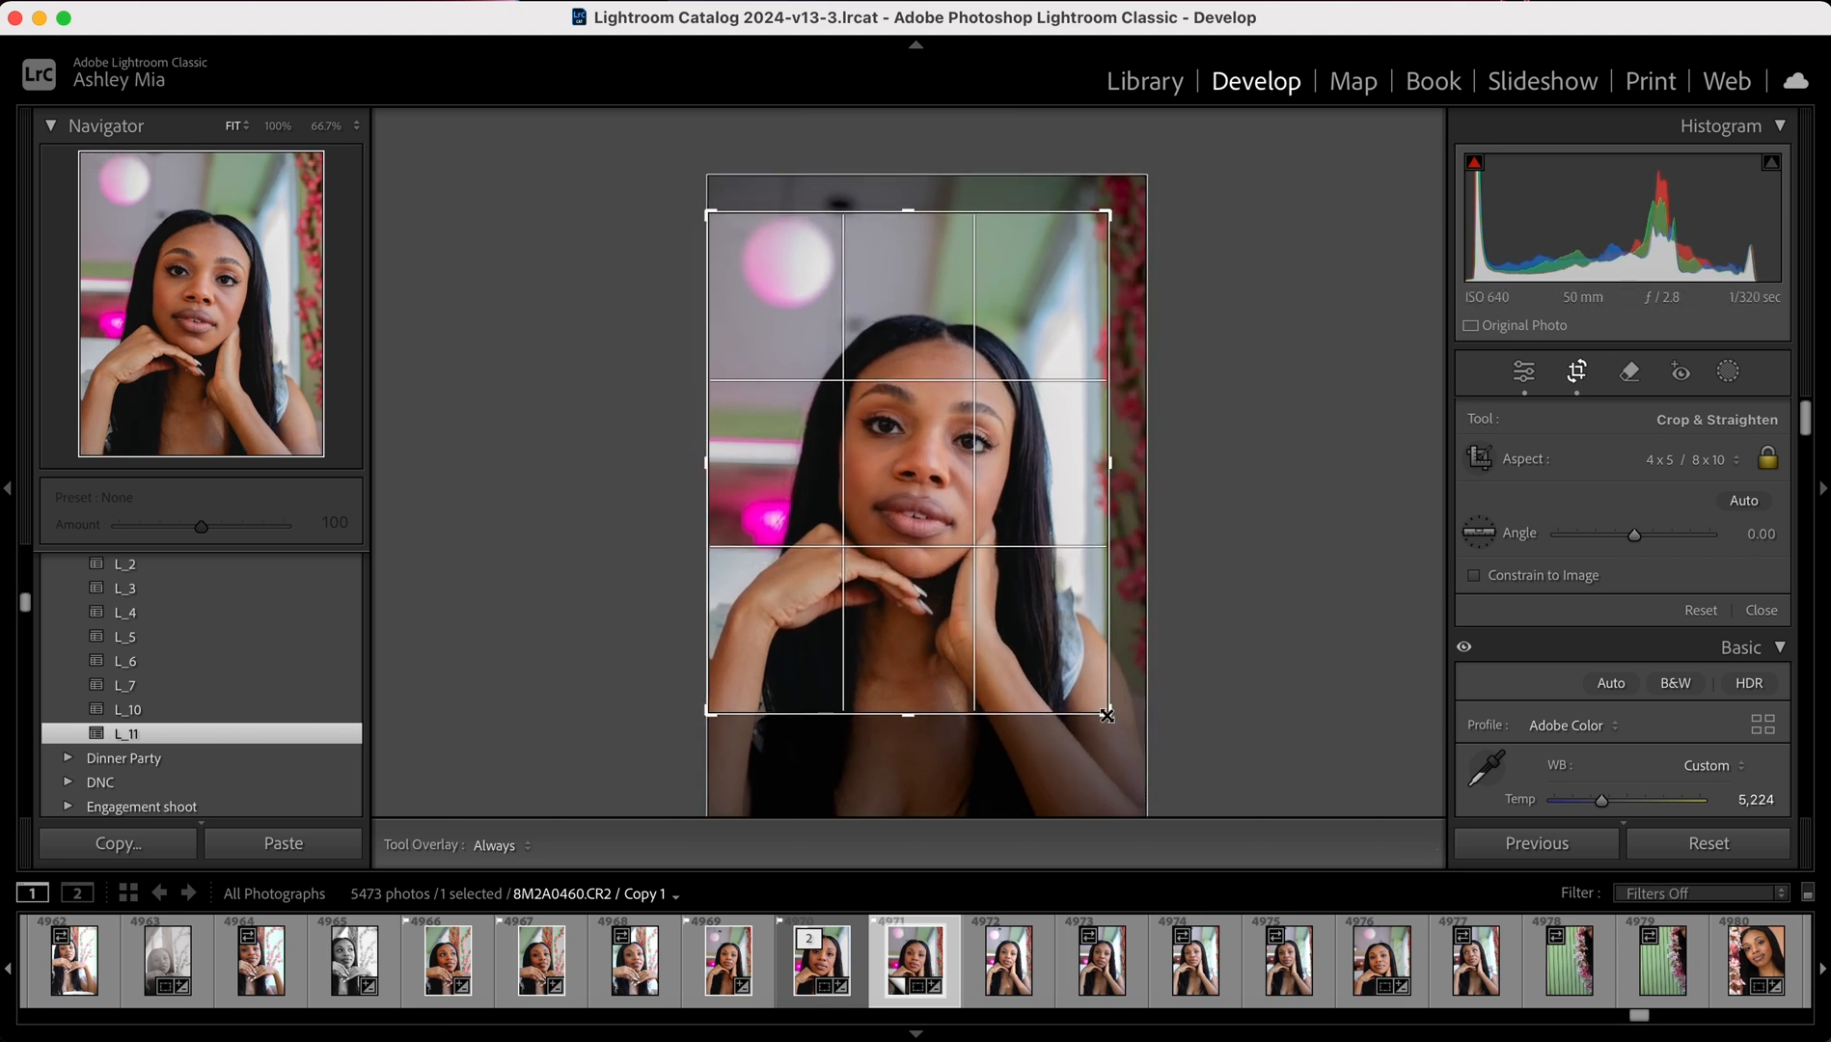
left_click_drag(991, 600, 976, 562)
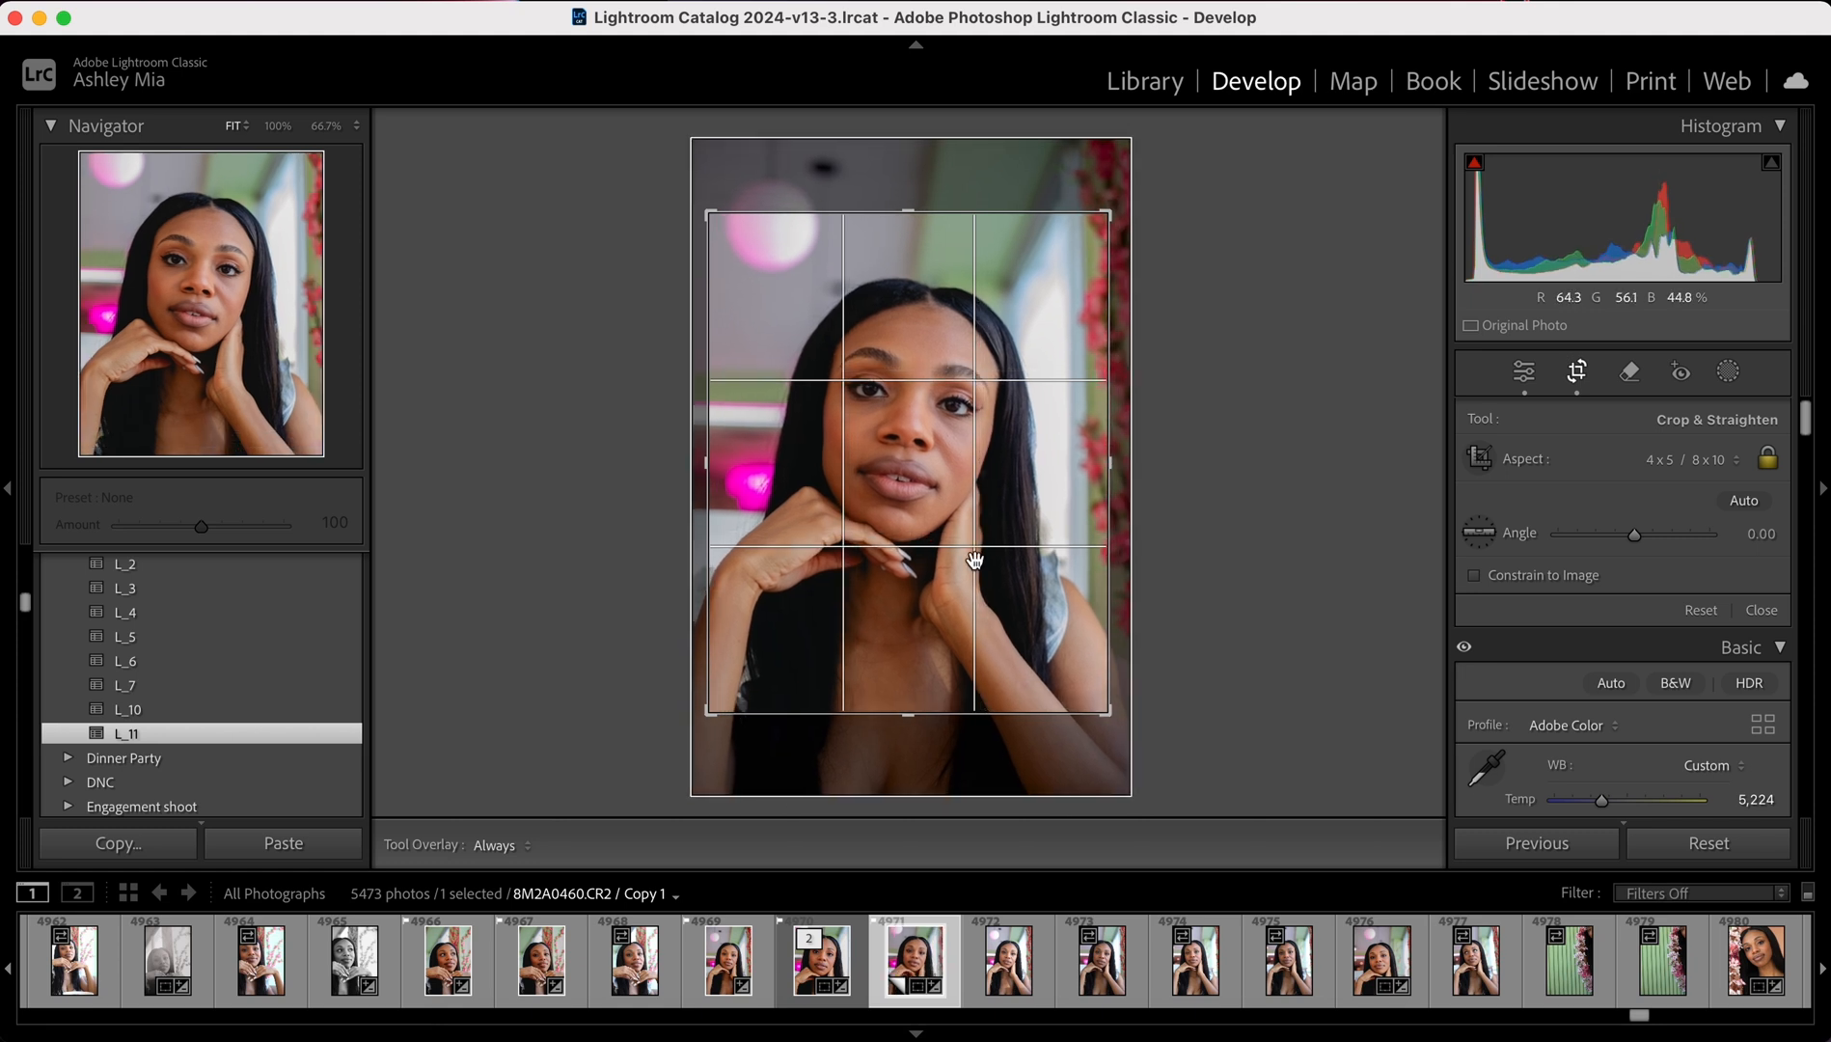
left_click_drag(714, 714, 720, 706)
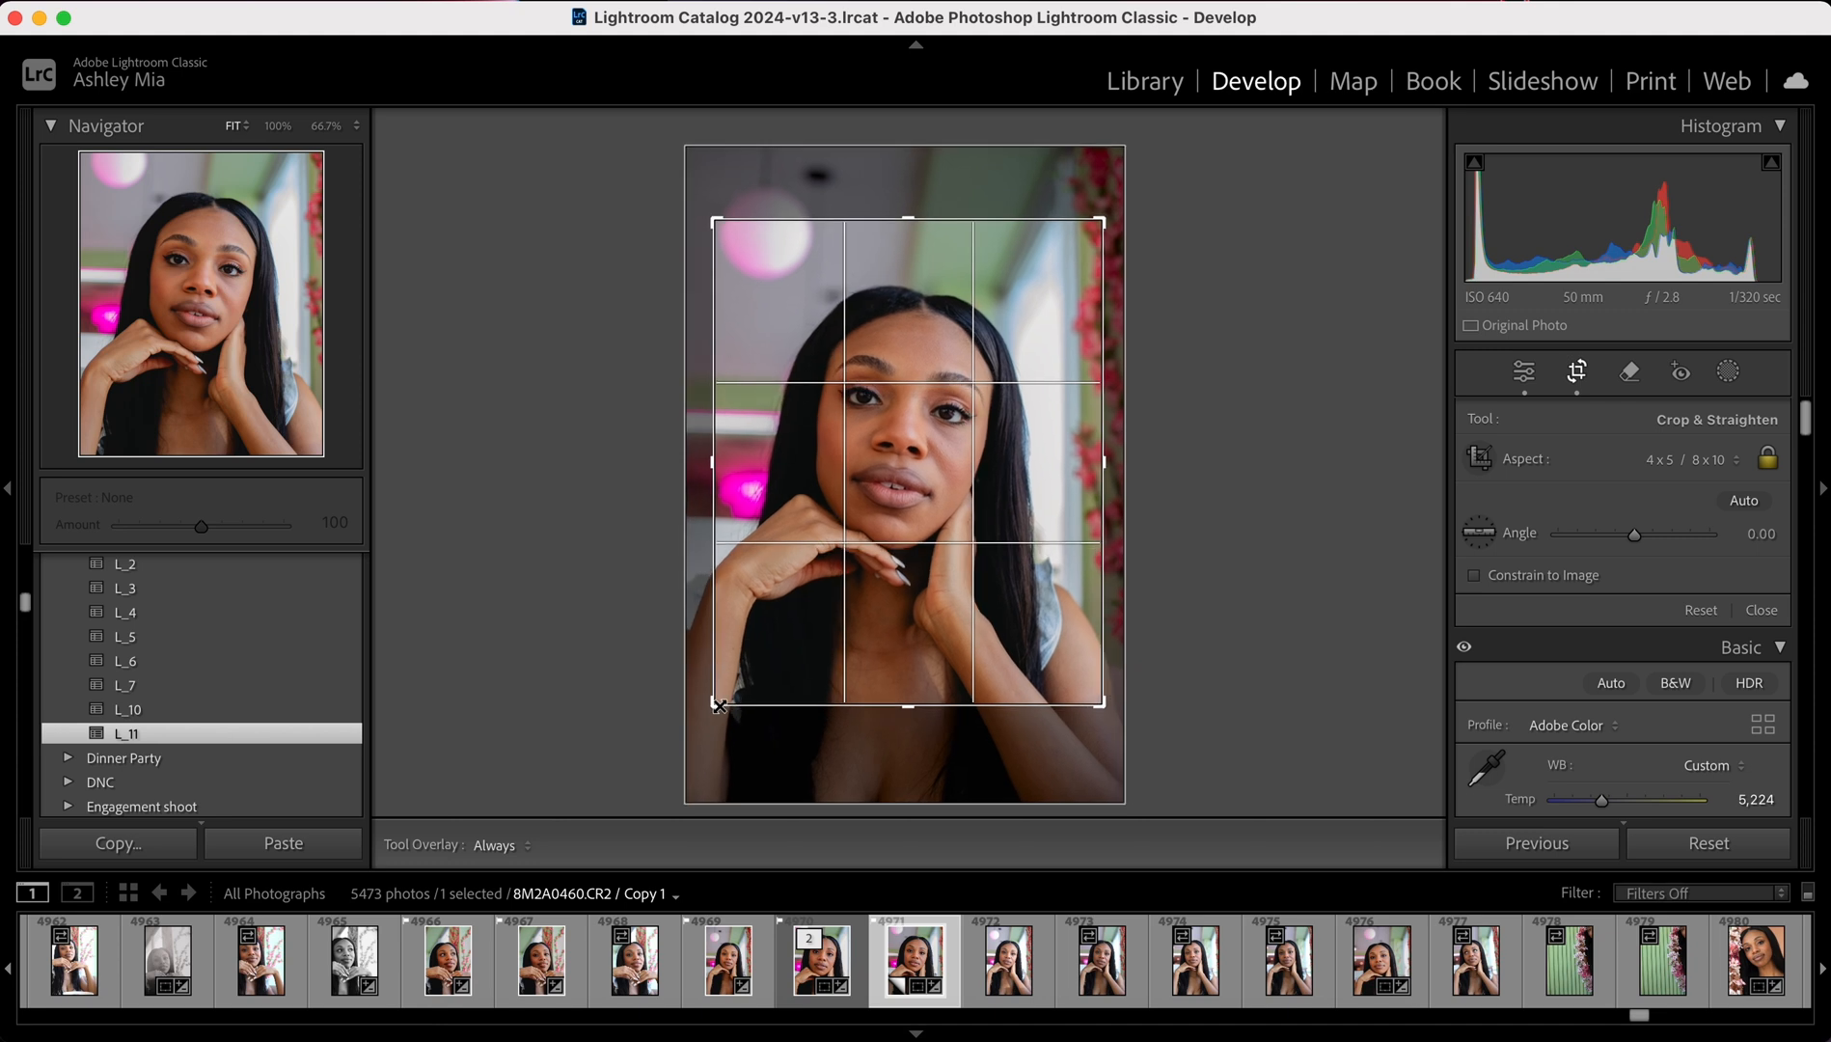
left_click_drag(877, 604, 932, 578)
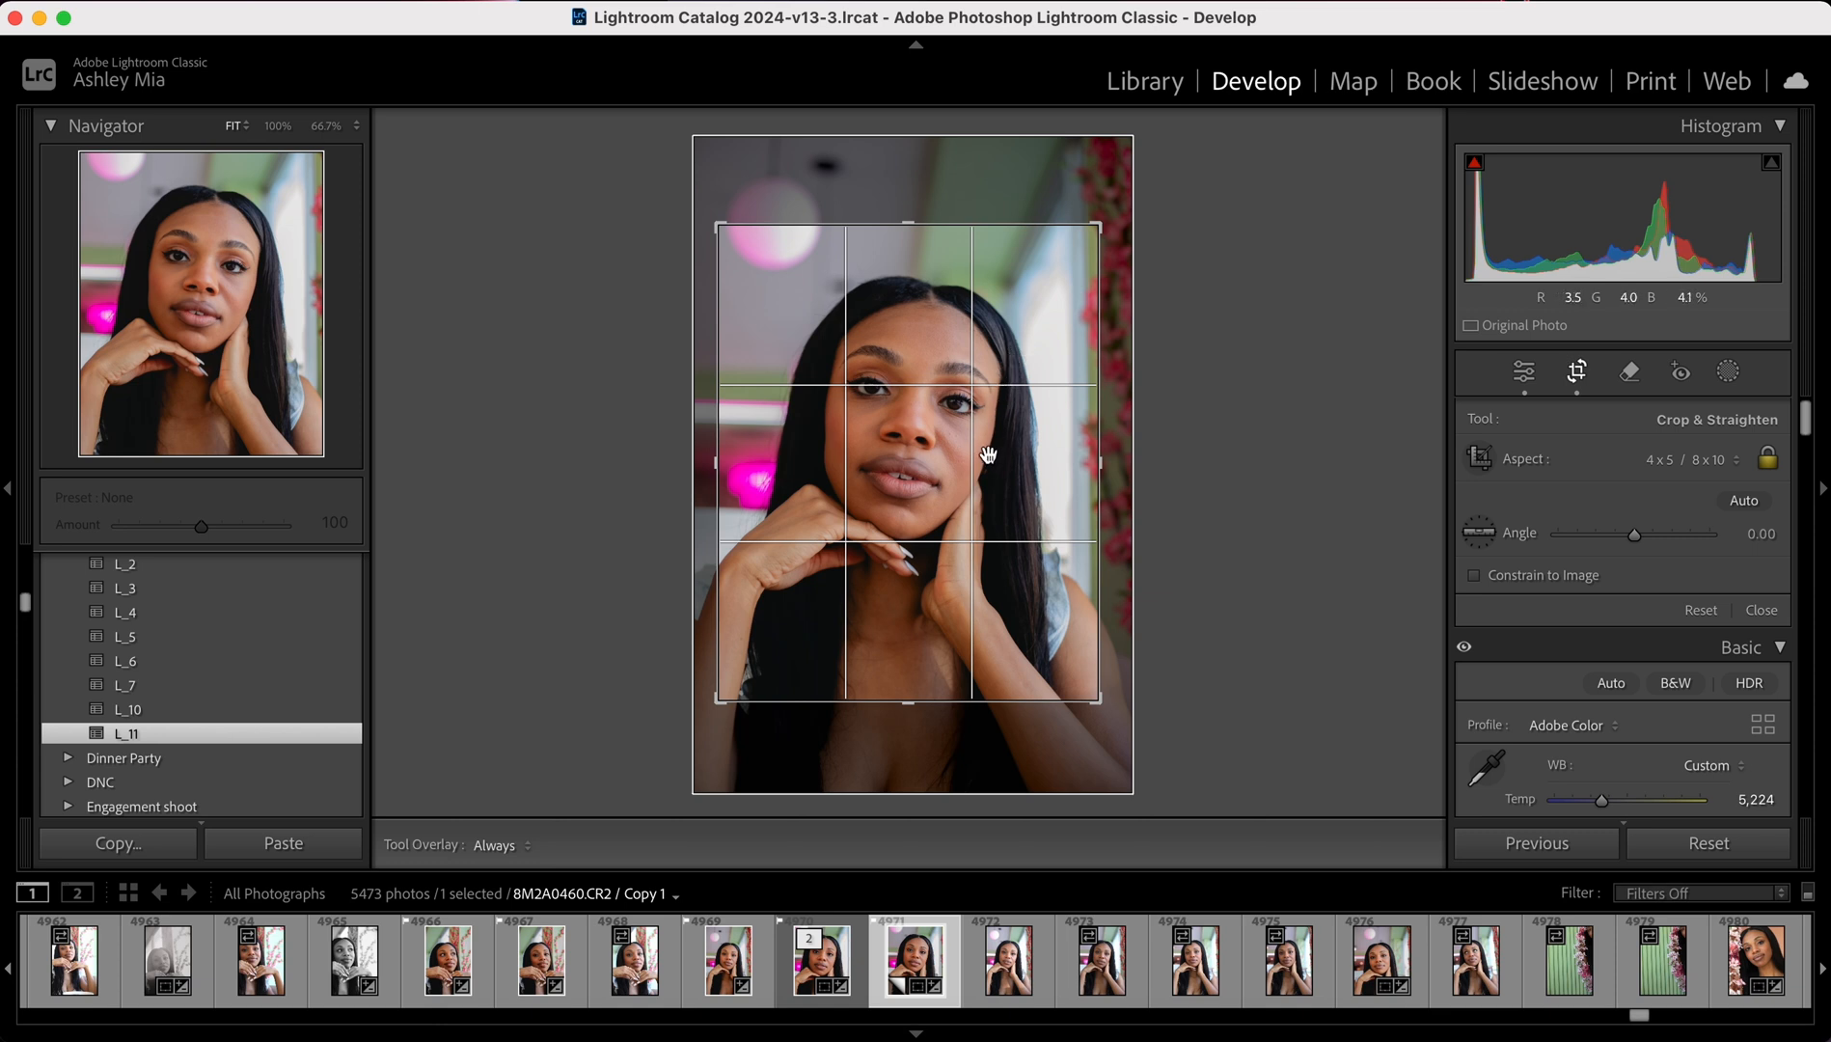
left_click_drag(988, 454, 989, 455)
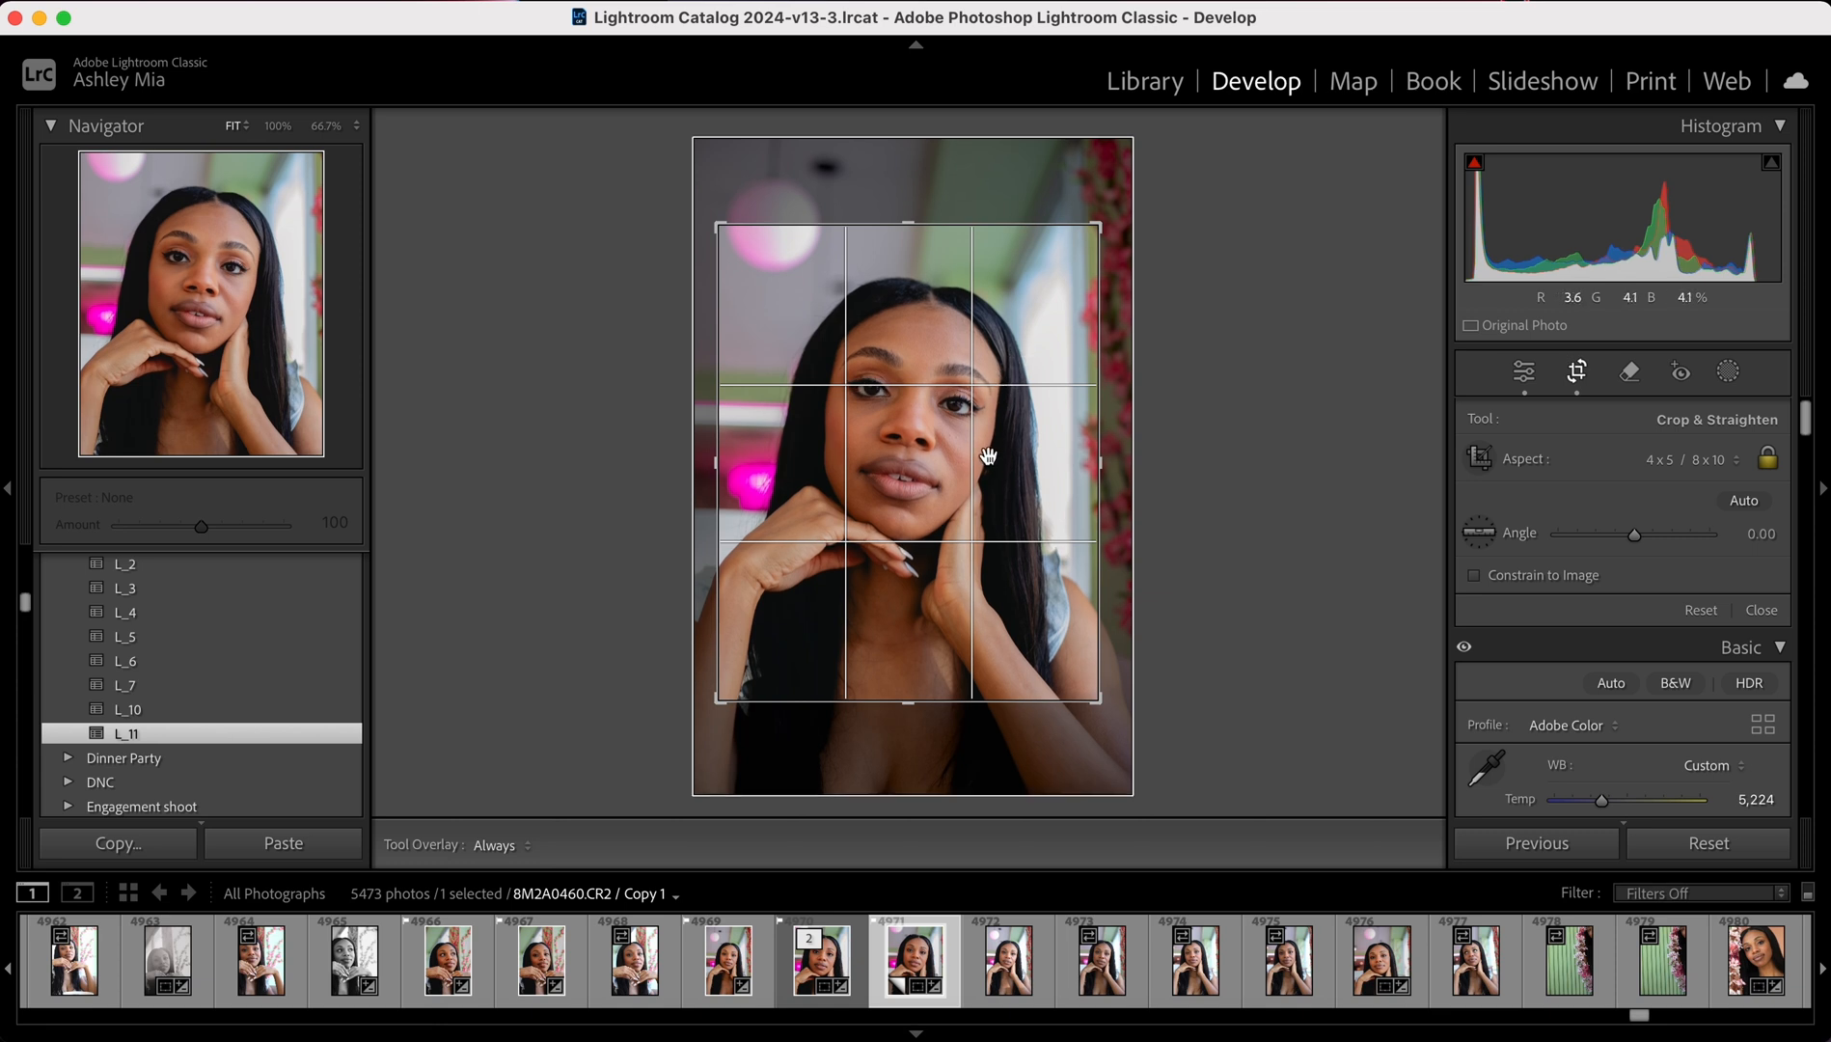
key("Return")
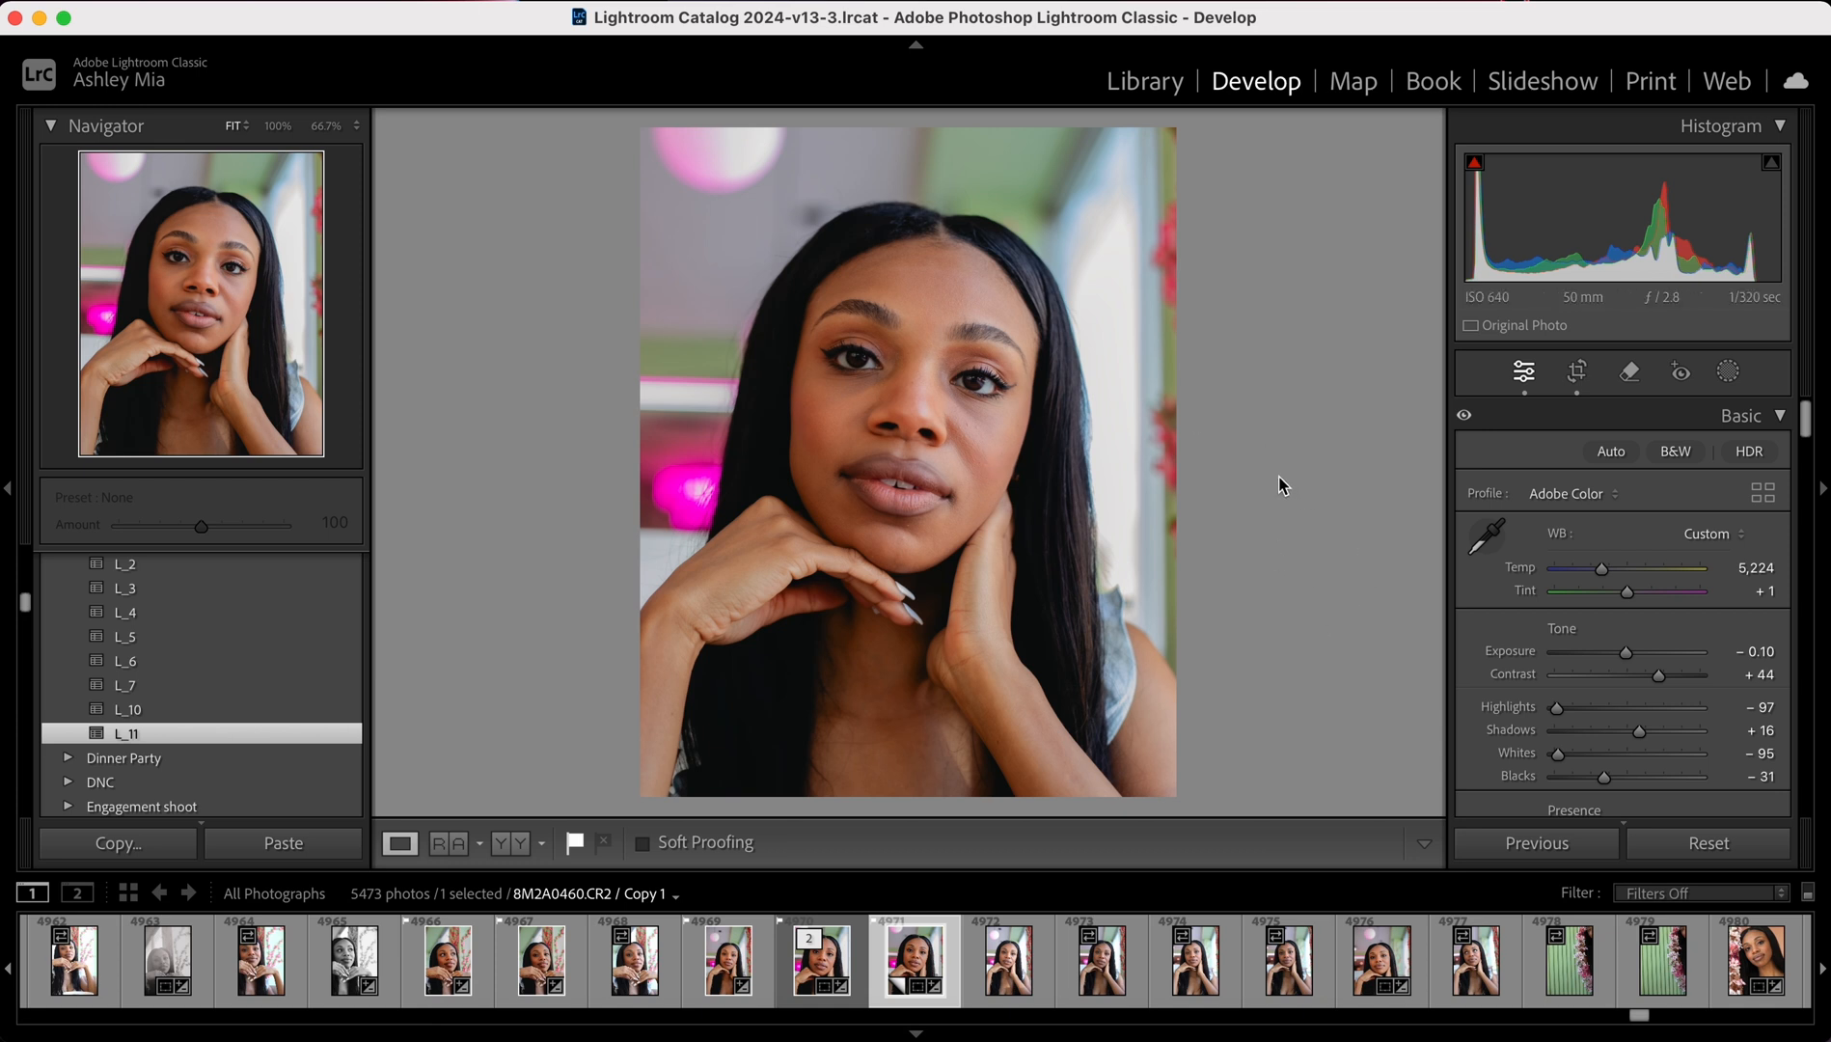
- Start a new Brush mask with Auto Mask on and choose the Soften Skin (Lite) effect preset
left_click(1728, 374)
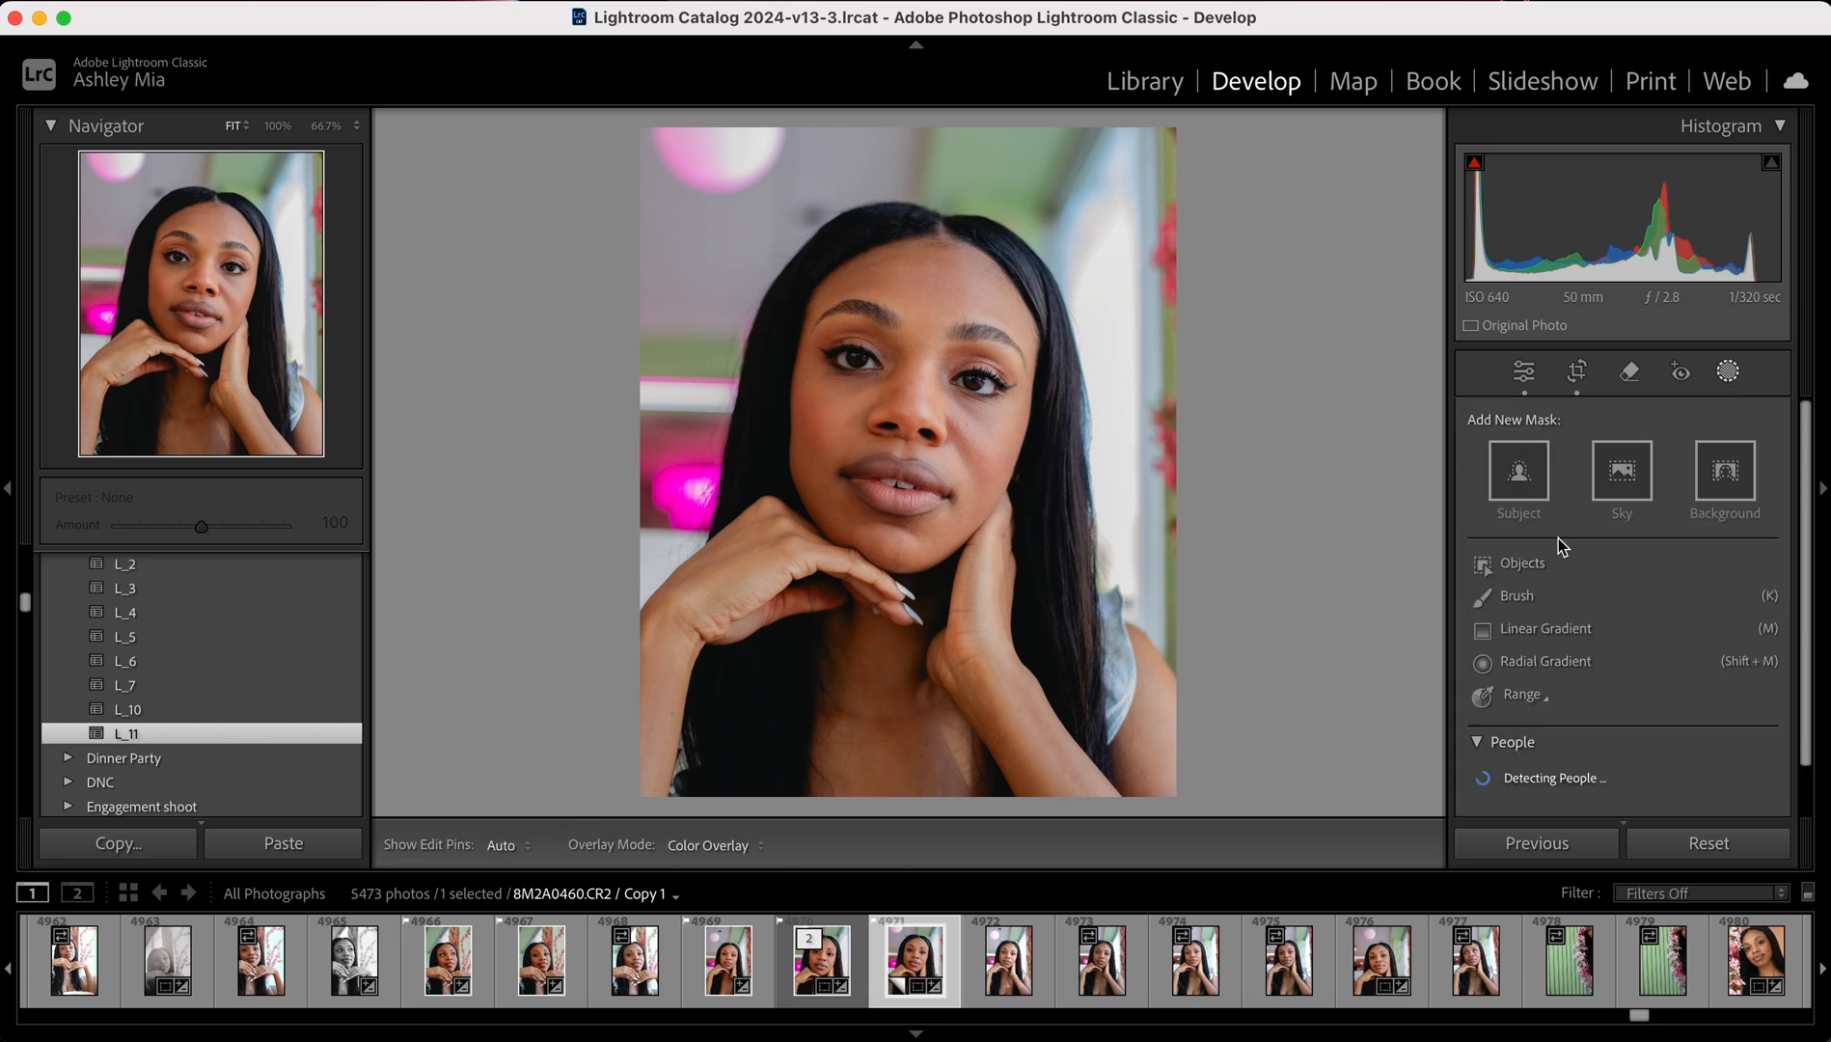
left_click(1517, 596)
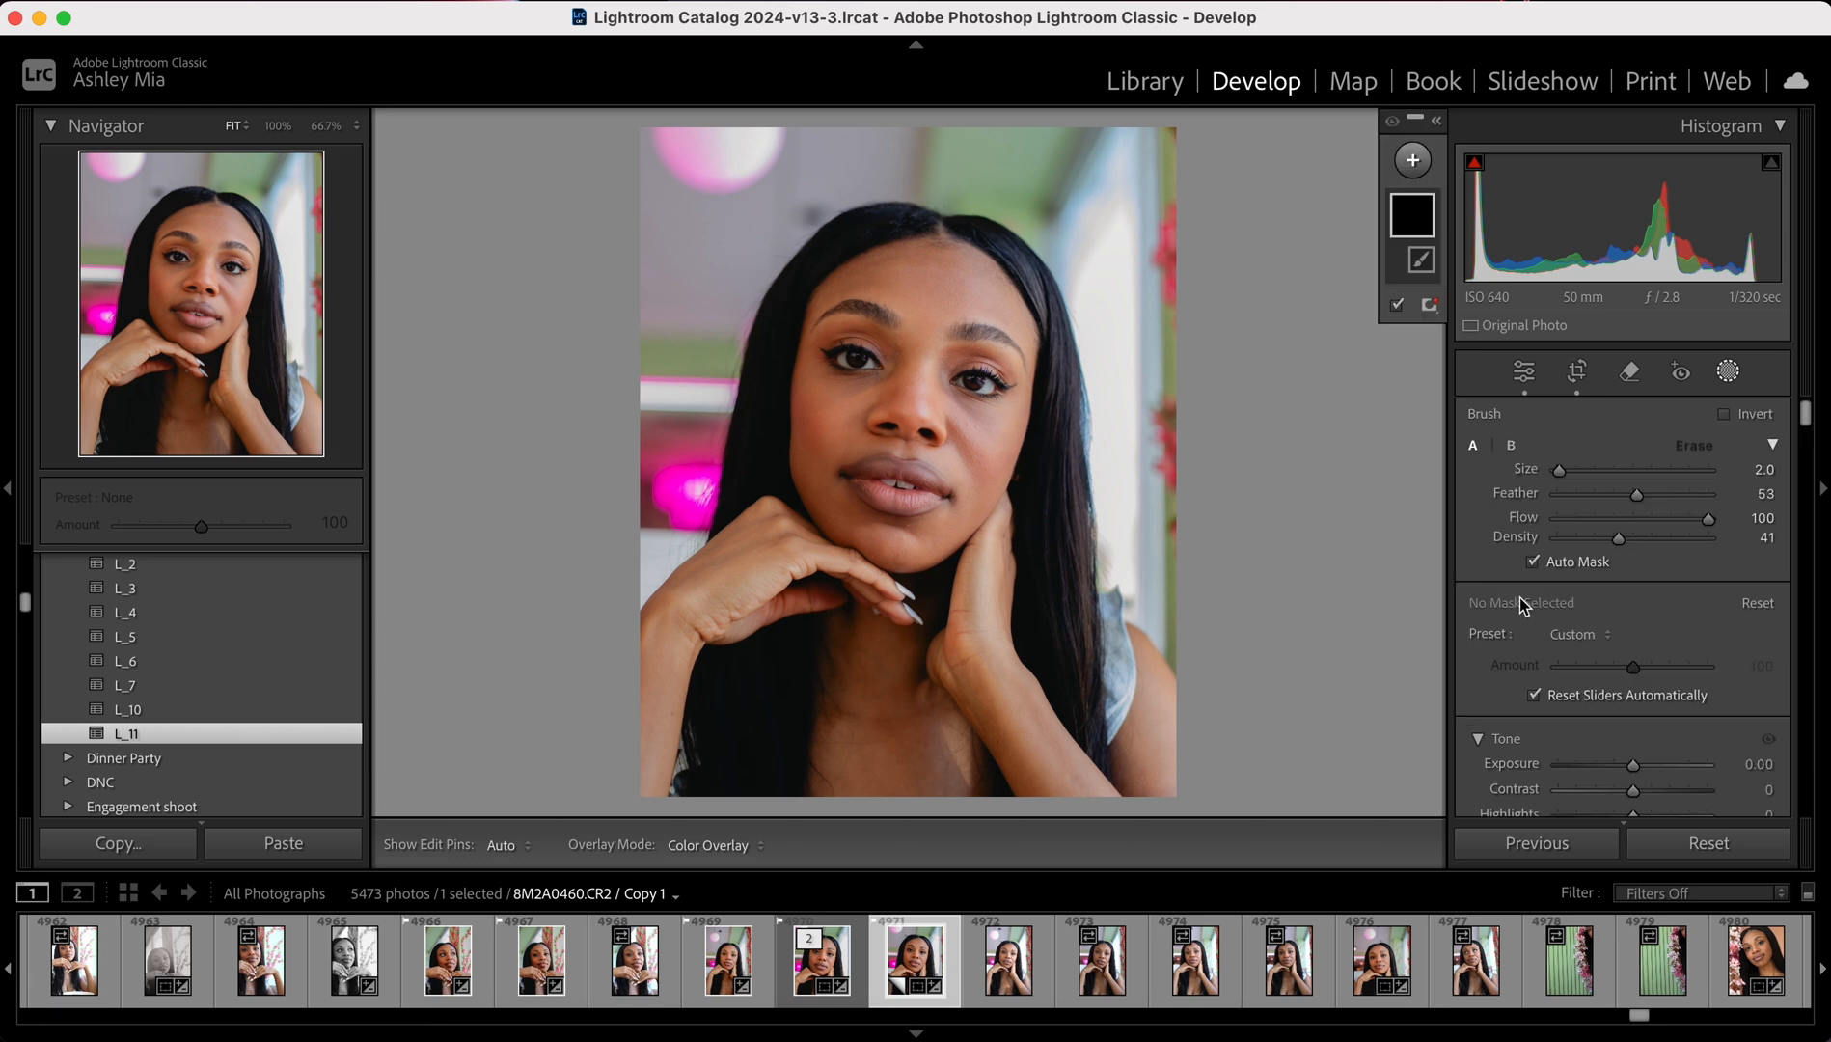
left_click(1415, 162)
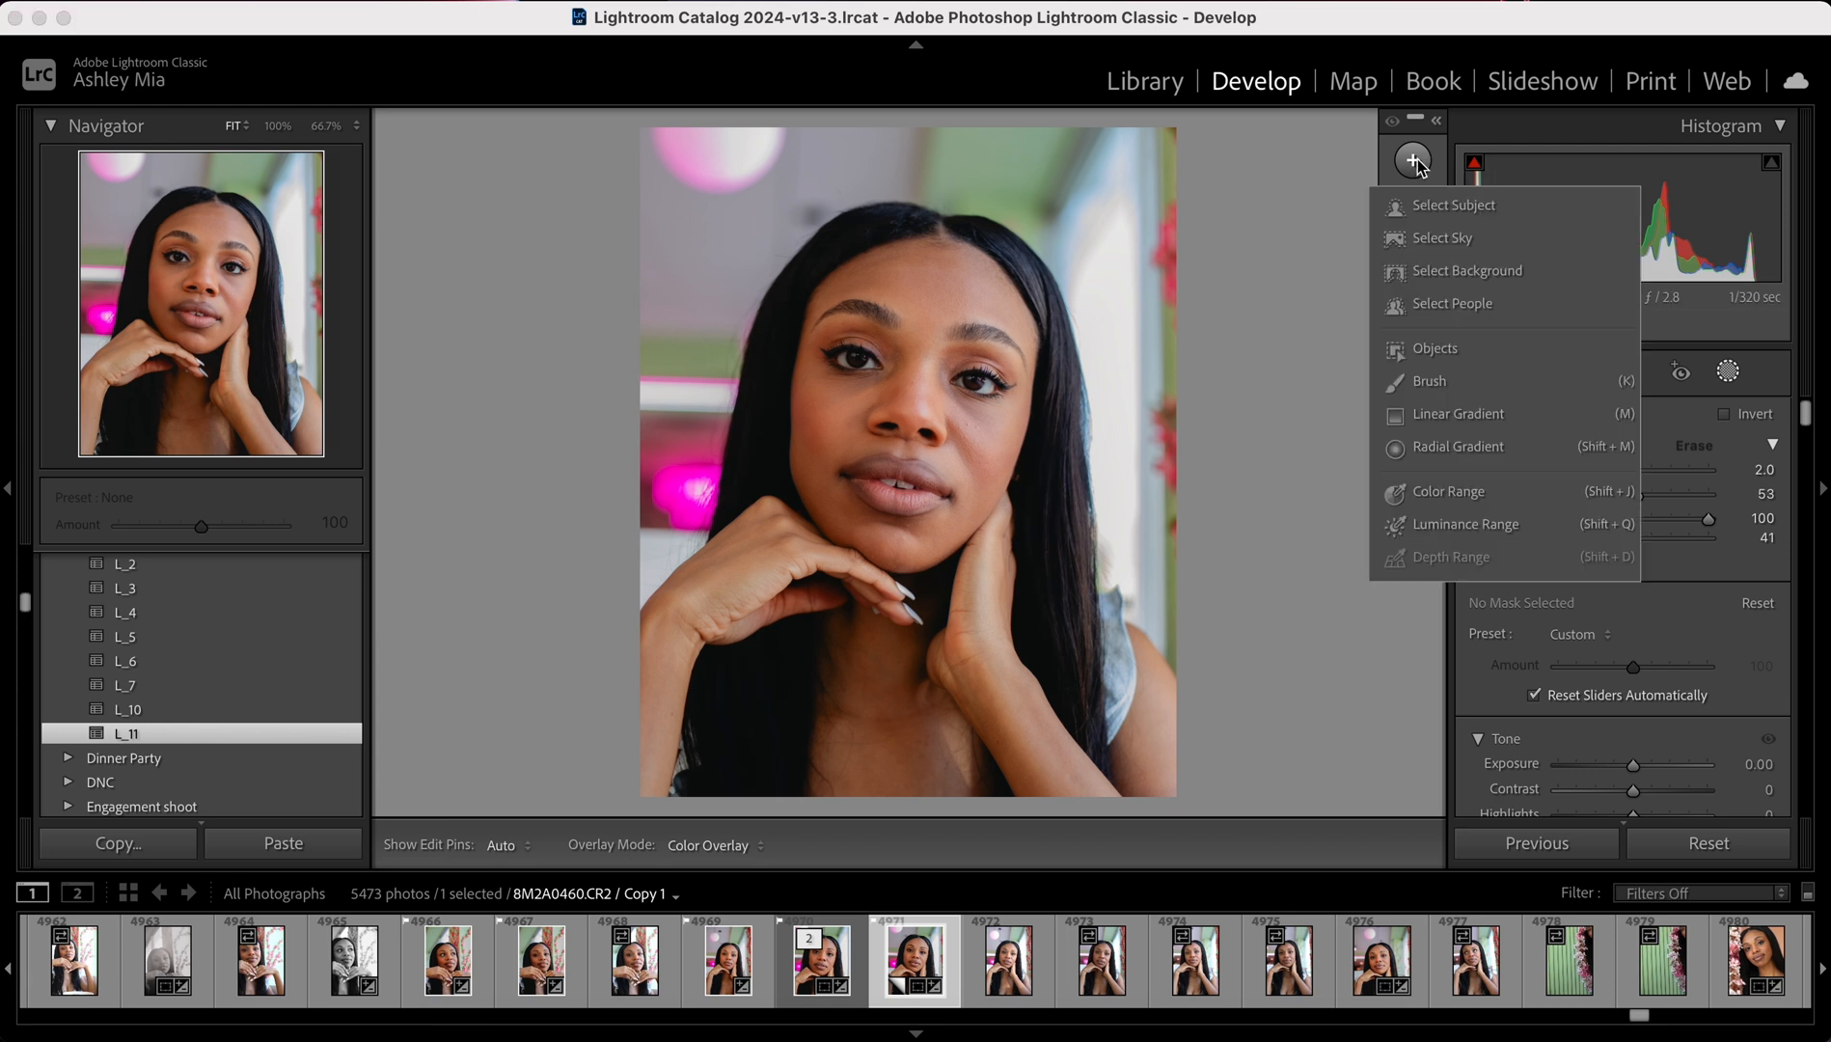
left_click(1436, 382)
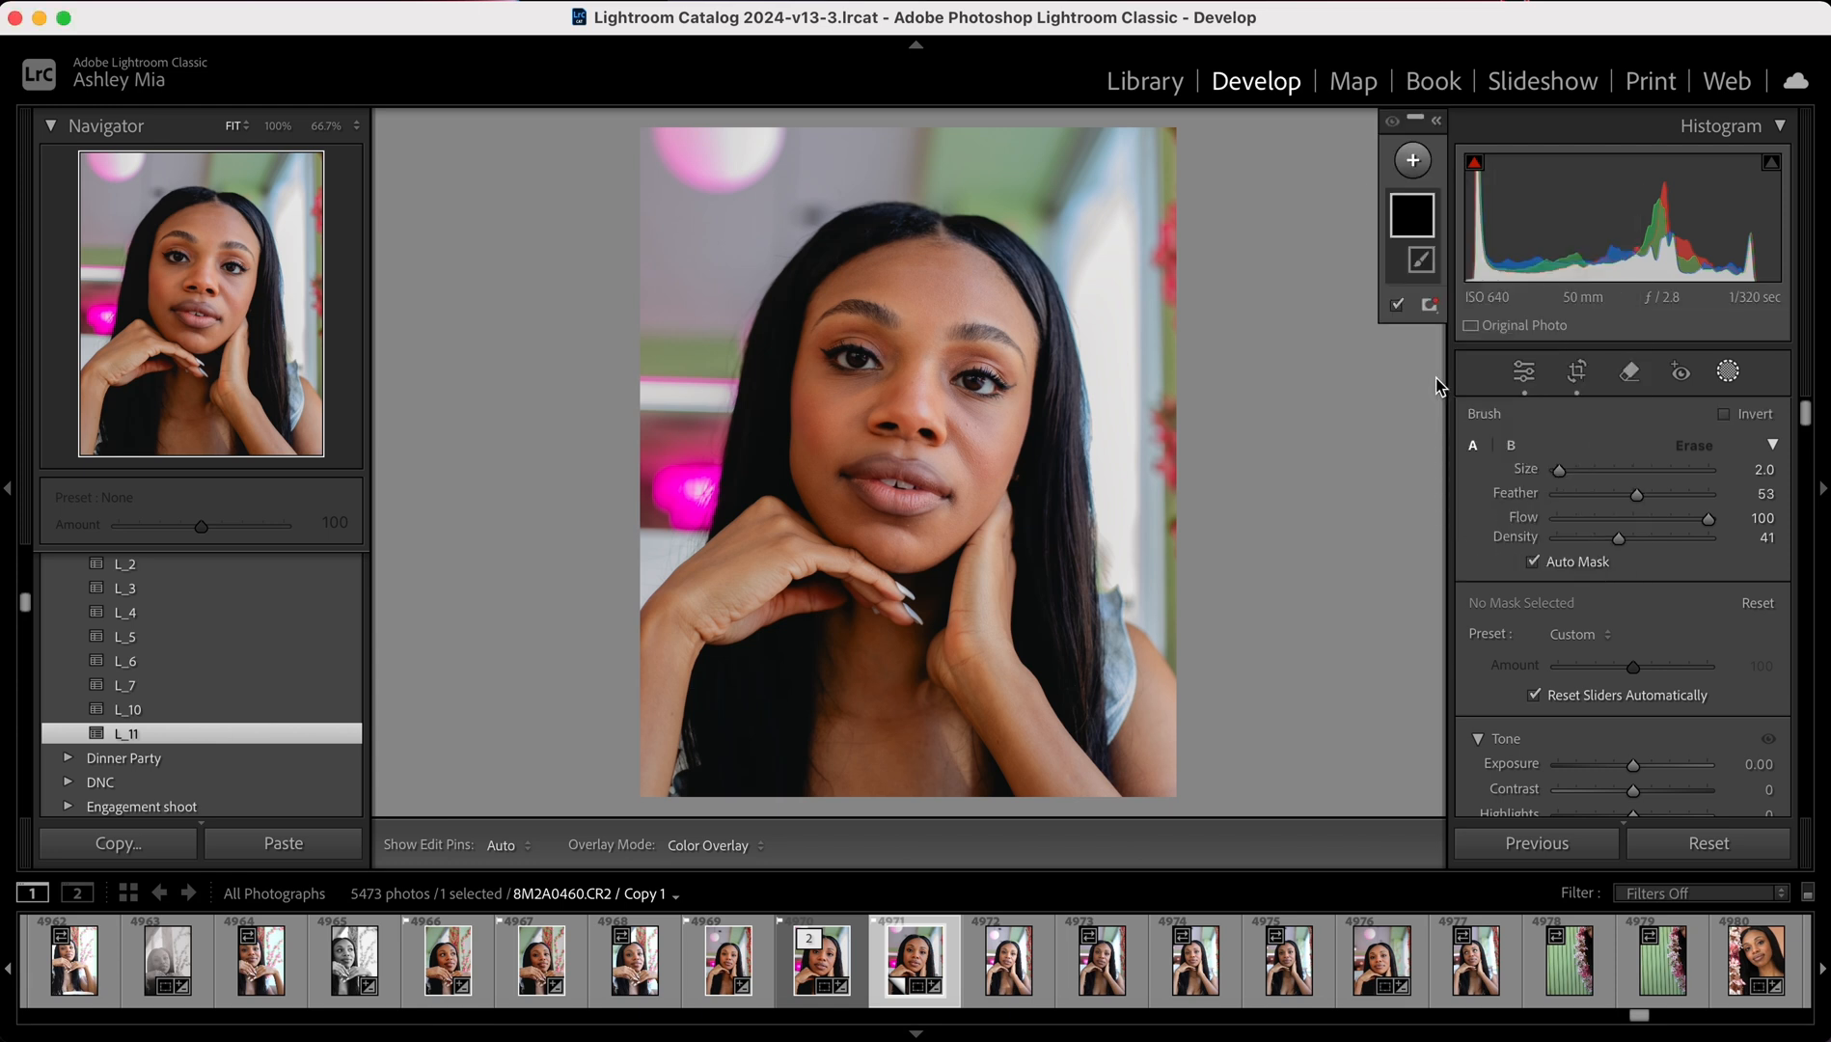
scroll(1621, 594, "down", 2)
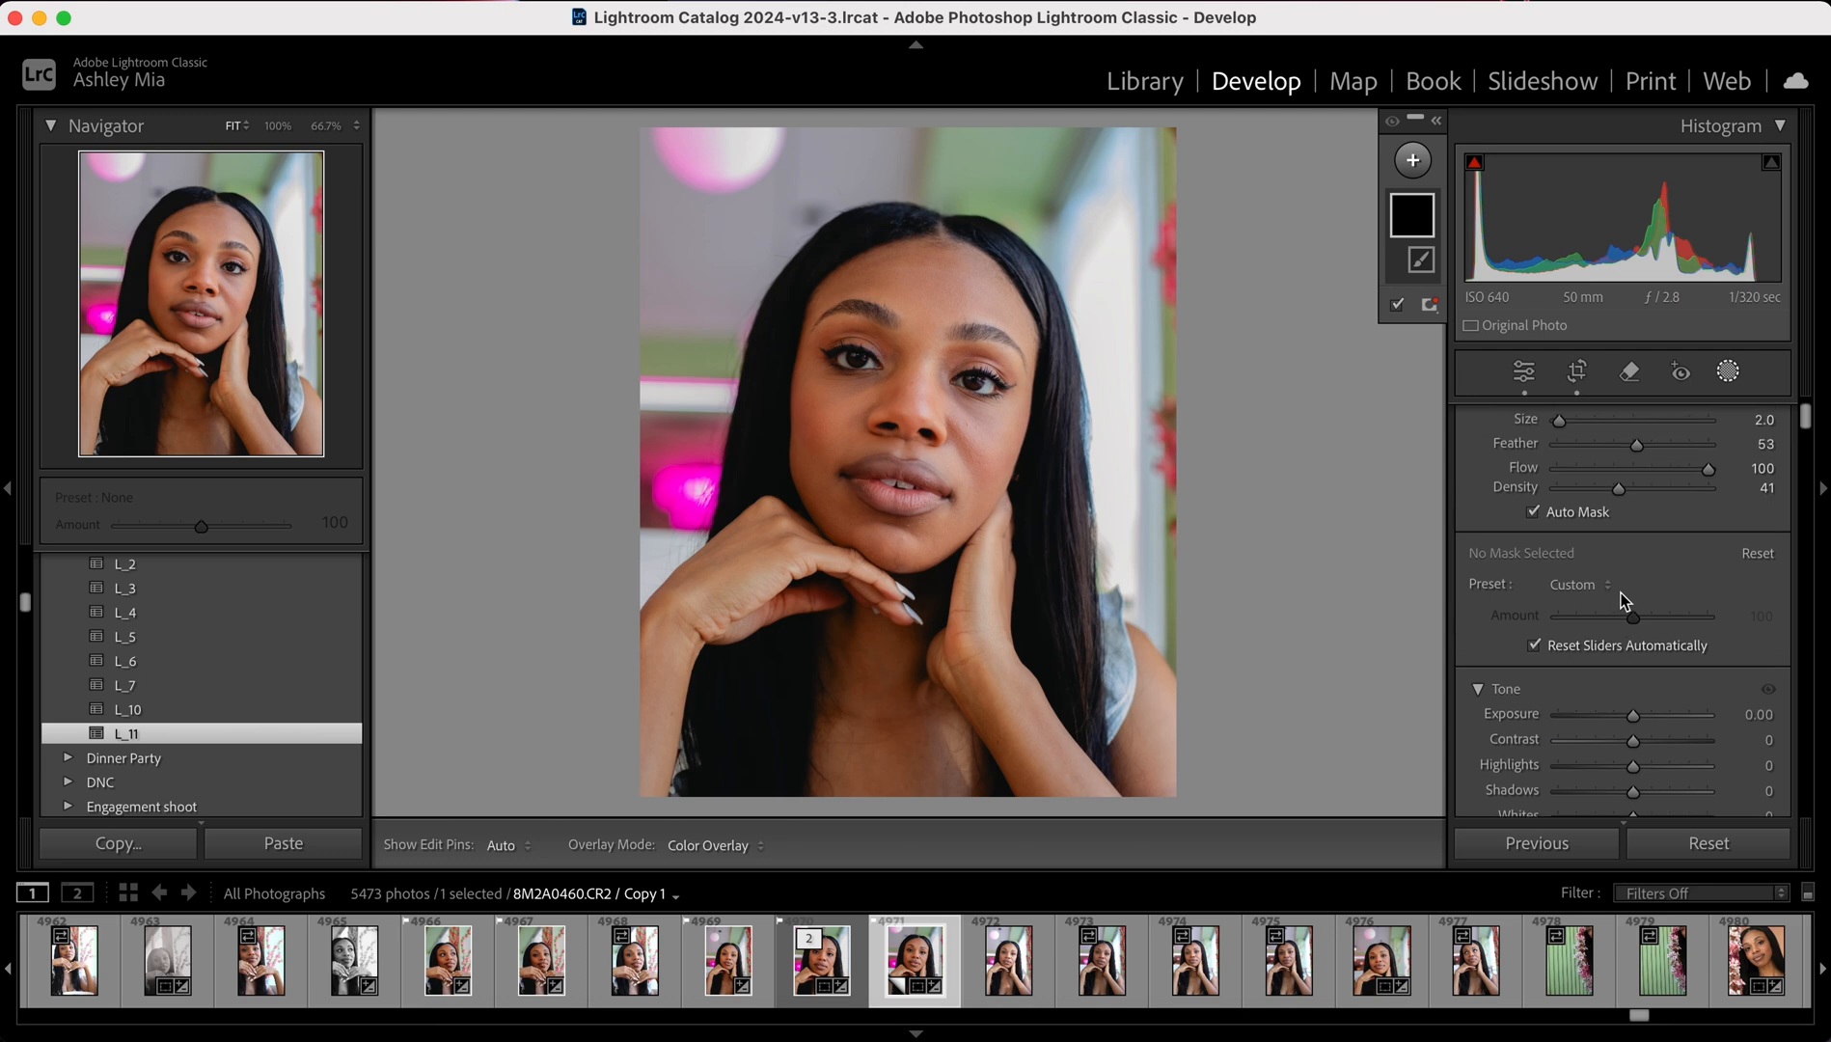
left_click(1587, 585)
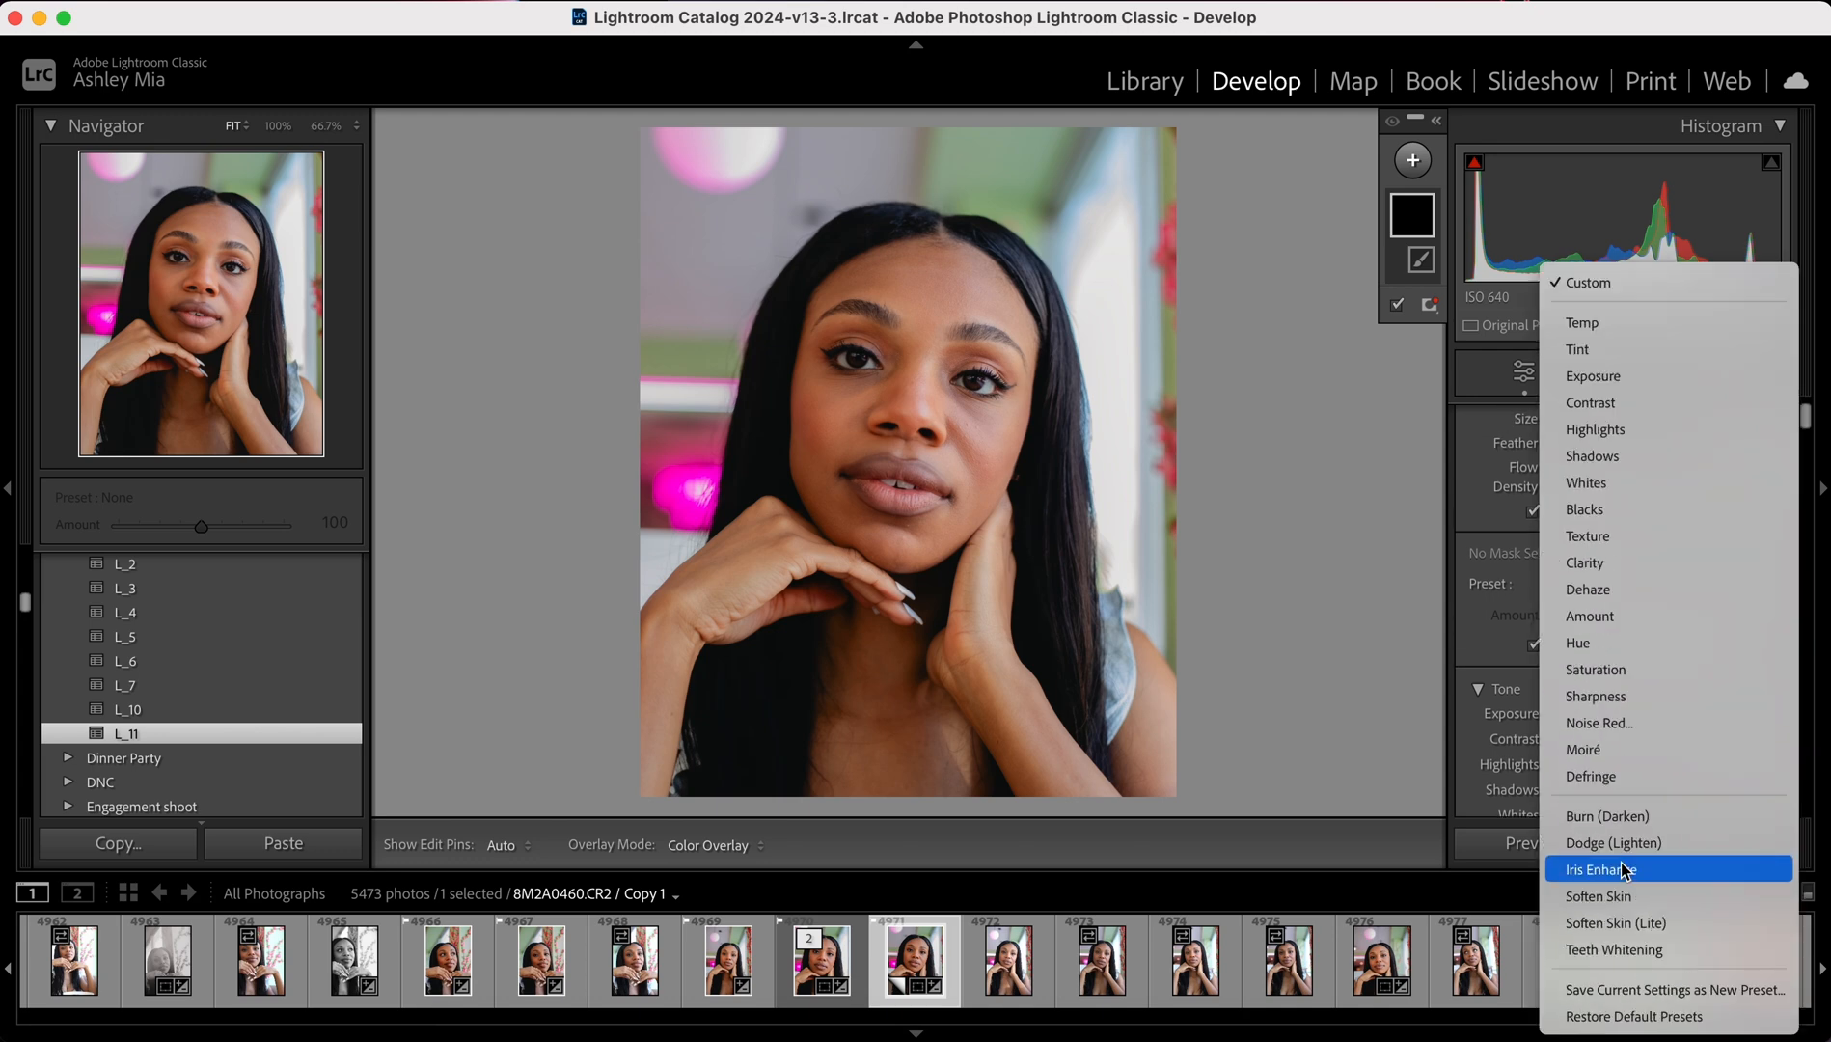
left_click(1622, 925)
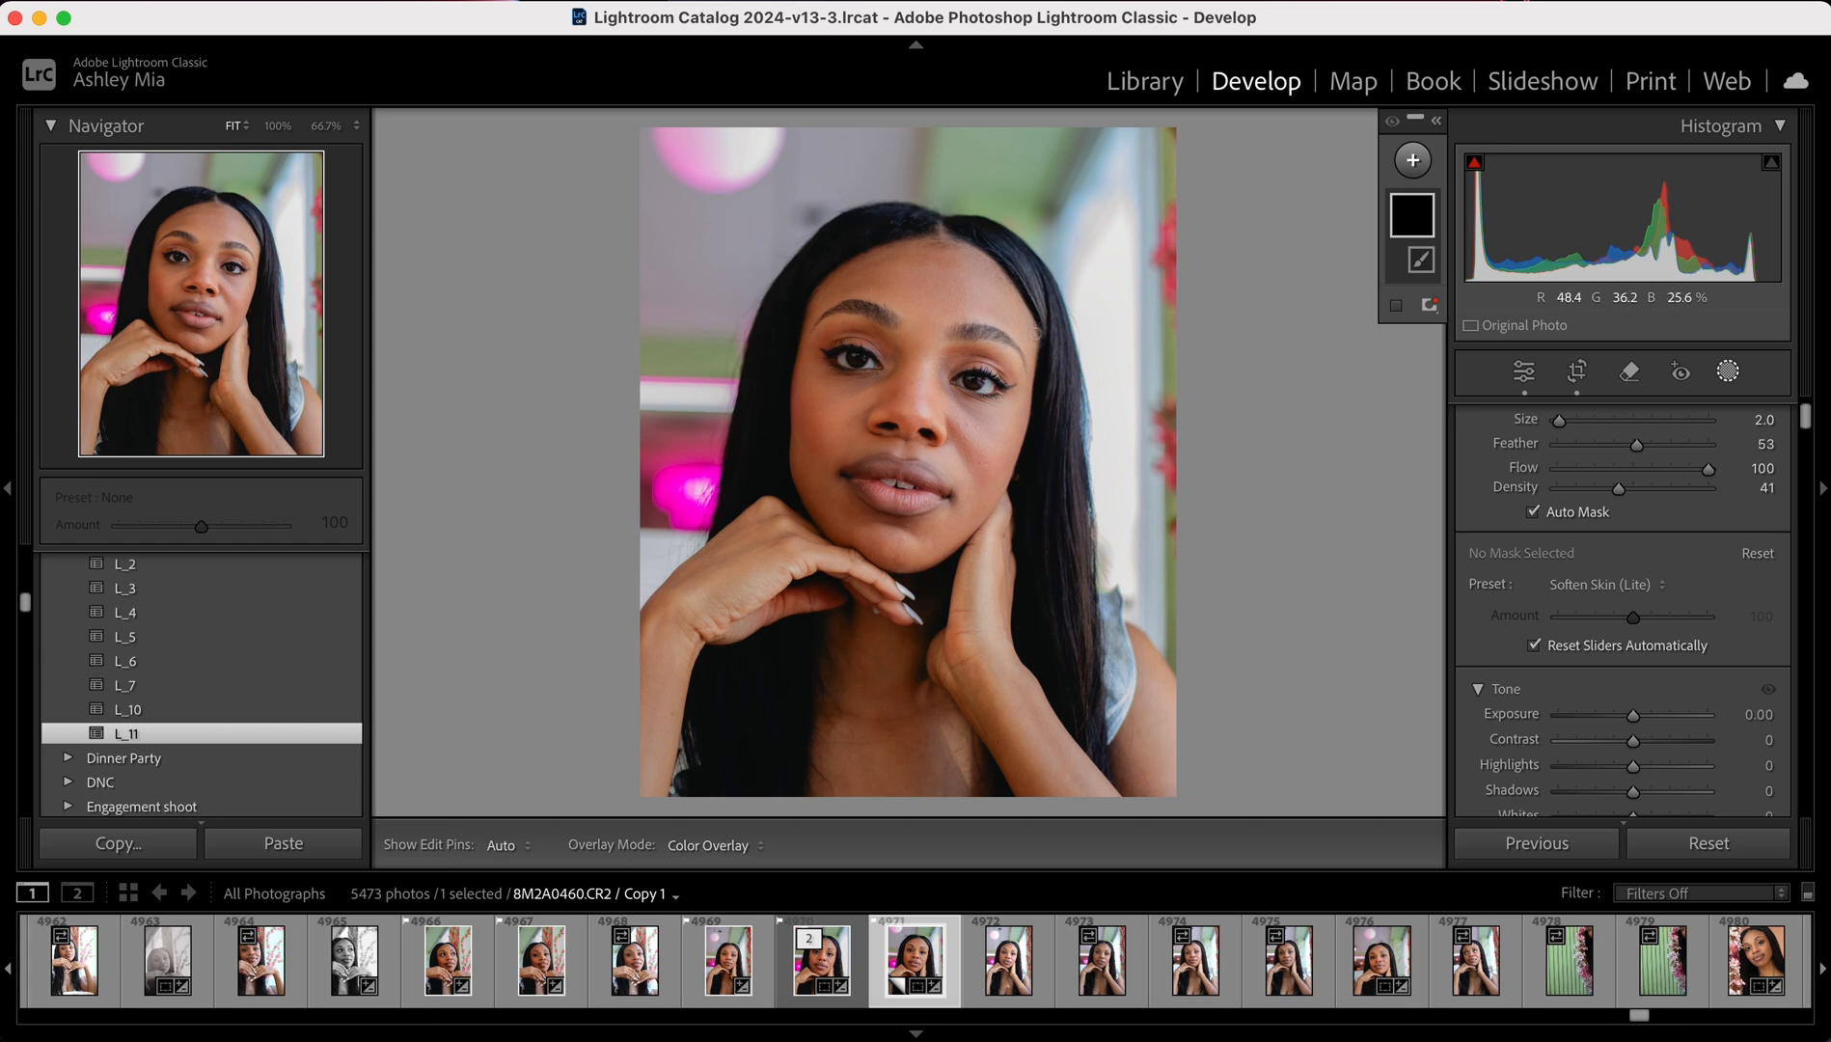
scroll(1520, 630, "down", 1)
scroll(1521, 637, "down", 2)
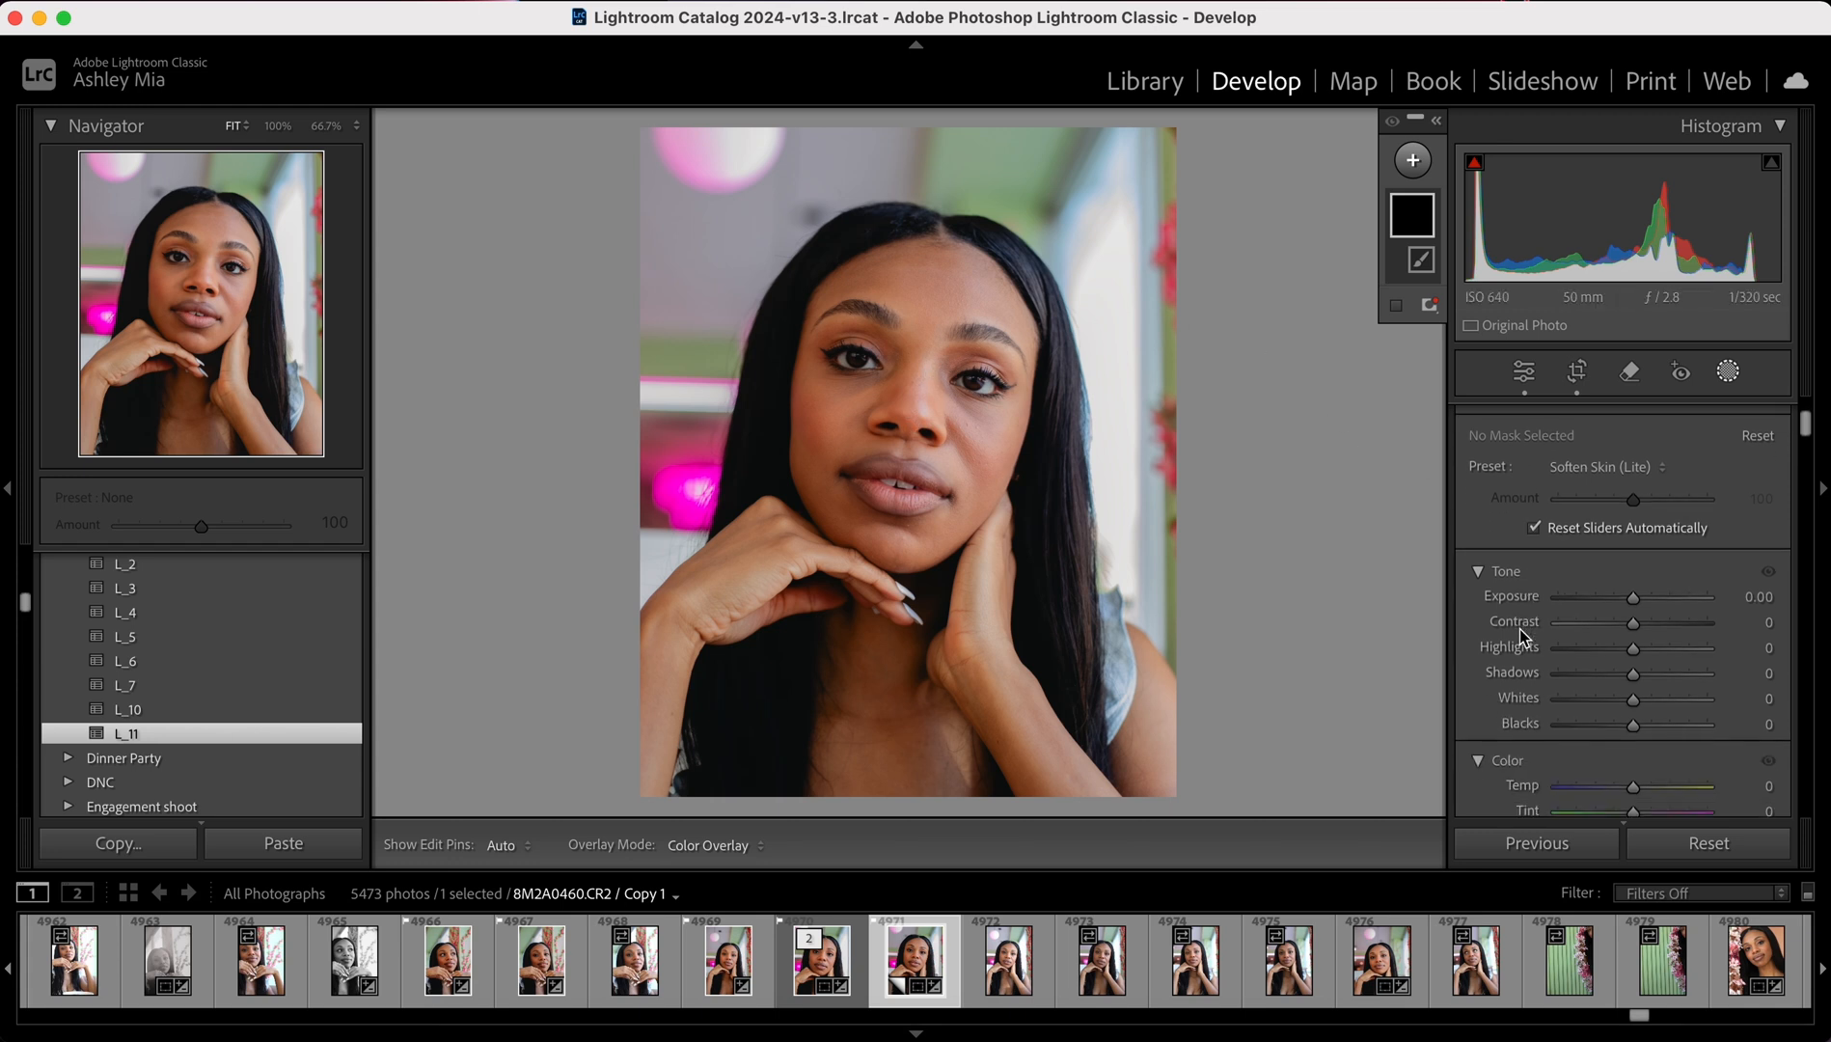
scroll(1520, 635, "up", 4)
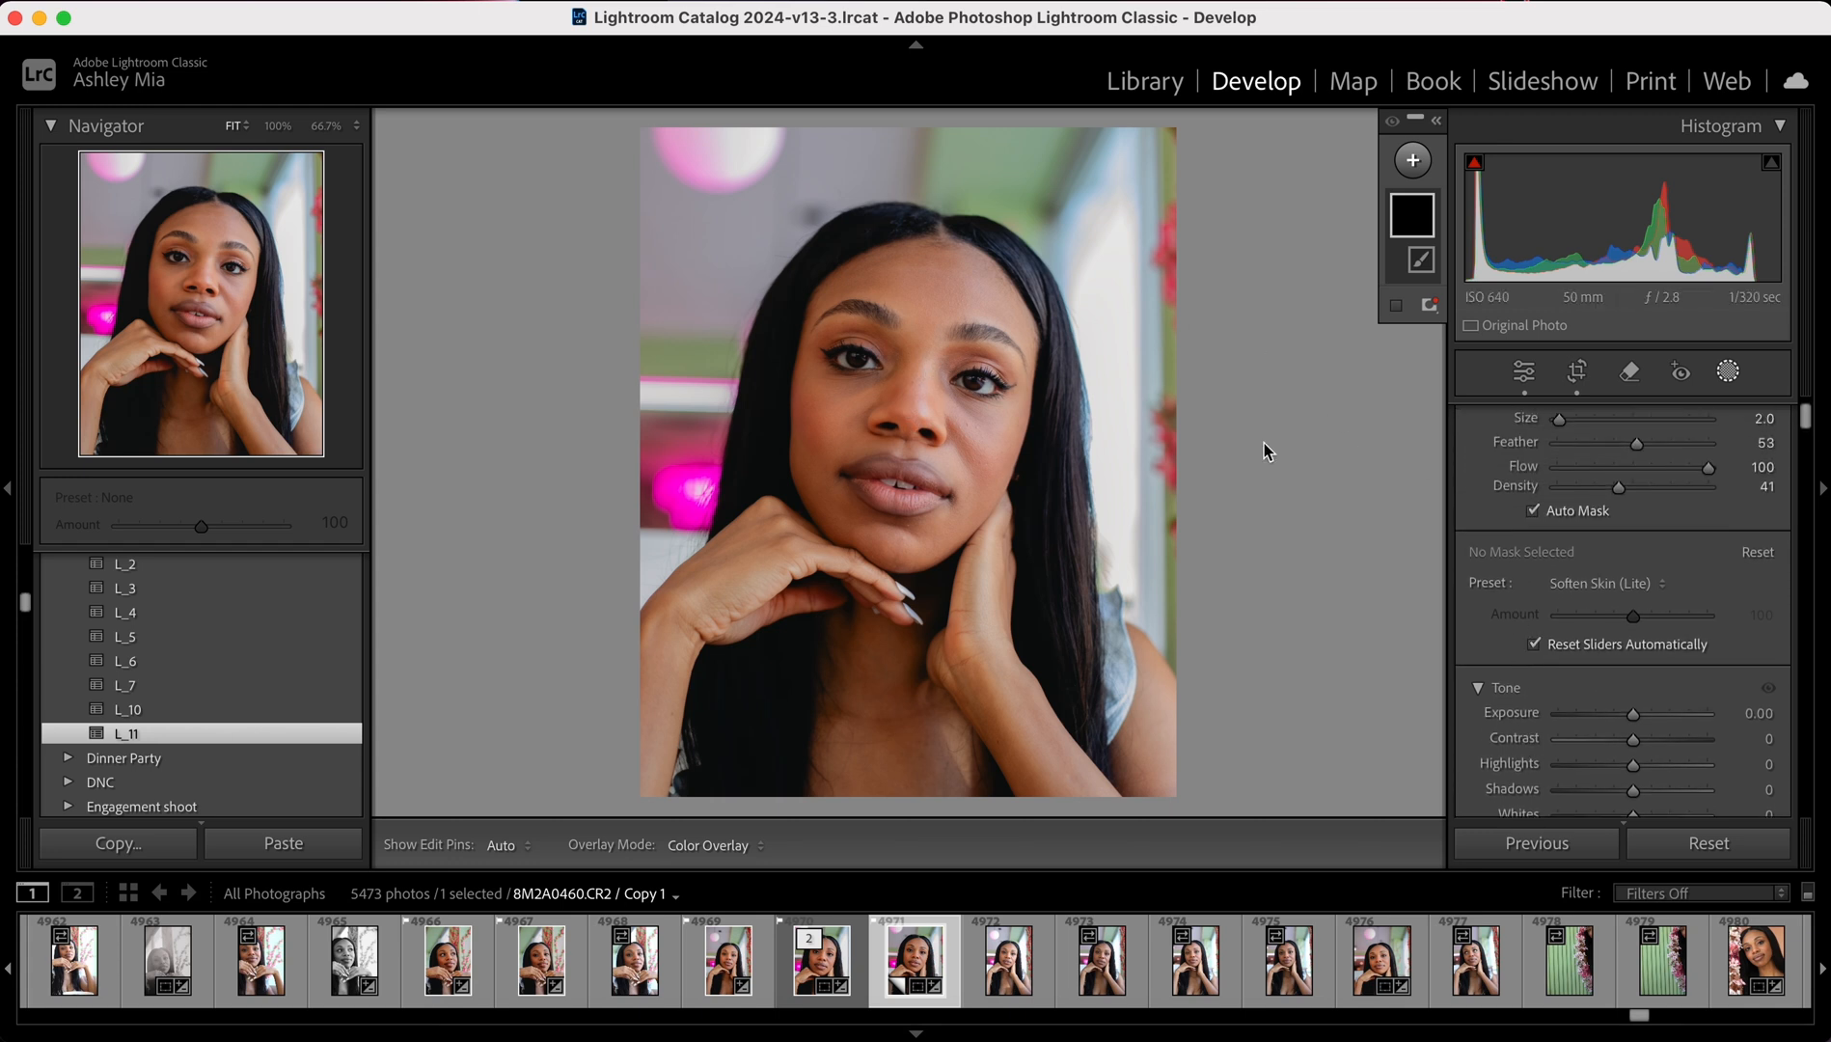
- Paint the skin-softening mask over the woman's facial skin, look through the mask's adjustment settings and finish masking
key("h")
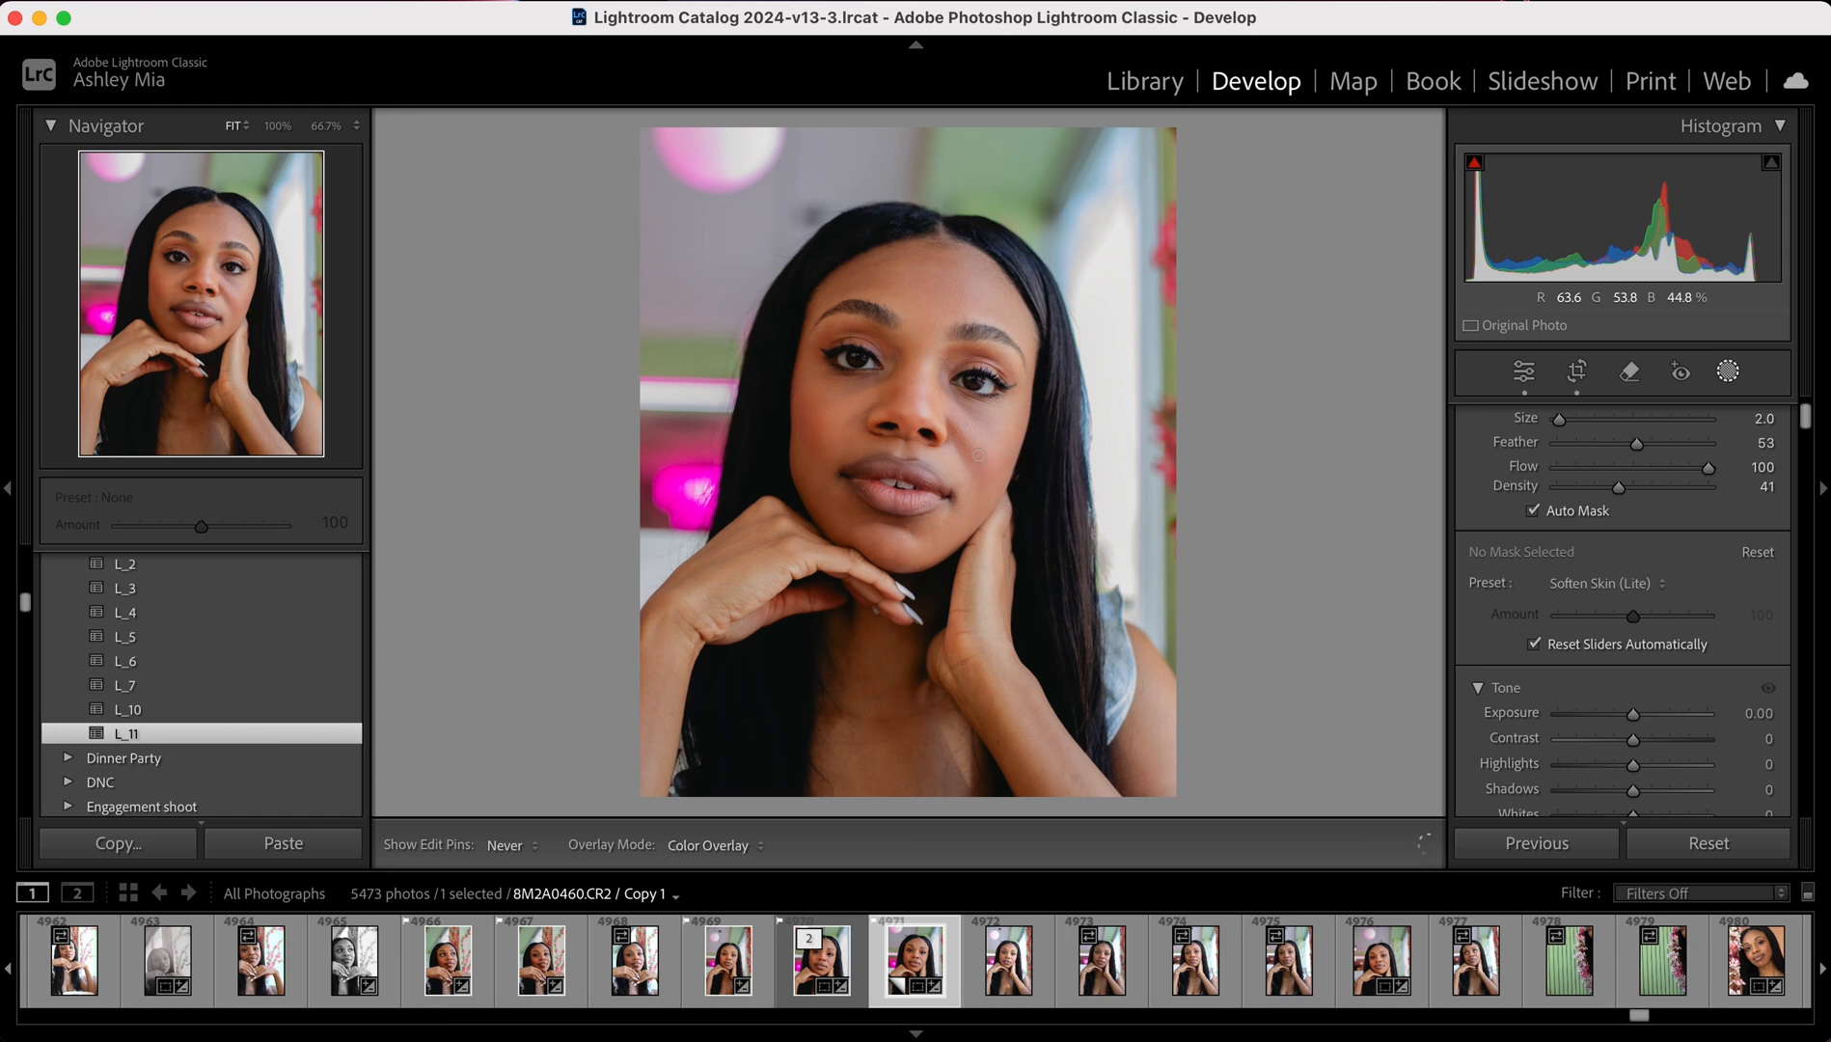
left_click(924, 326)
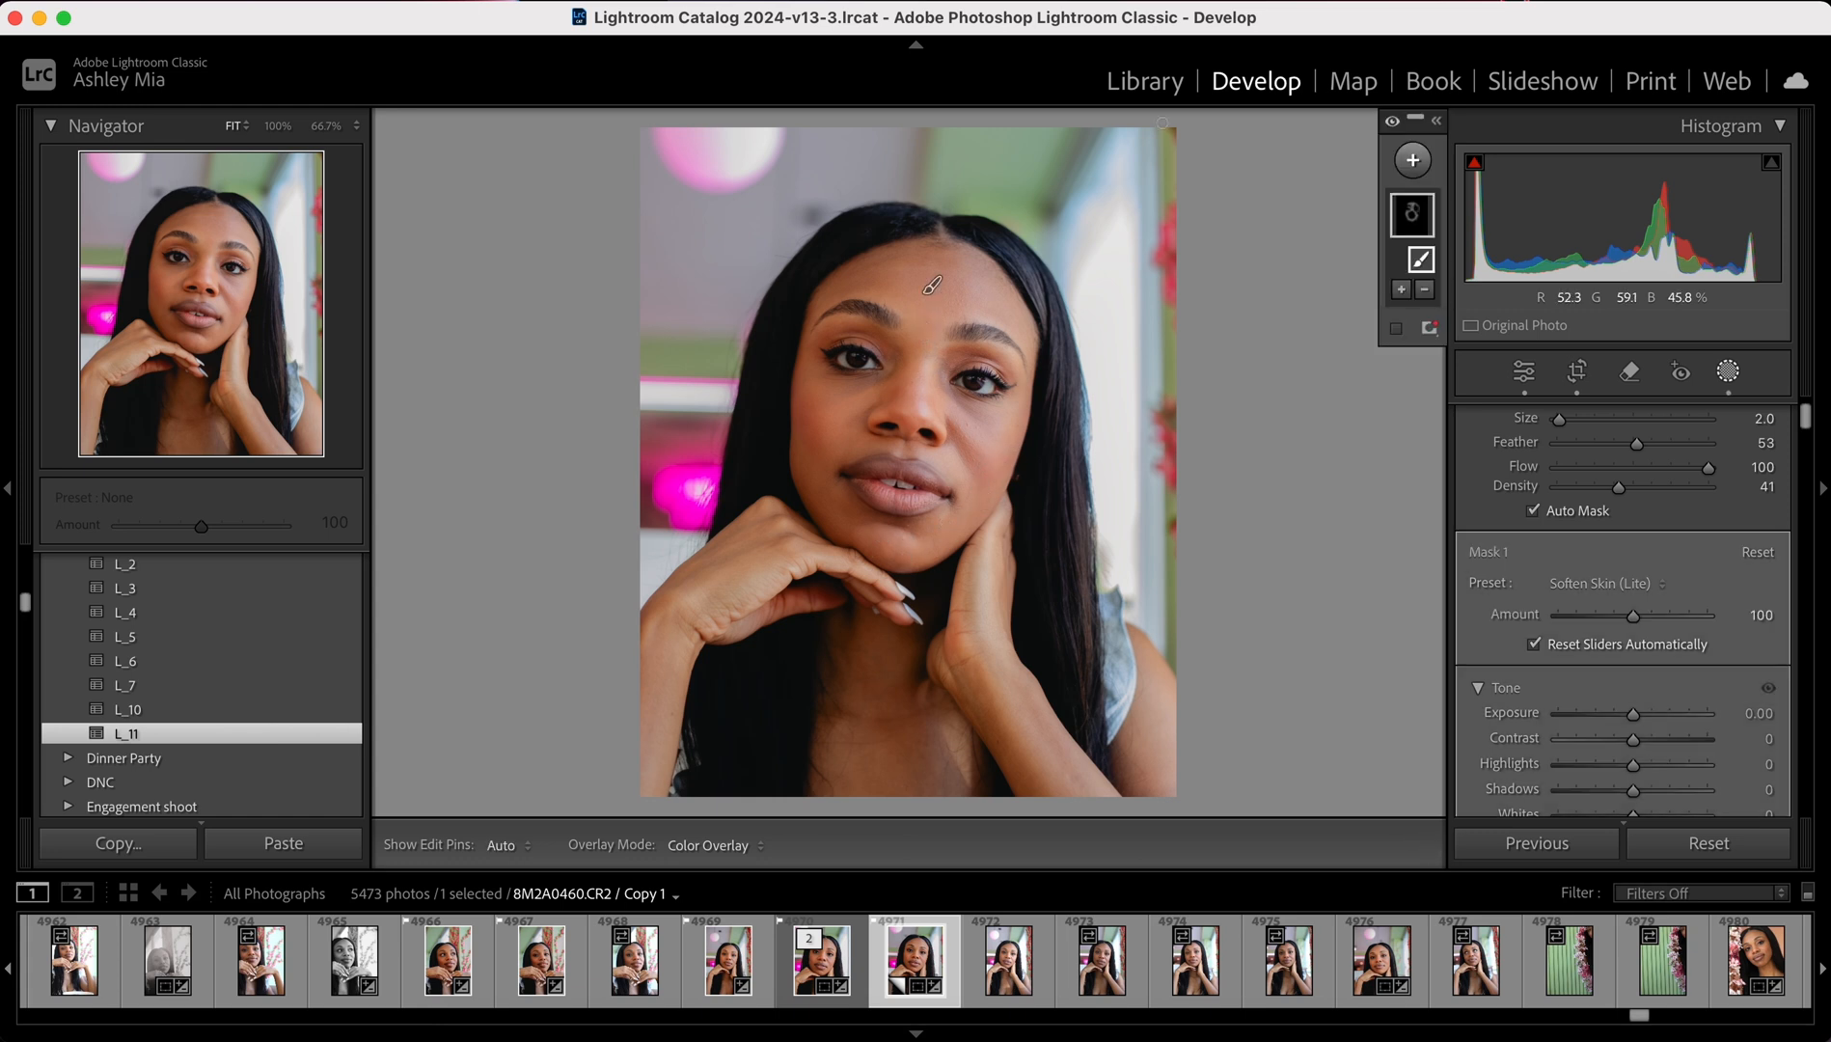
scroll(1599, 643, "down", 3)
scroll(1600, 643, "down", 10)
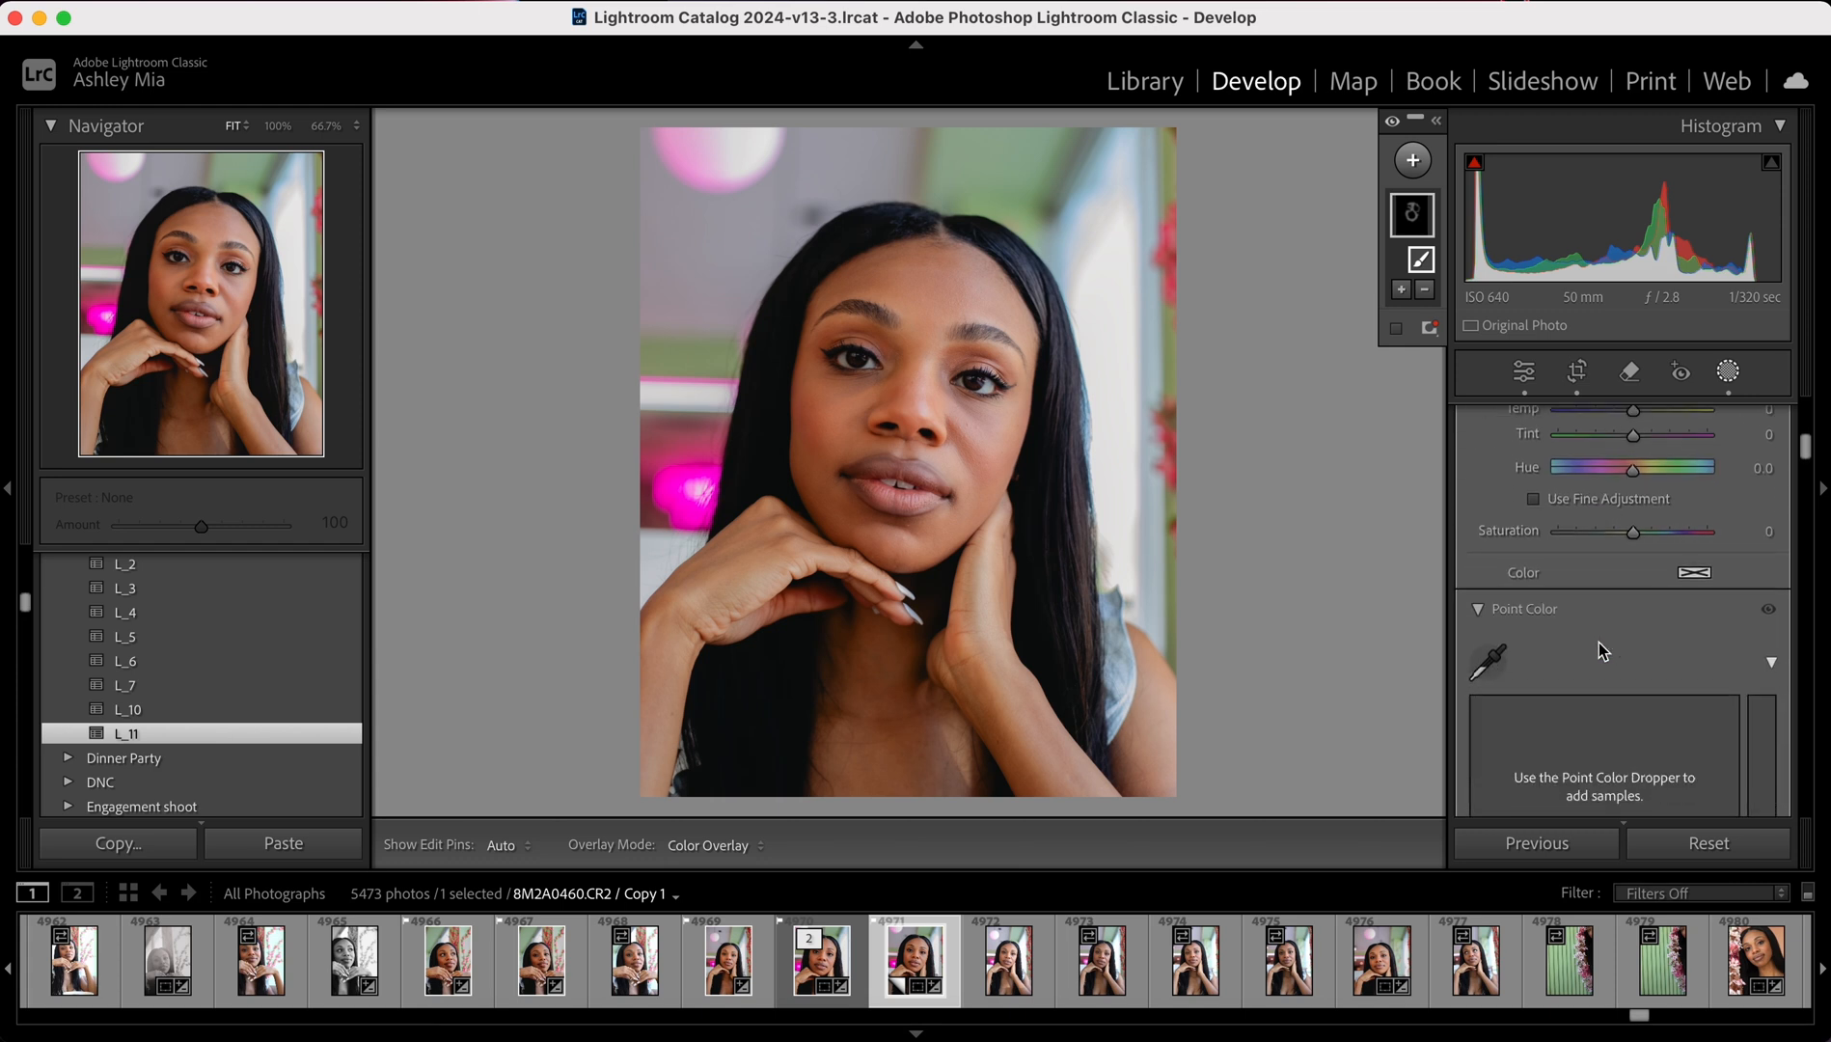
scroll(1598, 643, "down", 10)
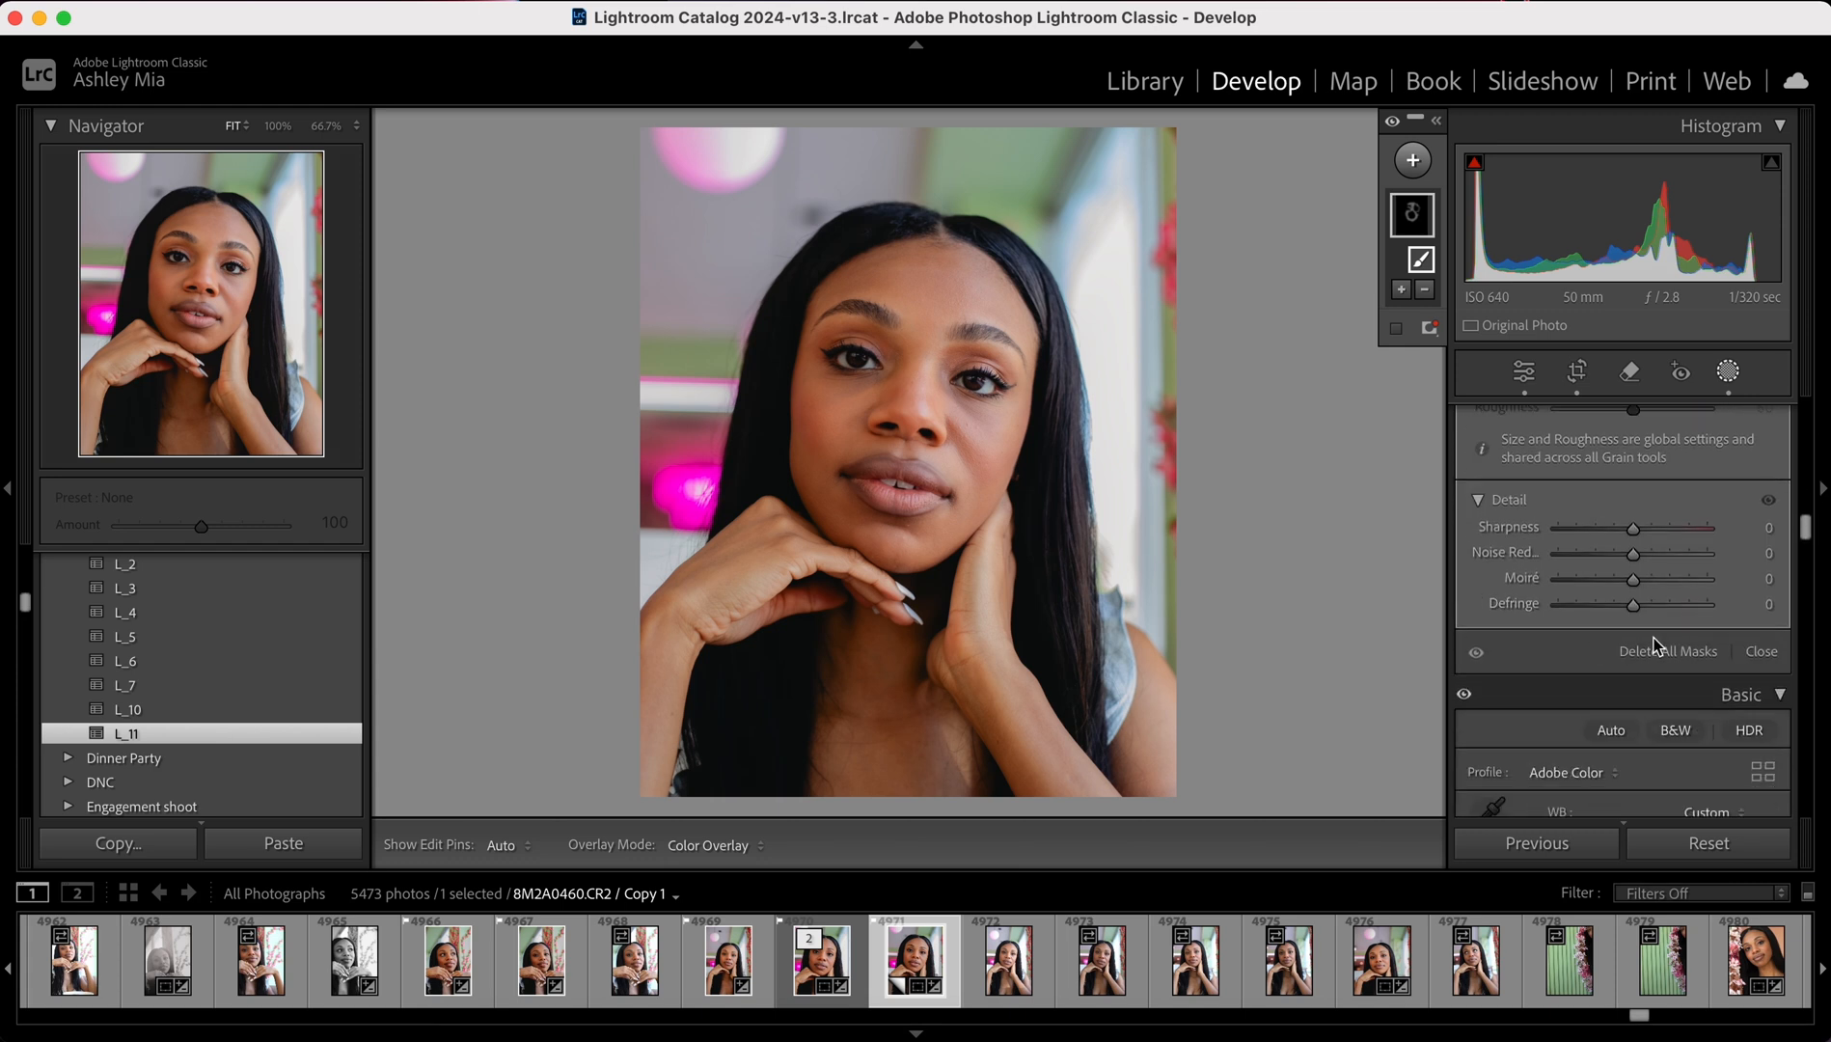
left_click(1761, 653)
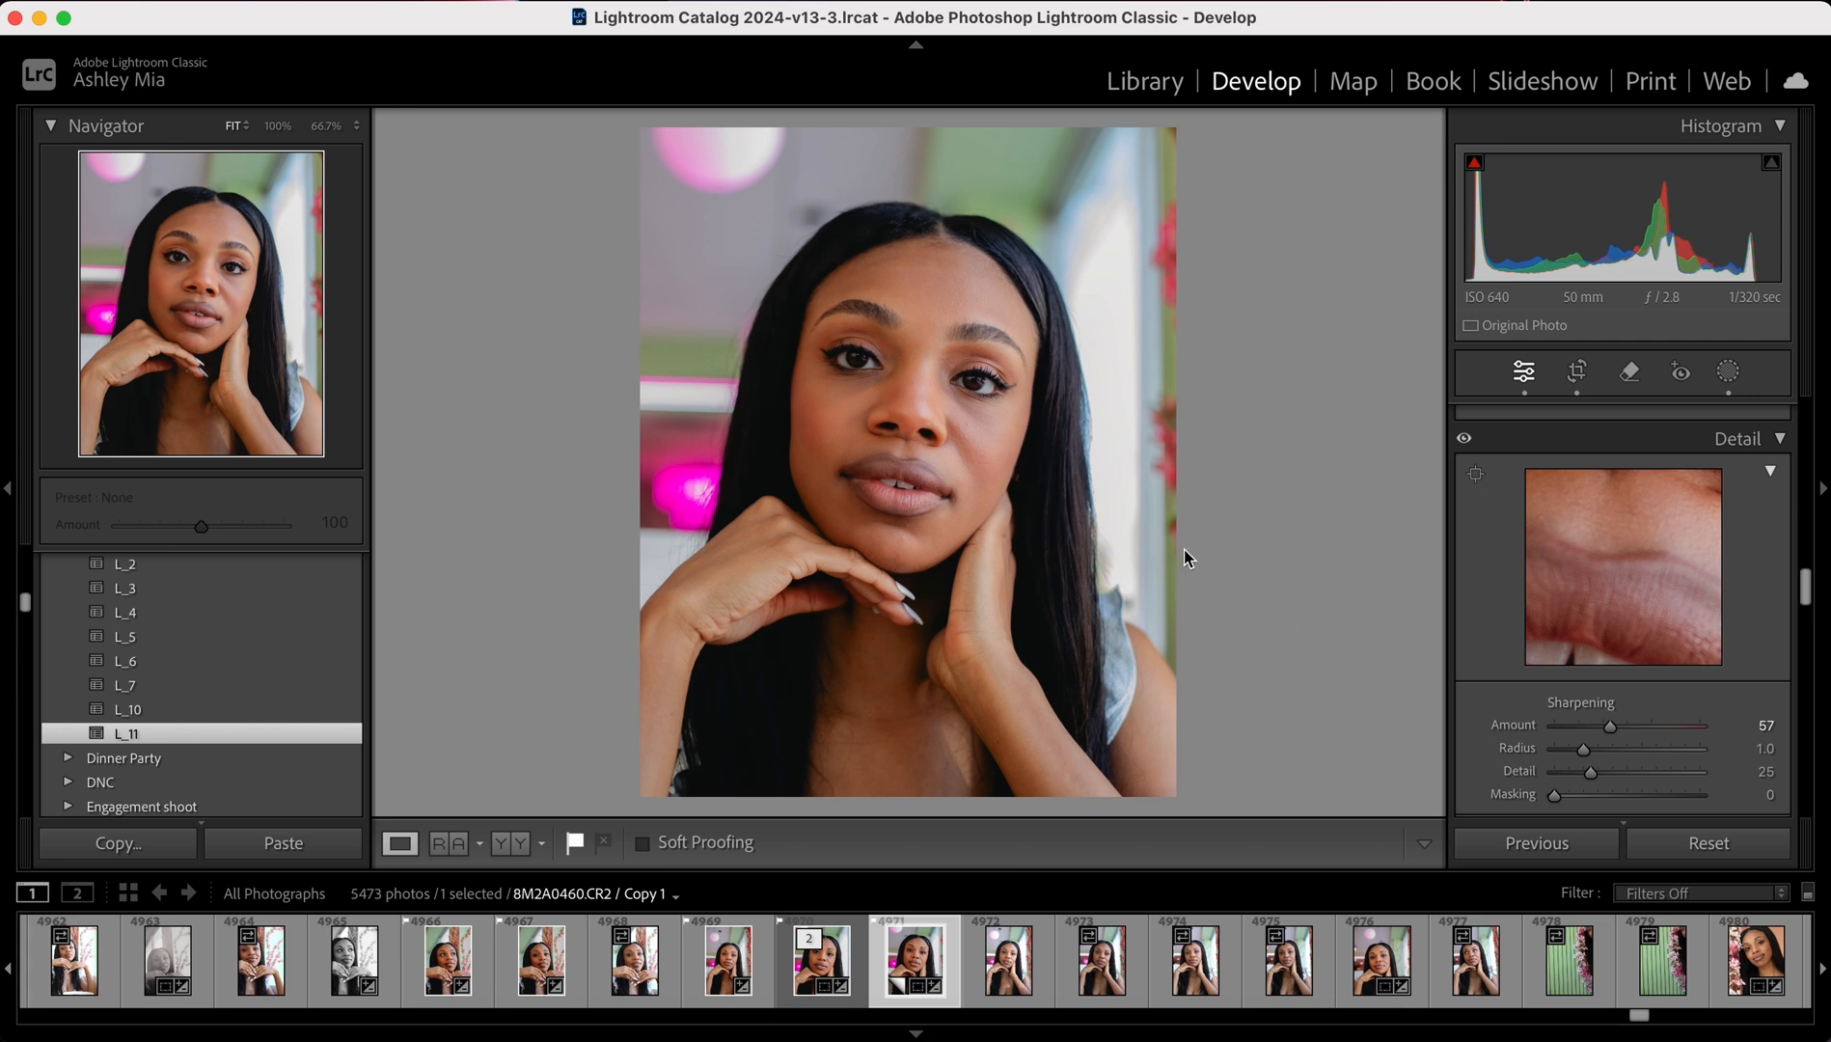
- Heal two spots on the cheek beneath the woman's eye, moving the second spot's sample source to clear skin lower on the cheek
left_click(1729, 373)
left_click(1632, 374)
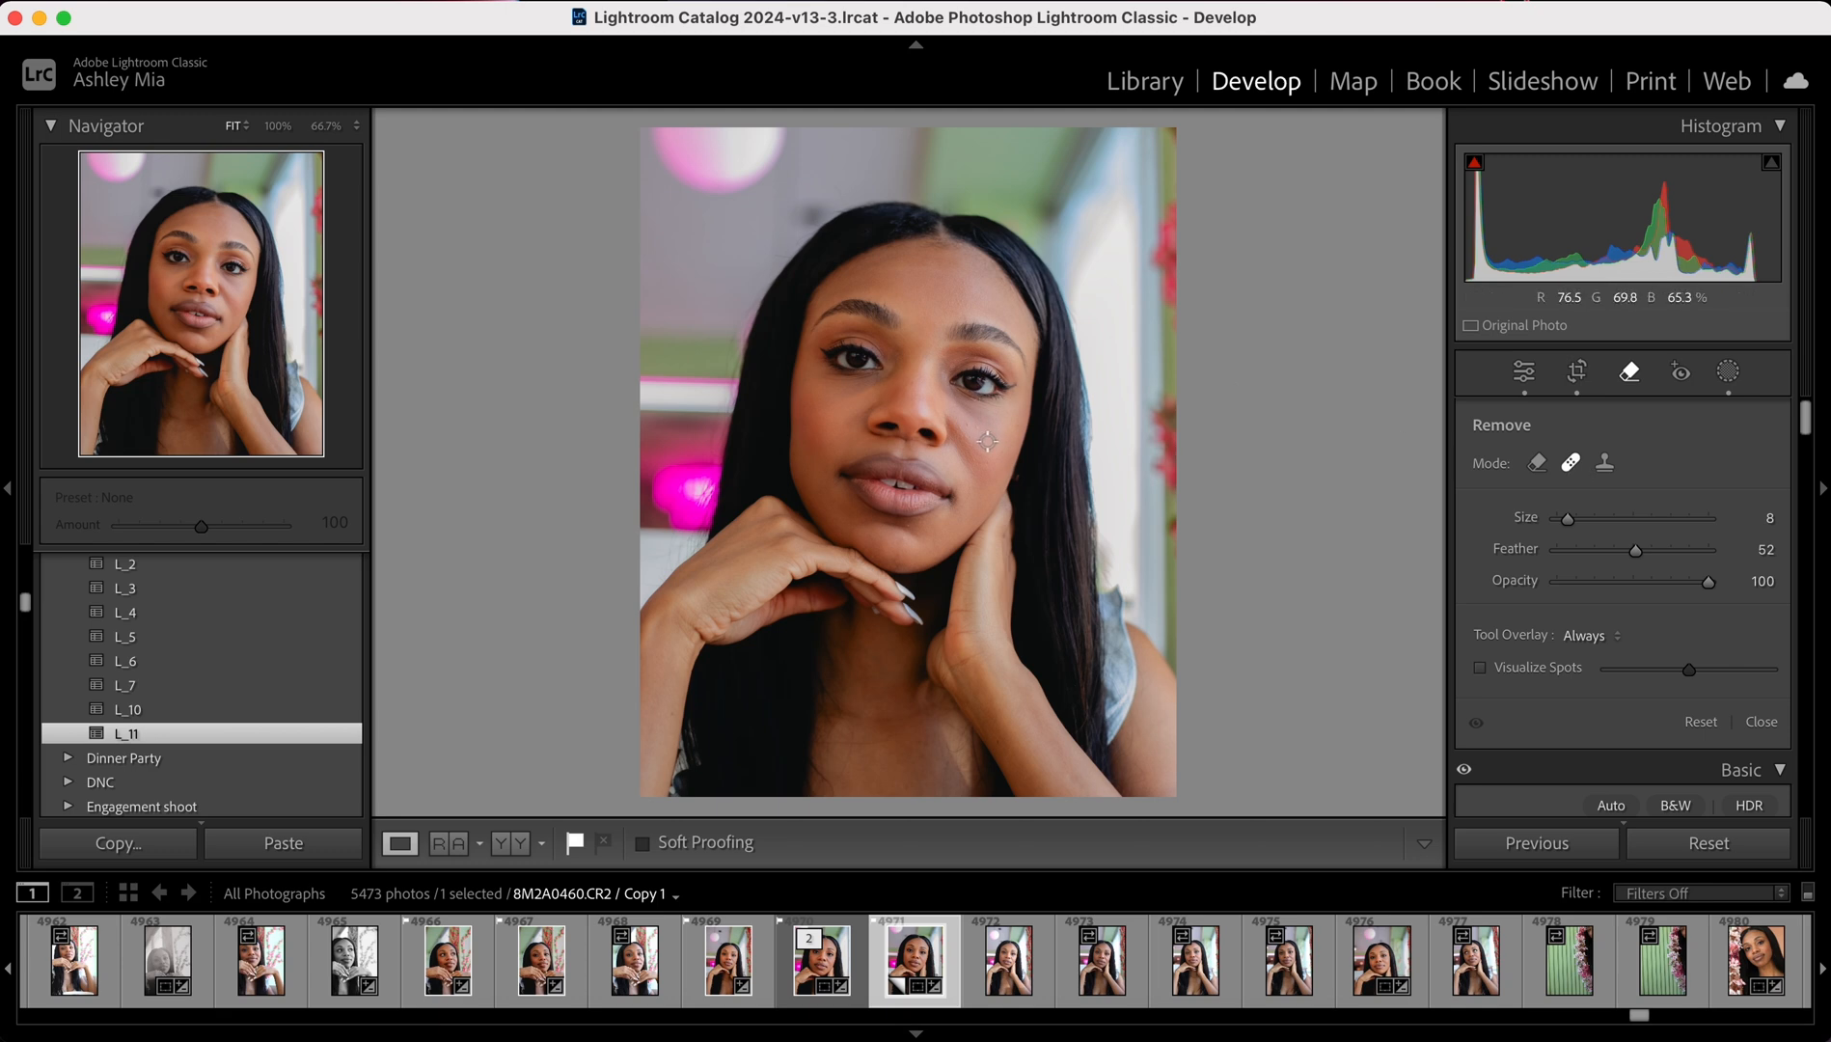
key("super+equal")
key("super+equal")
key("super+equal")
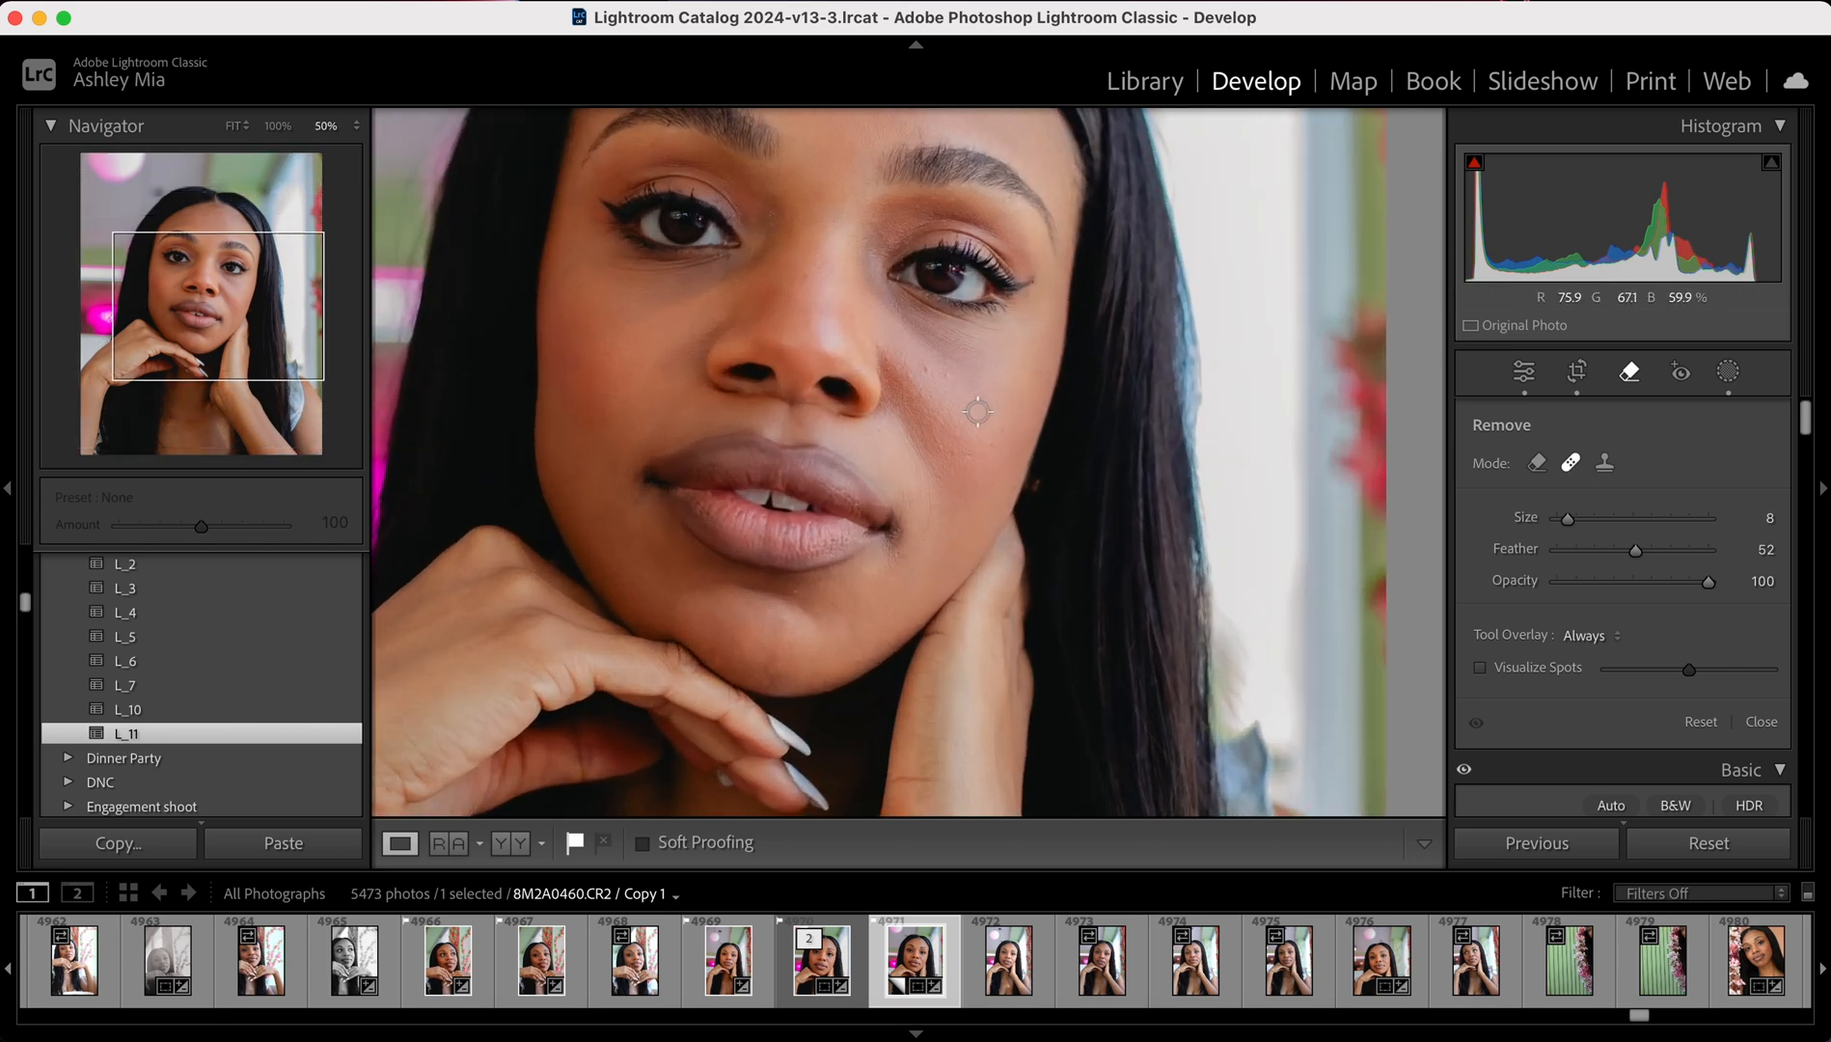
left_click(943, 393)
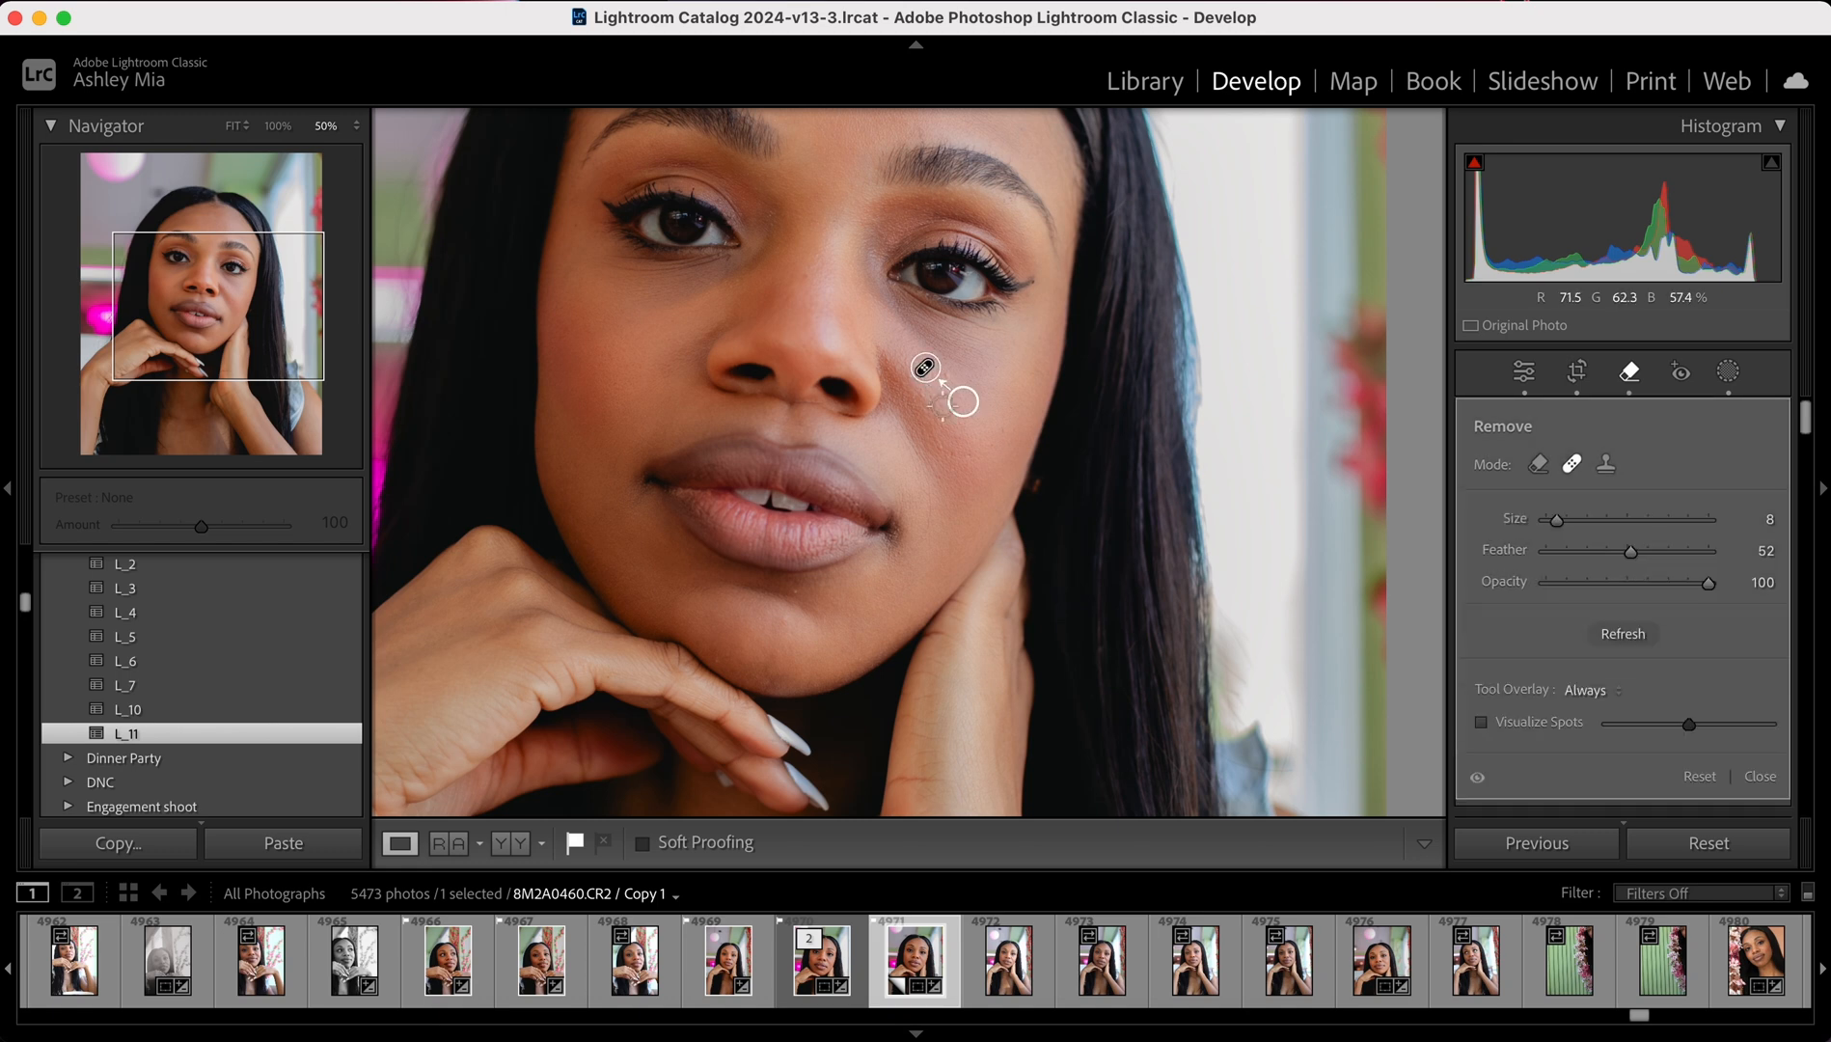
left_click(948, 377)
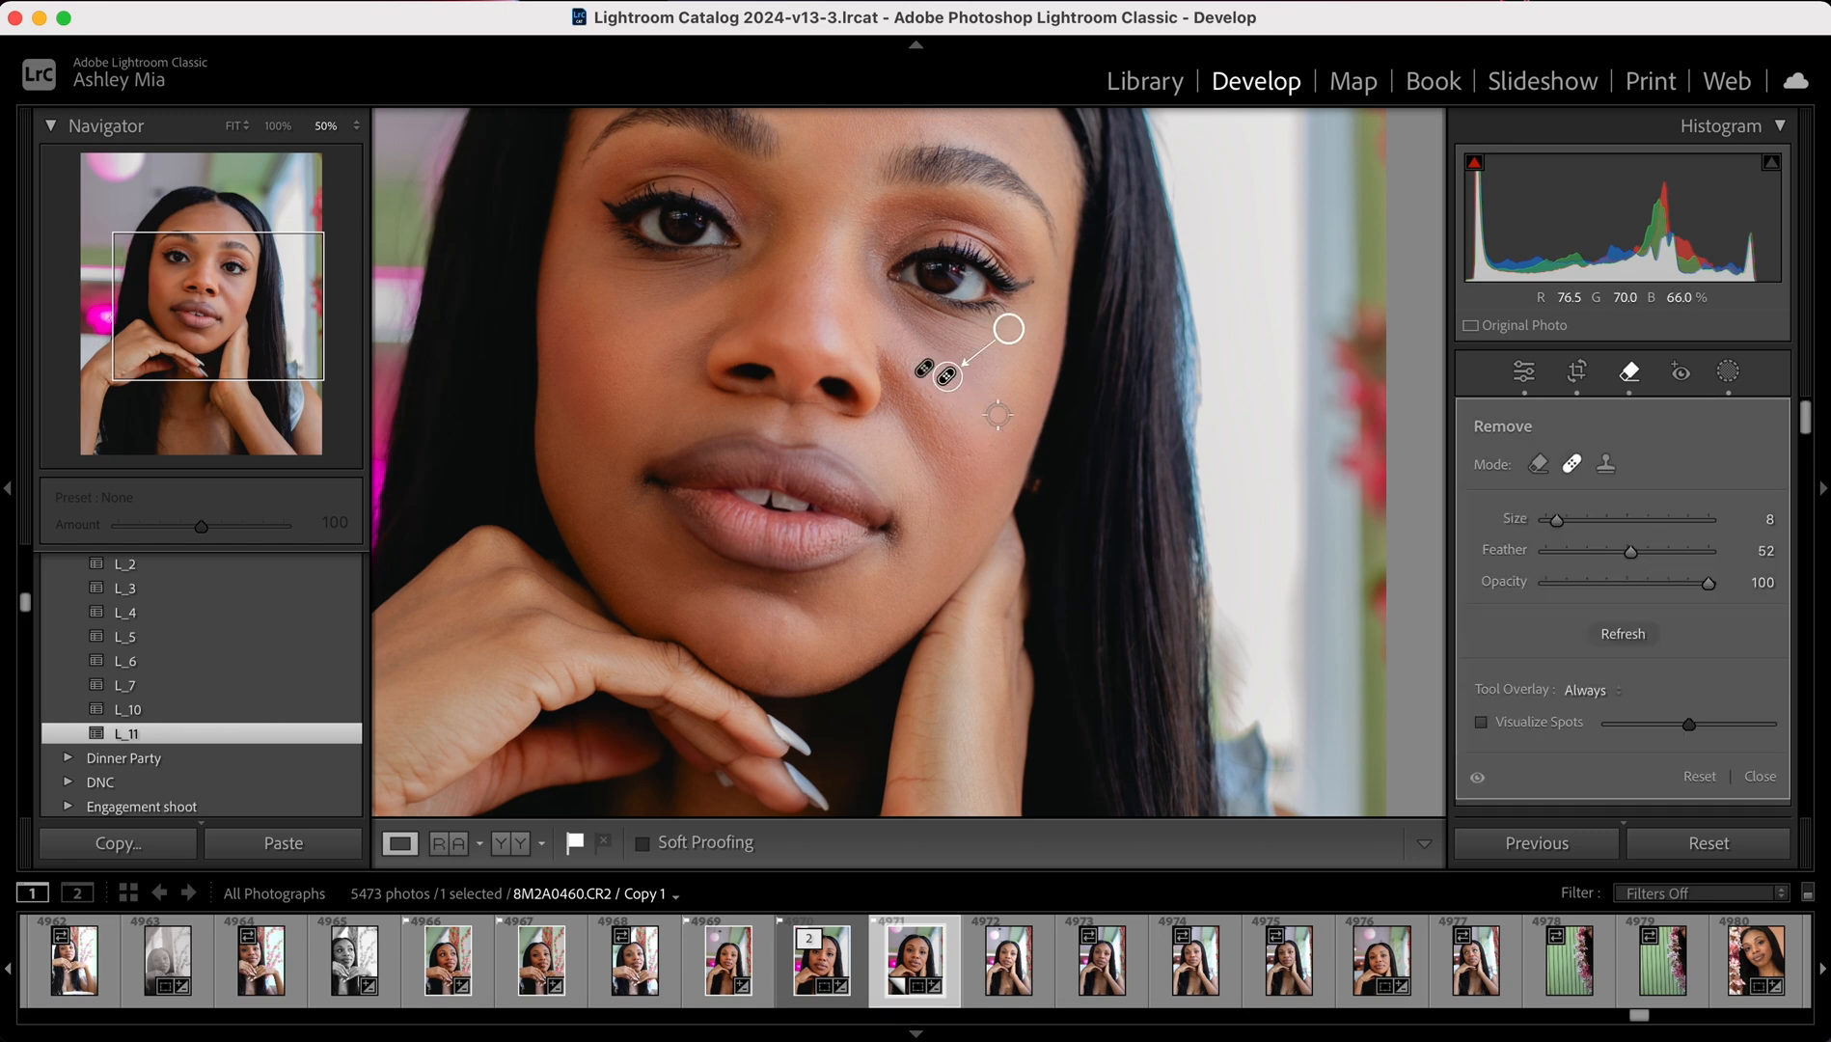
left_click_drag(1010, 328, 1007, 421)
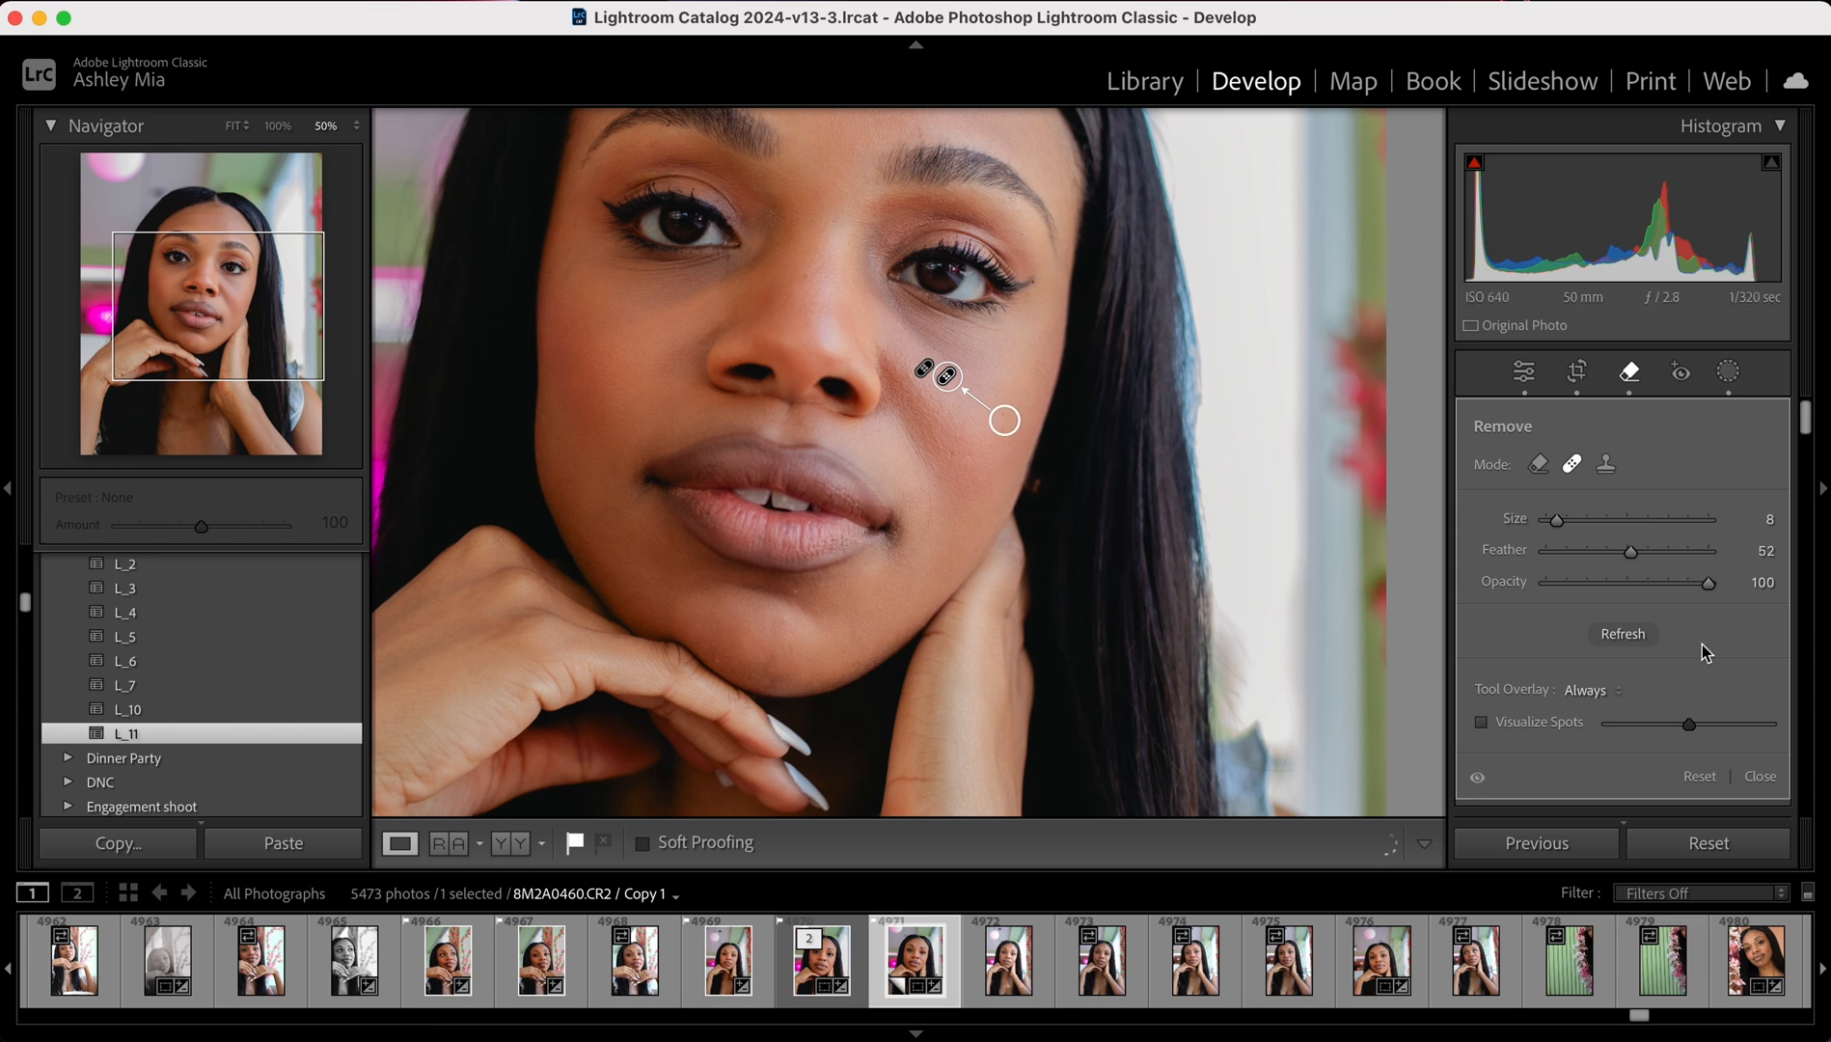
left_click(1758, 777)
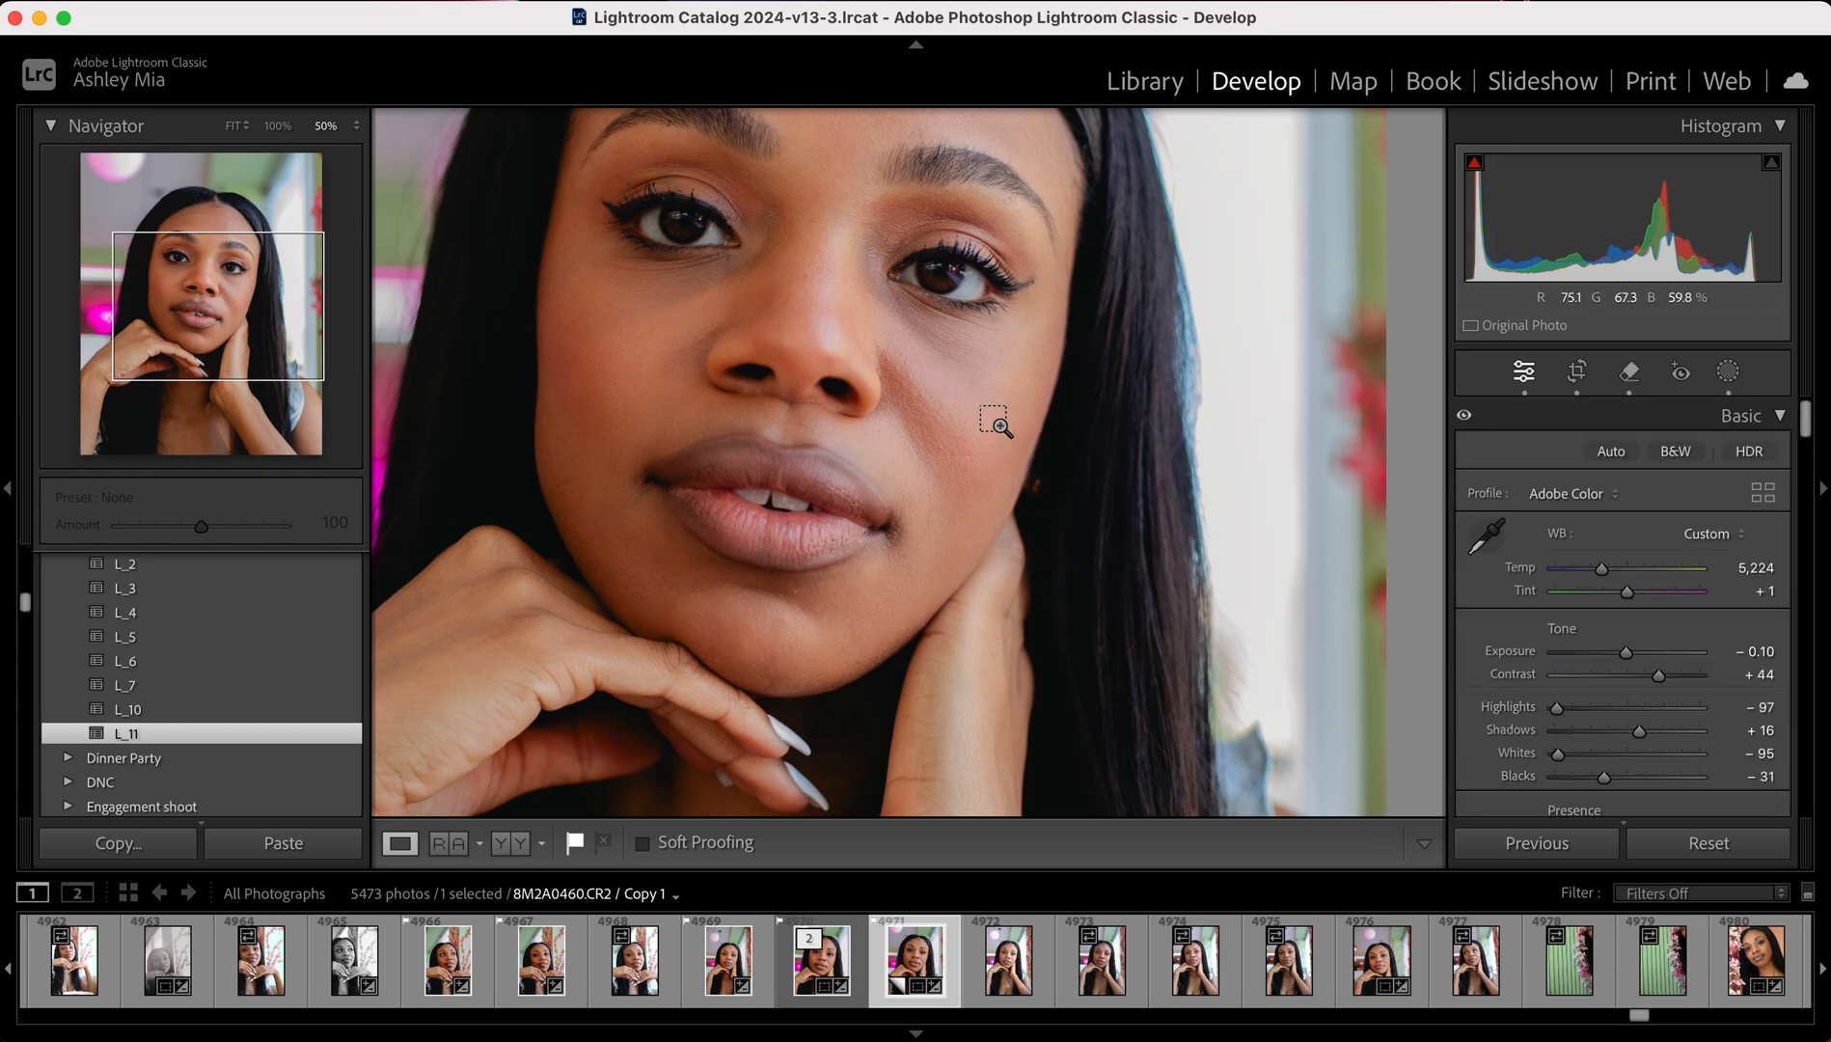
- Return the view to Fit and examine the whole retouched portrait
key("super+minus")
key("super+minus")
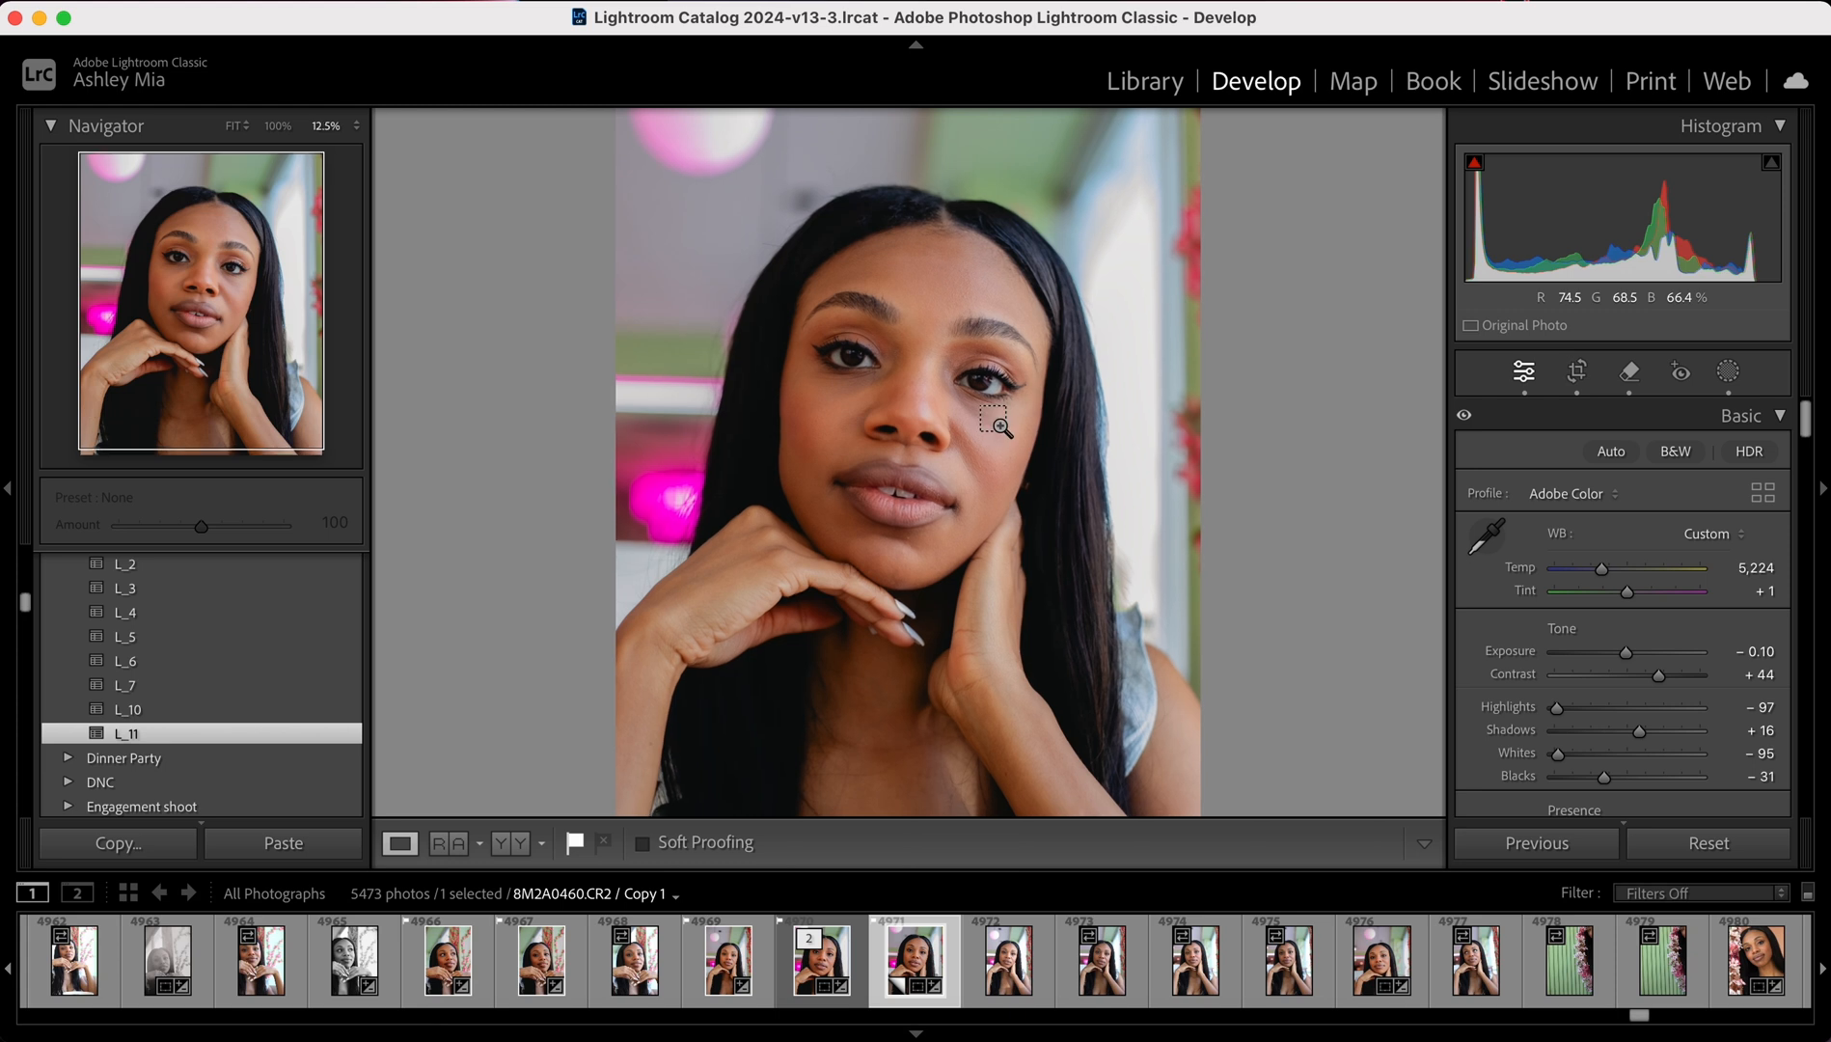
key("super+minus")
left_click(233, 133)
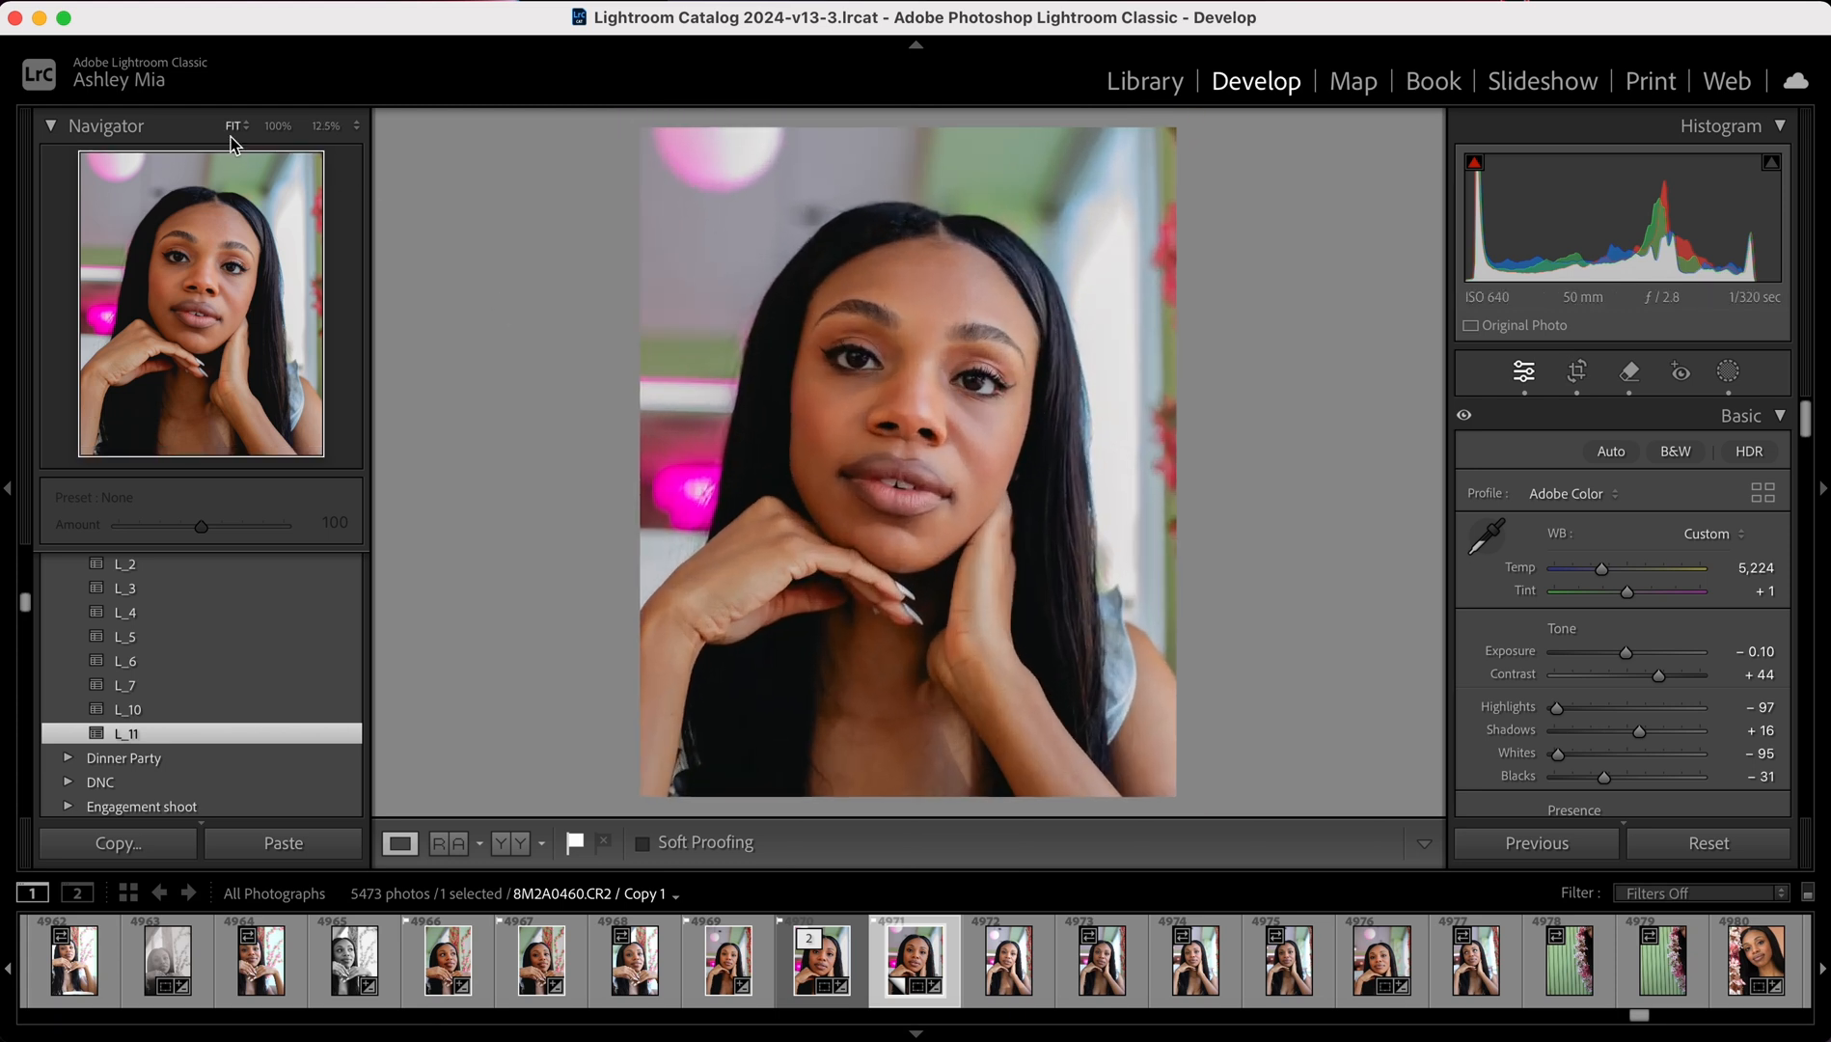